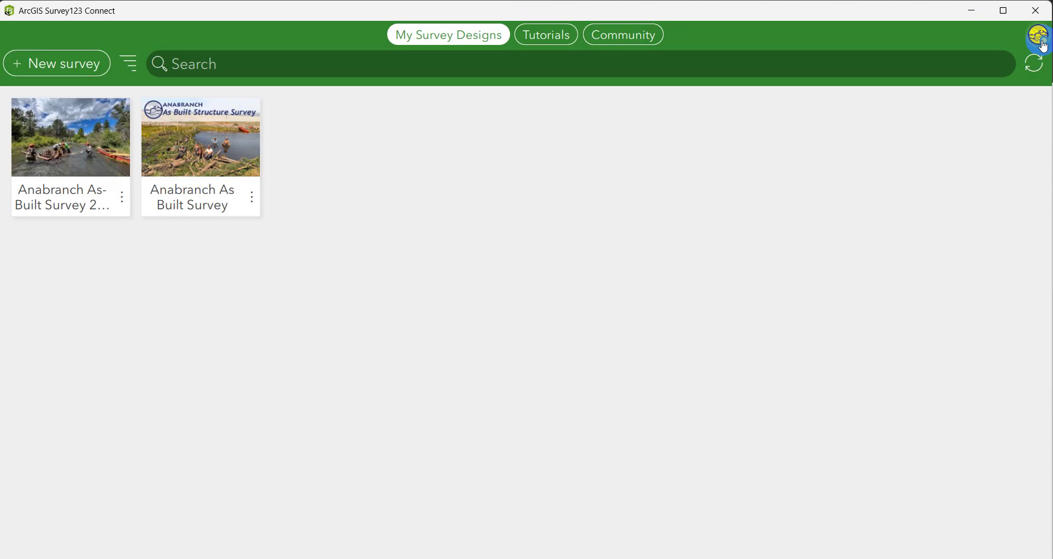
- Create a new blank survey titled "As-Built Survey" from the Advanced Template
click(65, 70)
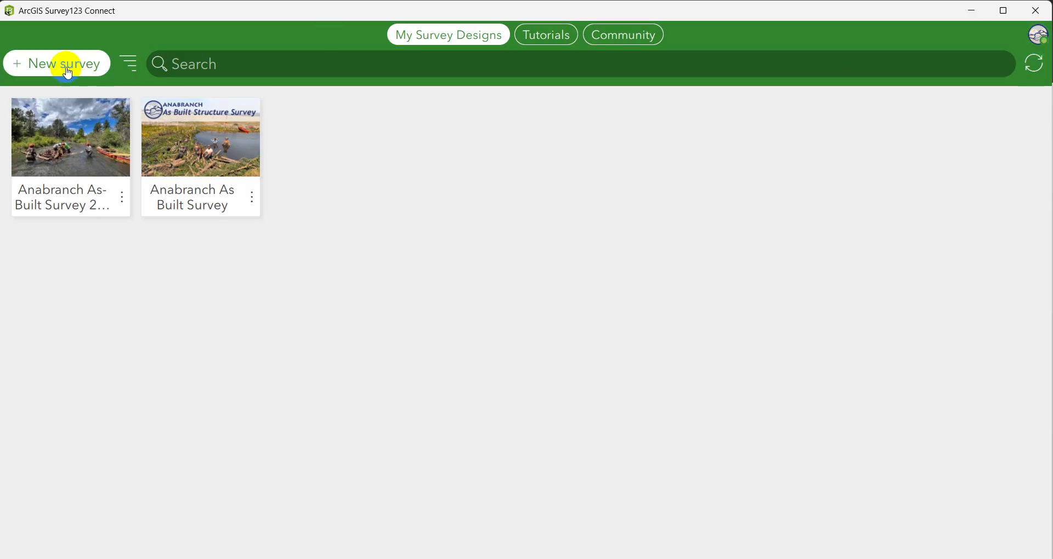
click(368, 137)
key(BackSpace)
key(BackSpace)
key(BackSpace)
key(BackSpace)
key(BackSpace)
key(BackSpace)
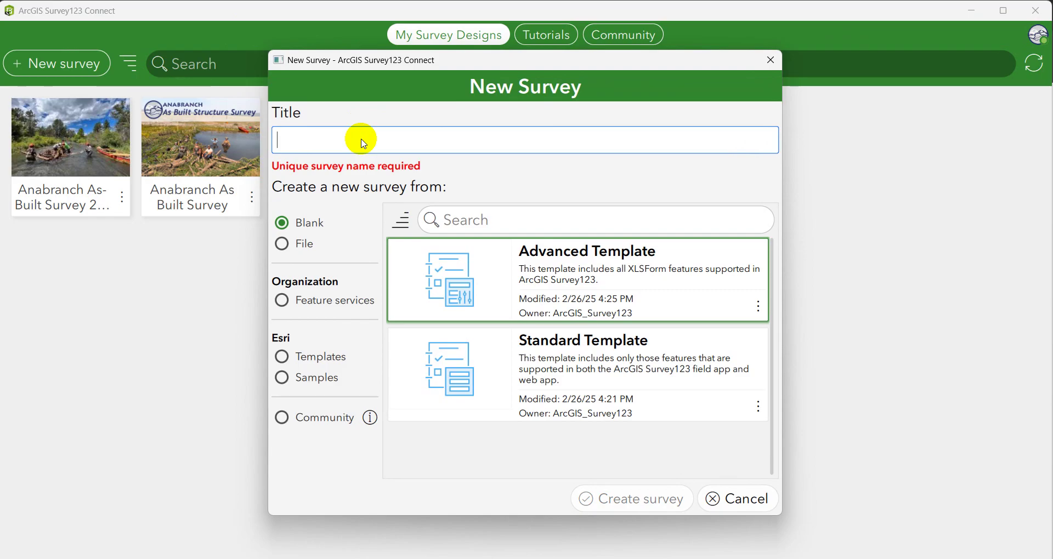
text(As-Built Survey)
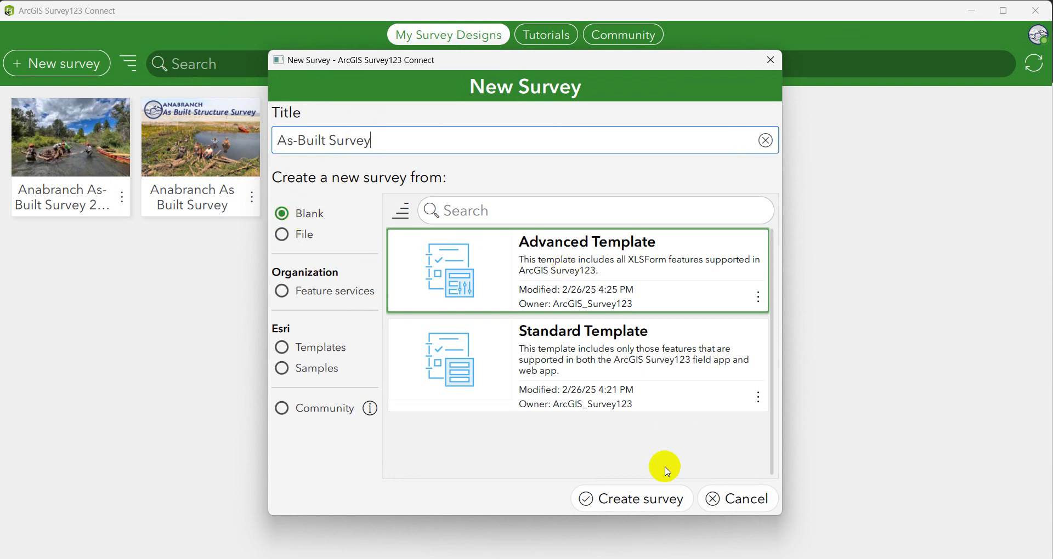
click(647, 498)
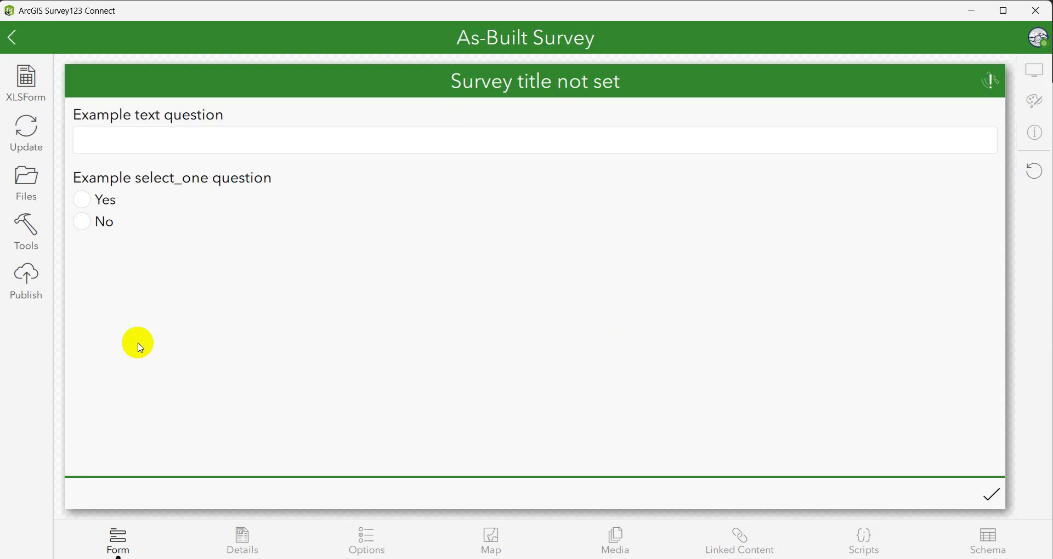
- Locate As-Built Survey.xlsx in the survey's files folder and switch to Google Drive in the browser
click(28, 185)
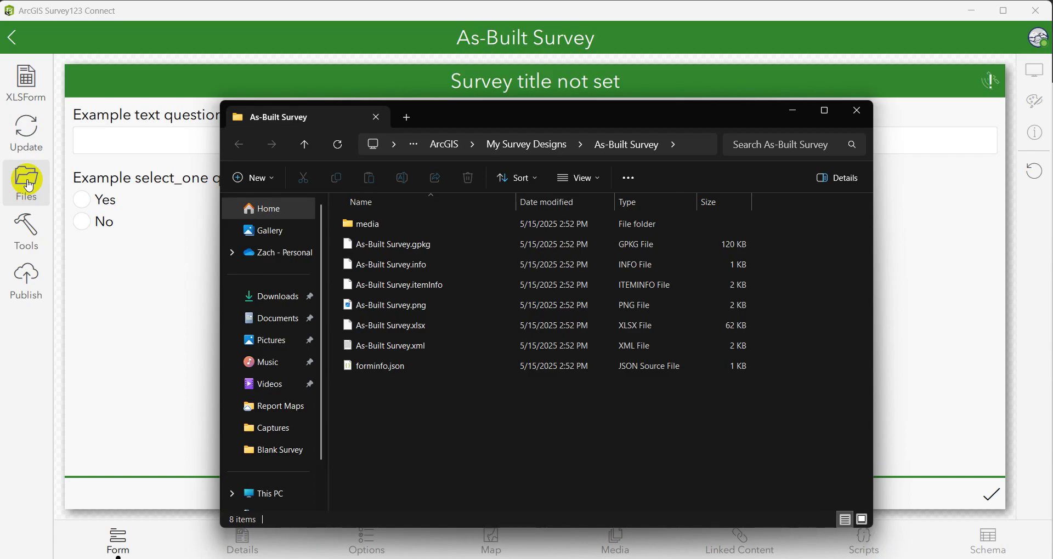
click(440, 327)
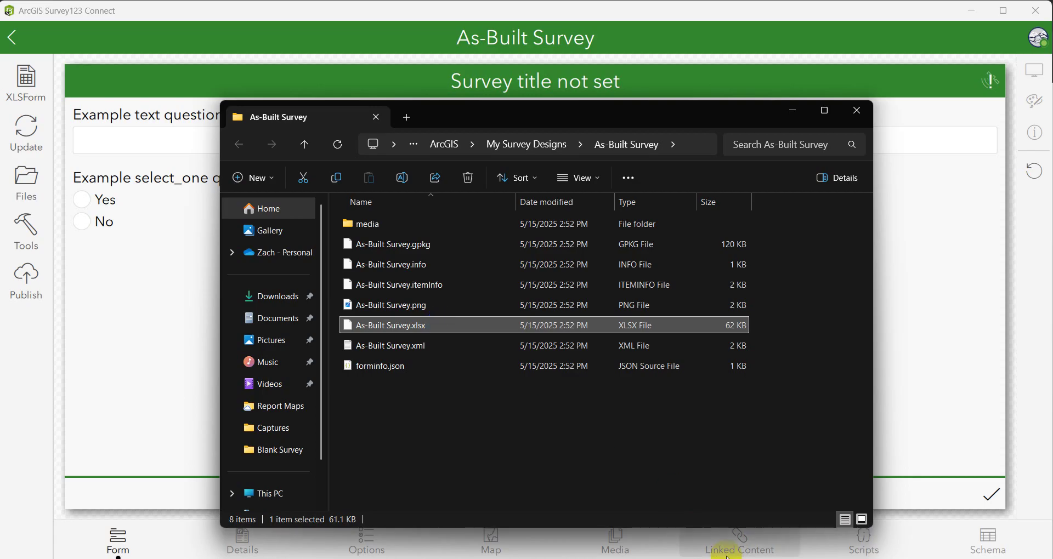
mouse_move(724, 558)
click(724, 510)
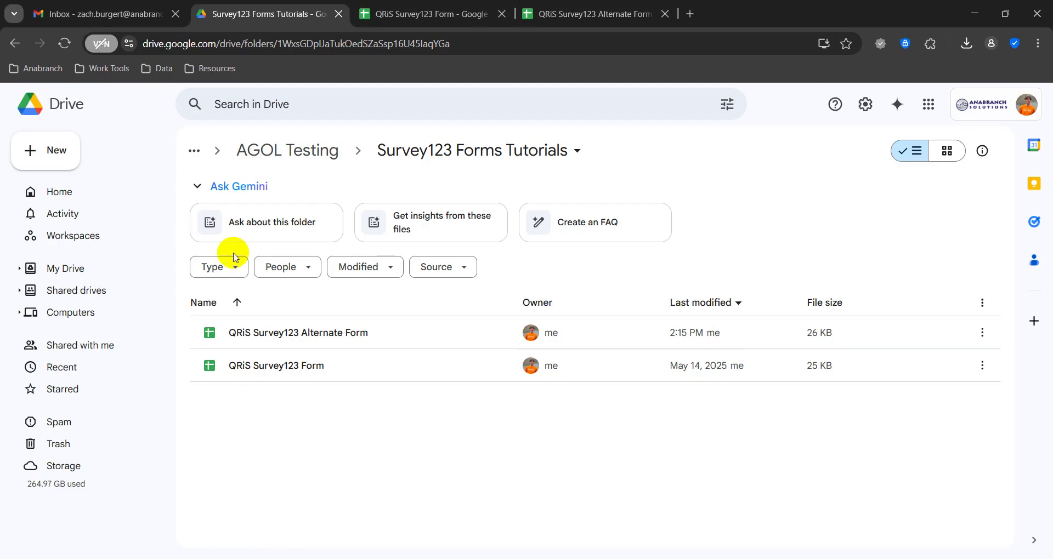
- Start a file upload into the Survey123 Forms Tutorials folder and browse to ArcGIS > My Survey Designs in the user's folder on the C: drive
click(46, 150)
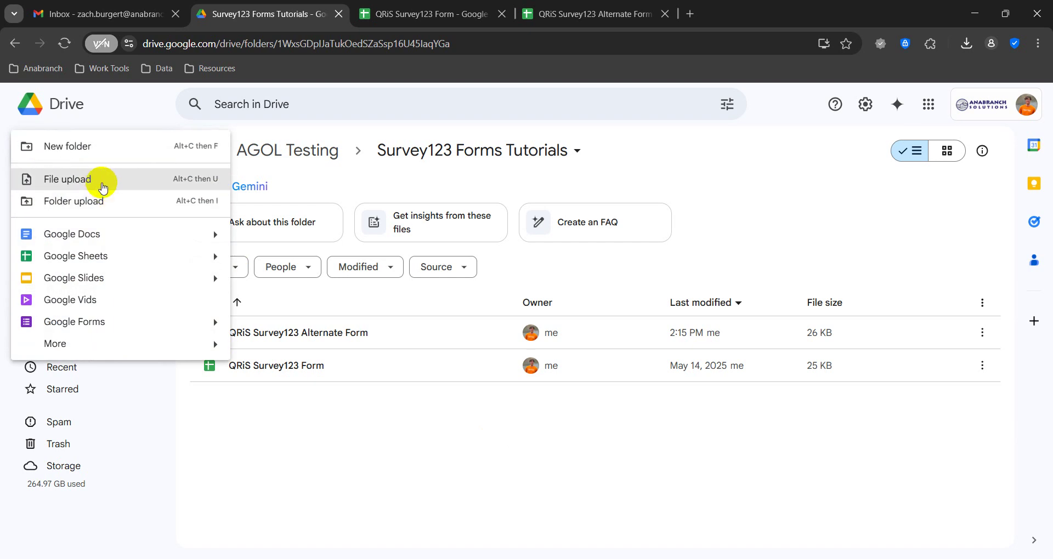
click(103, 188)
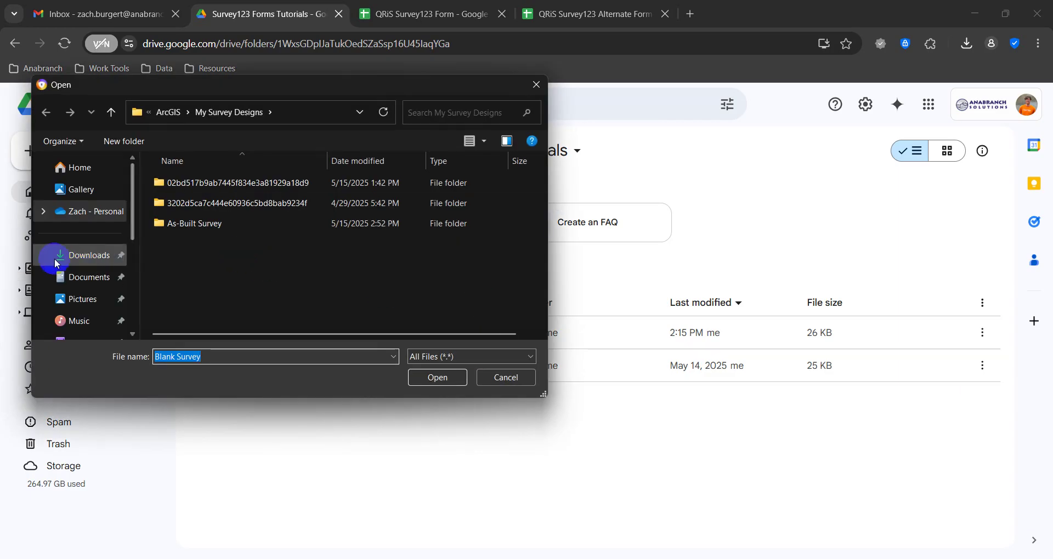
scroll(66, 269, down, 3)
click(83, 274)
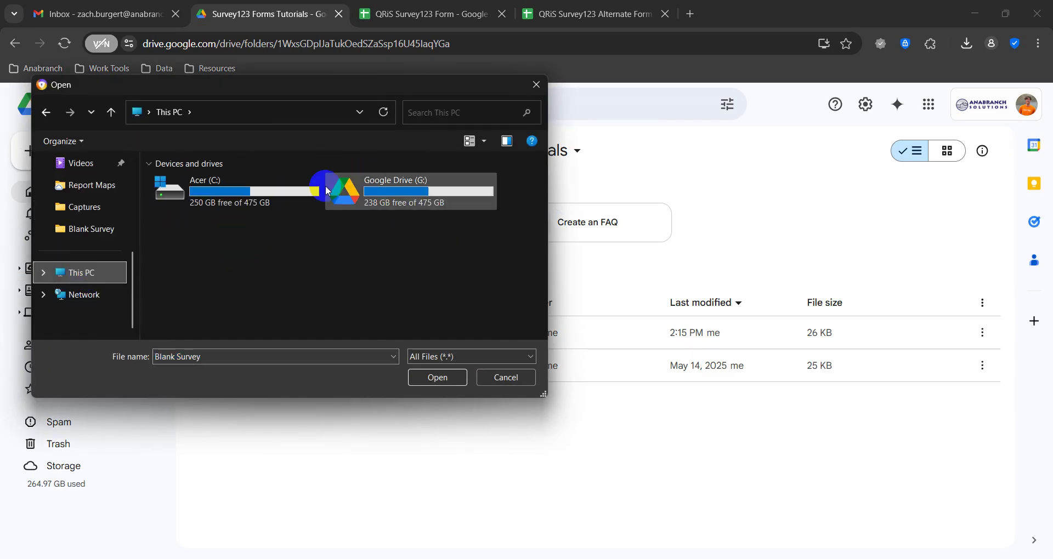
click(218, 199)
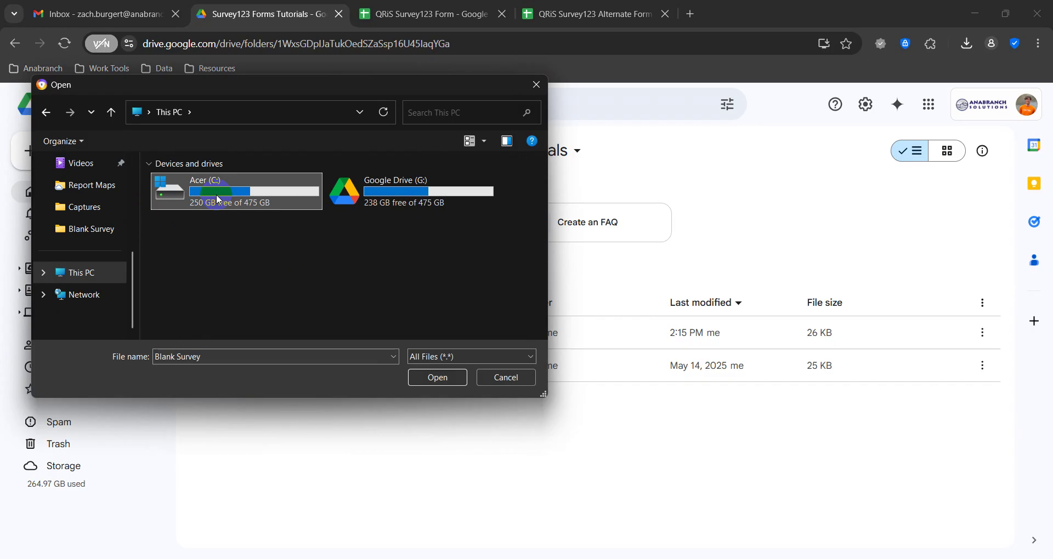
double_click(218, 199)
scroll(216, 198, down, 5)
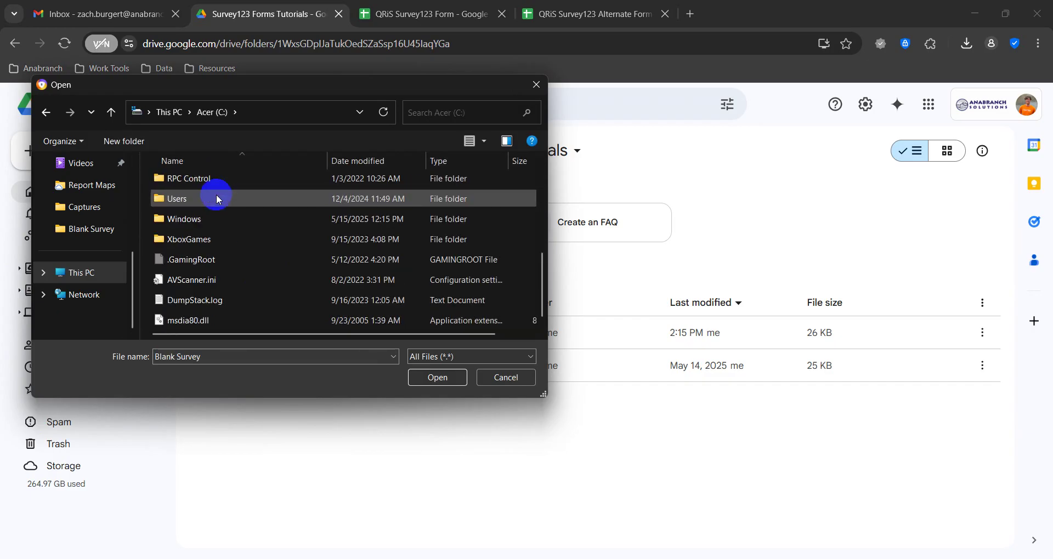
double_click(216, 198)
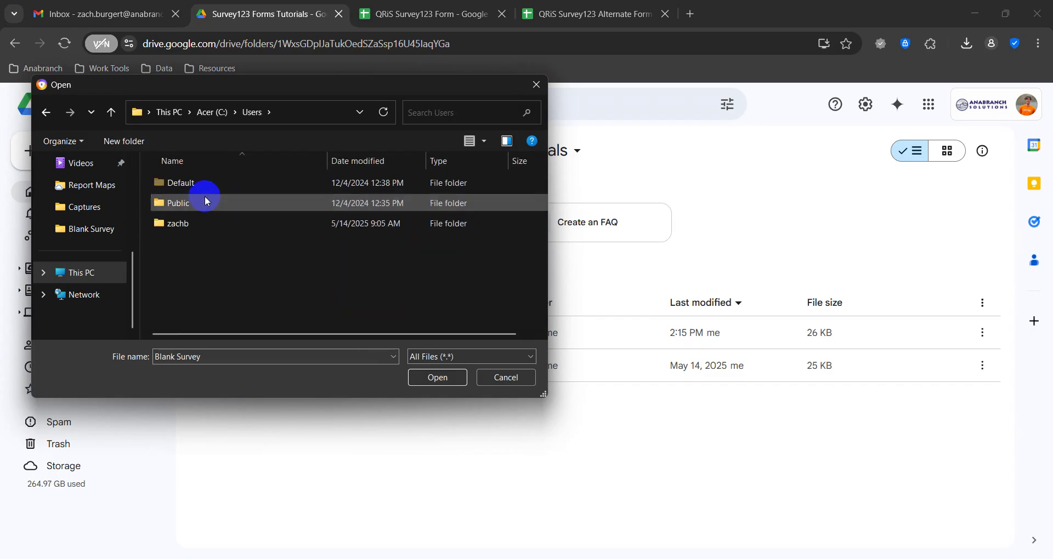
double_click(204, 223)
scroll(202, 222, down, 5)
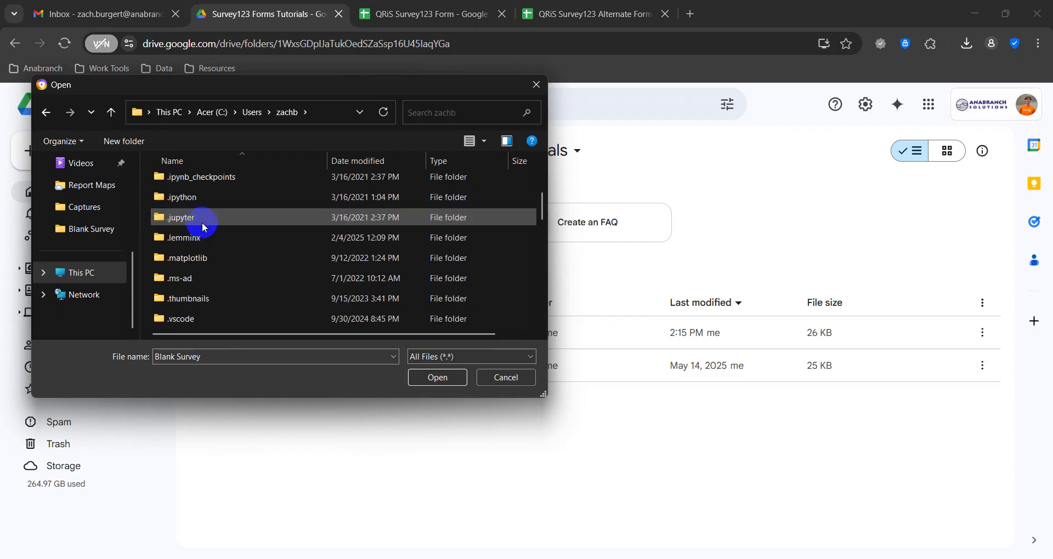
double_click(197, 278)
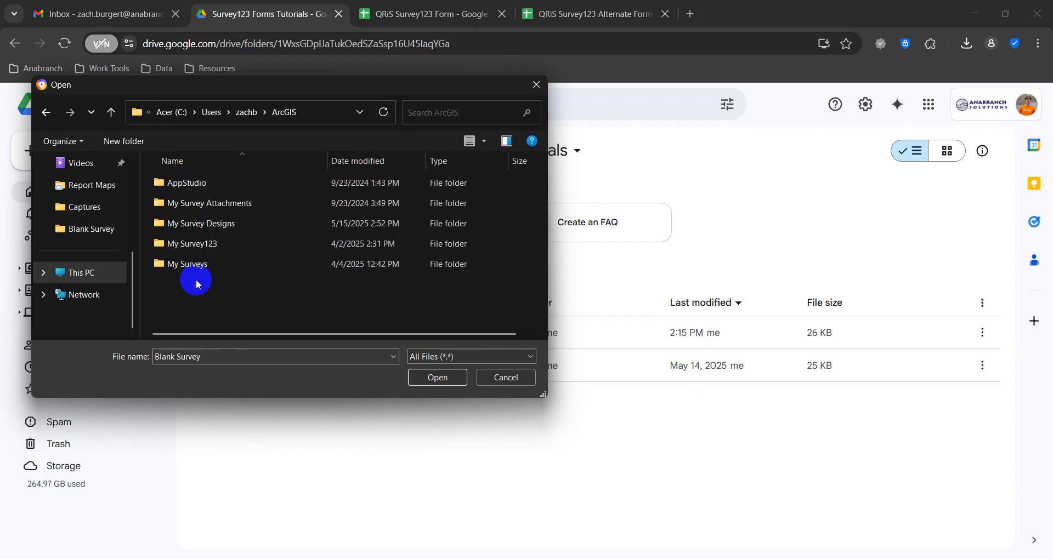
double_click(222, 224)
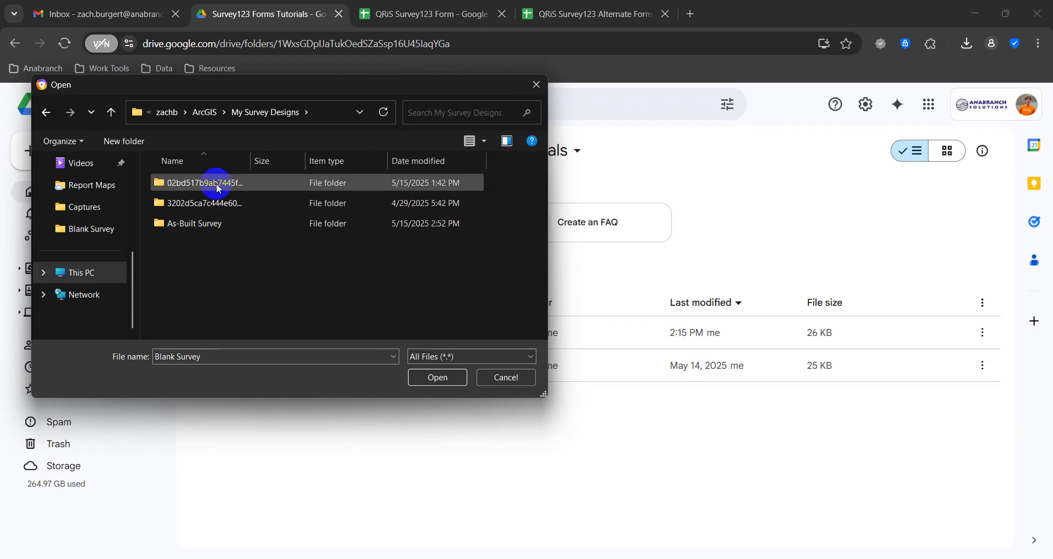
- Upload As-Built Survey.xlsx from the As-Built Survey folder and open the uploaded file in Google Sheets
mouse_move(186, 228)
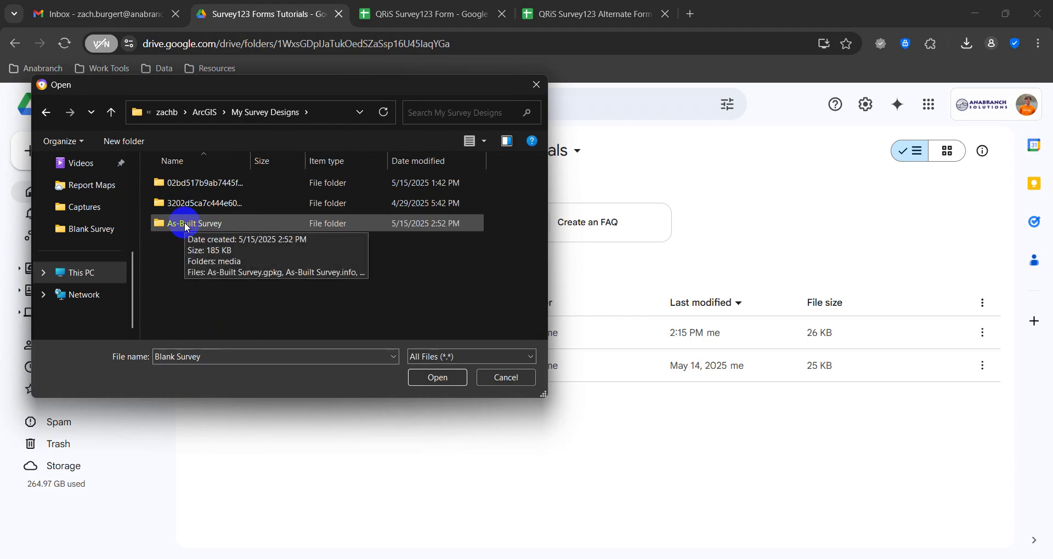
double_click(187, 224)
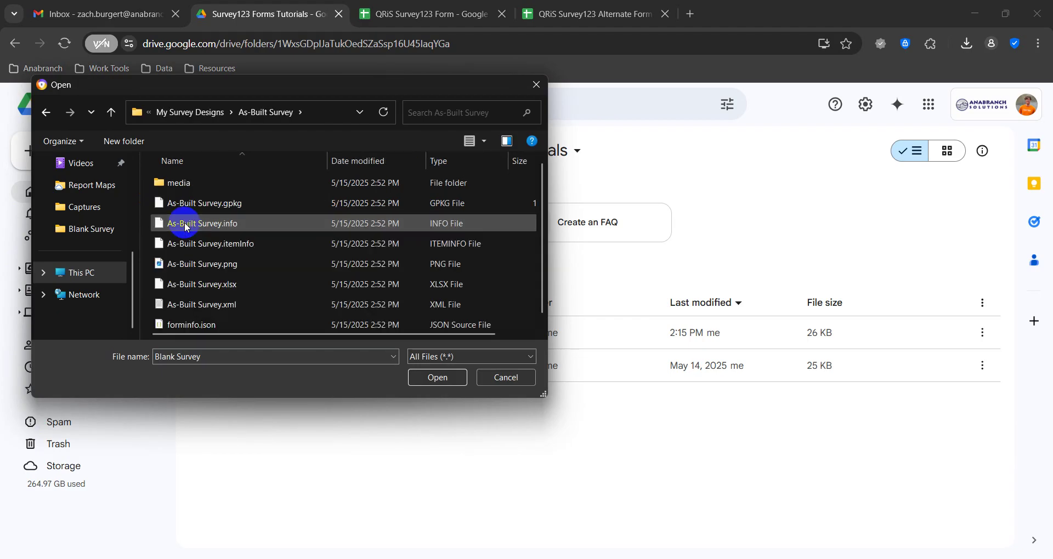
click(231, 283)
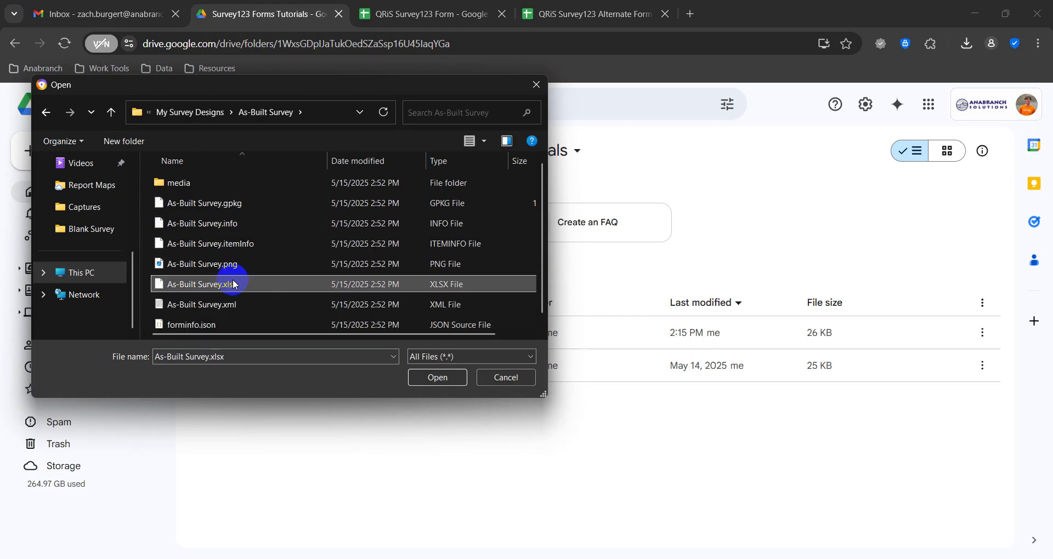
click(438, 378)
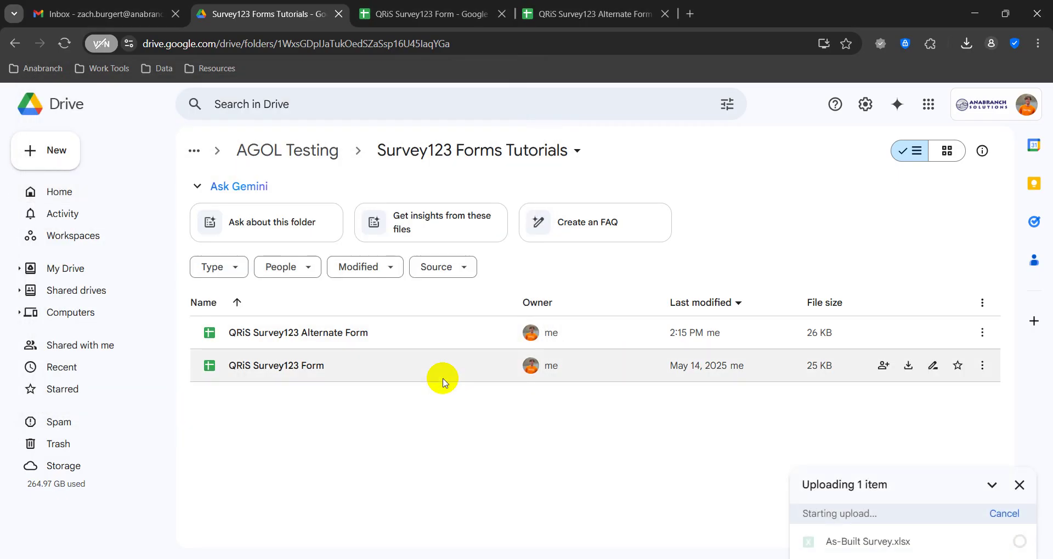
double_click(357, 333)
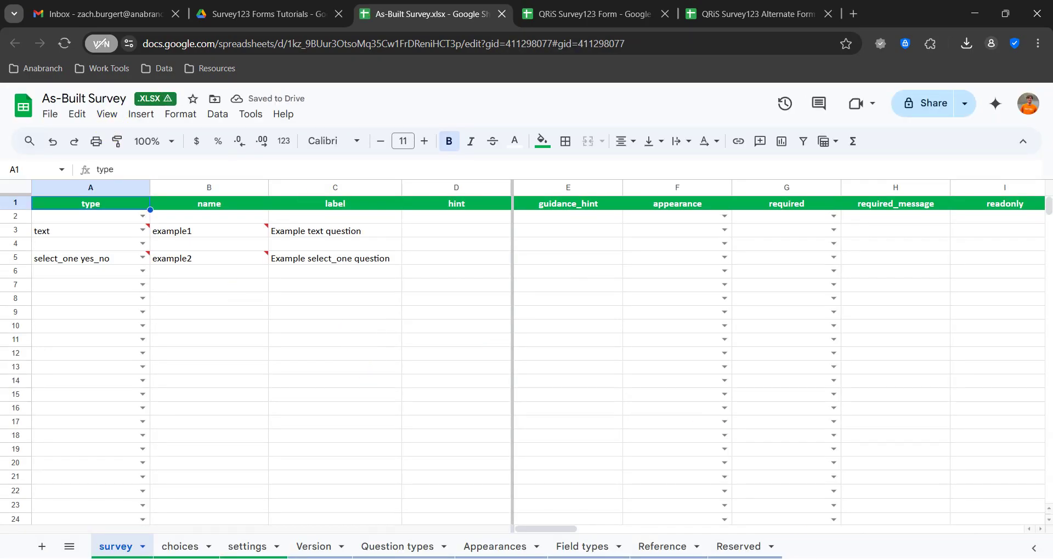
- Compare the spreadsheet's example questions with the form preview in ArcGIS Survey123 Connect and return to the spreadsheet
mouse_move(754, 558)
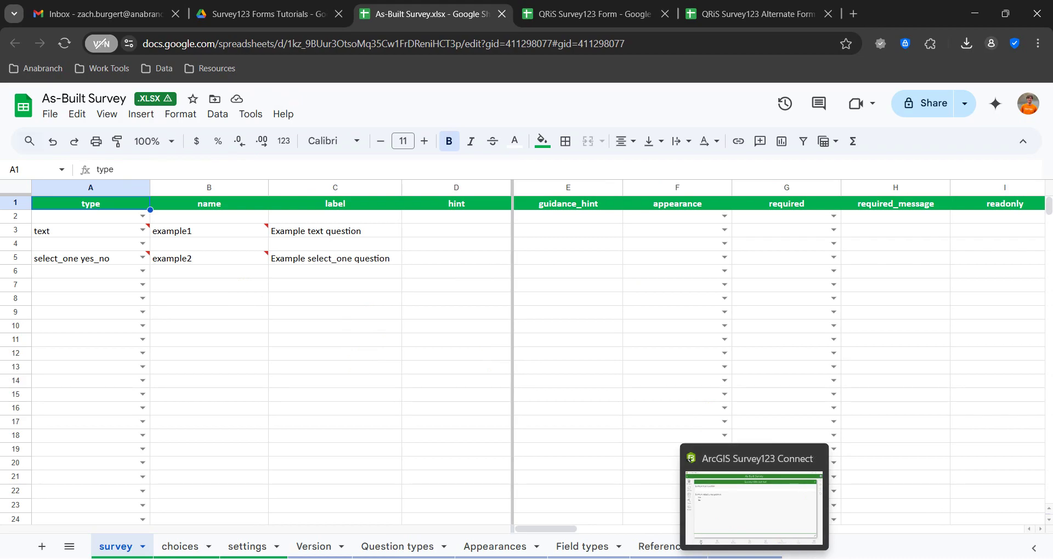
mouse_move(81, 234)
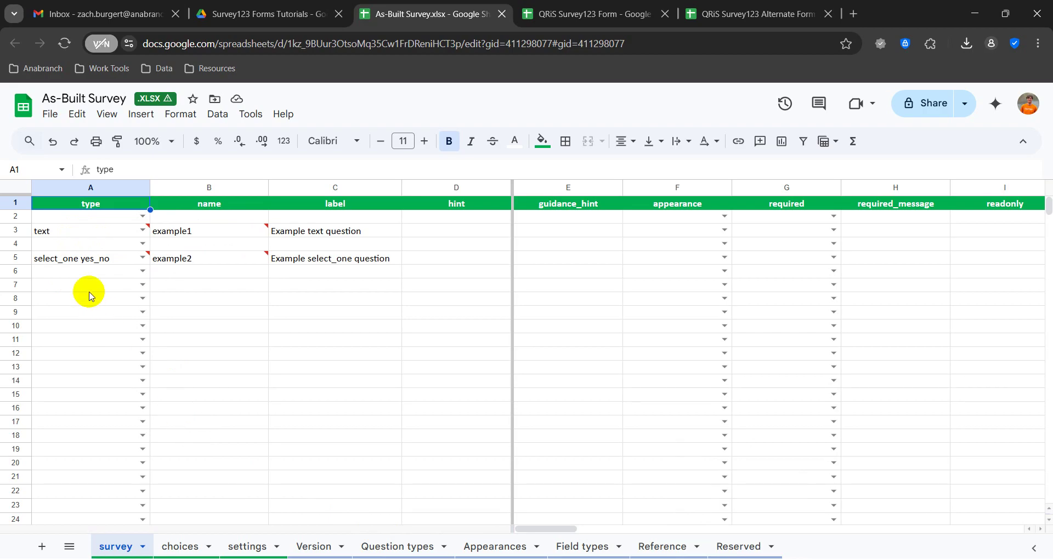
key(alt+Tab)
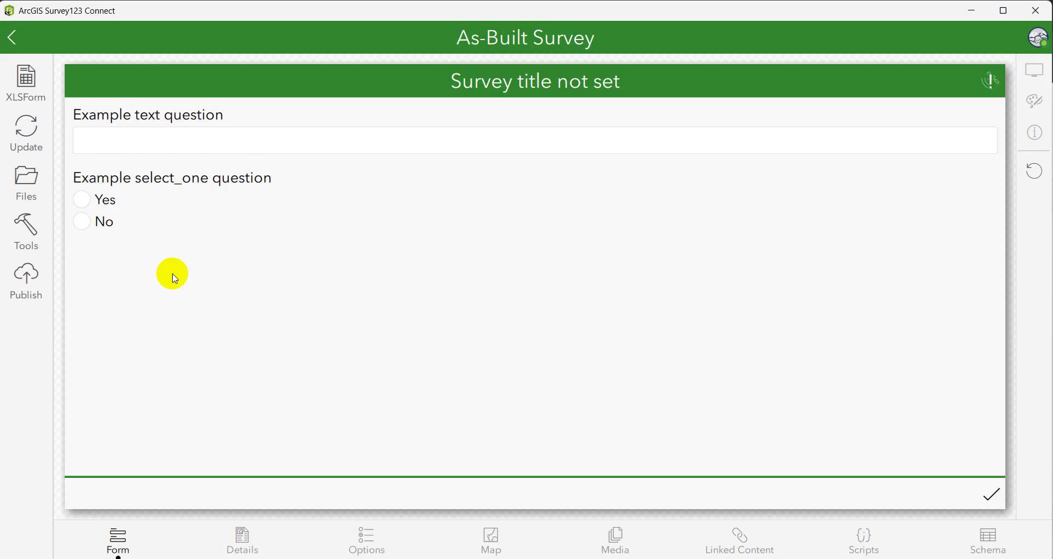
click(959, 13)
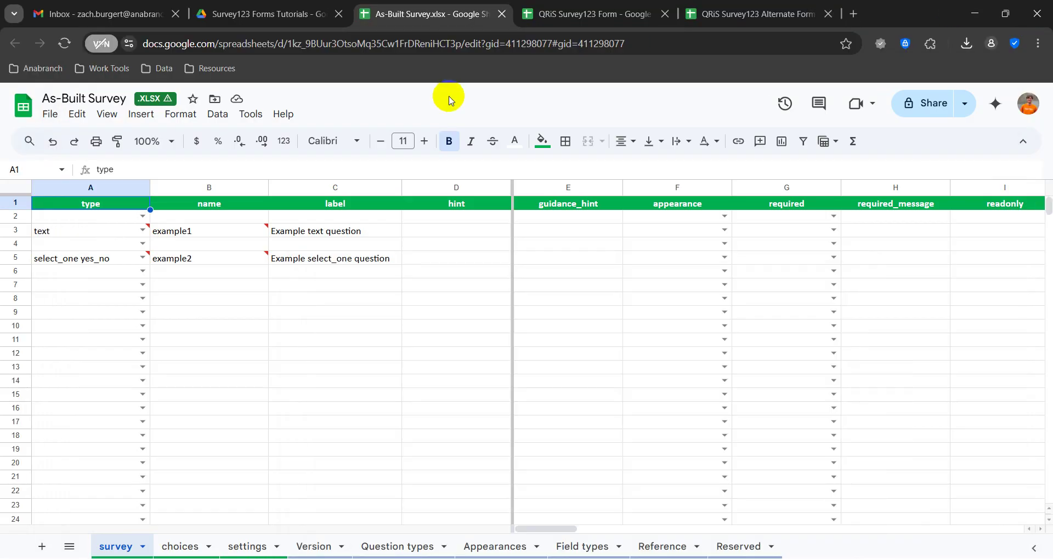
- Save the As-Built Survey.xlsx workbook as a Google Sheets file and close the original .xlsx version
click(51, 114)
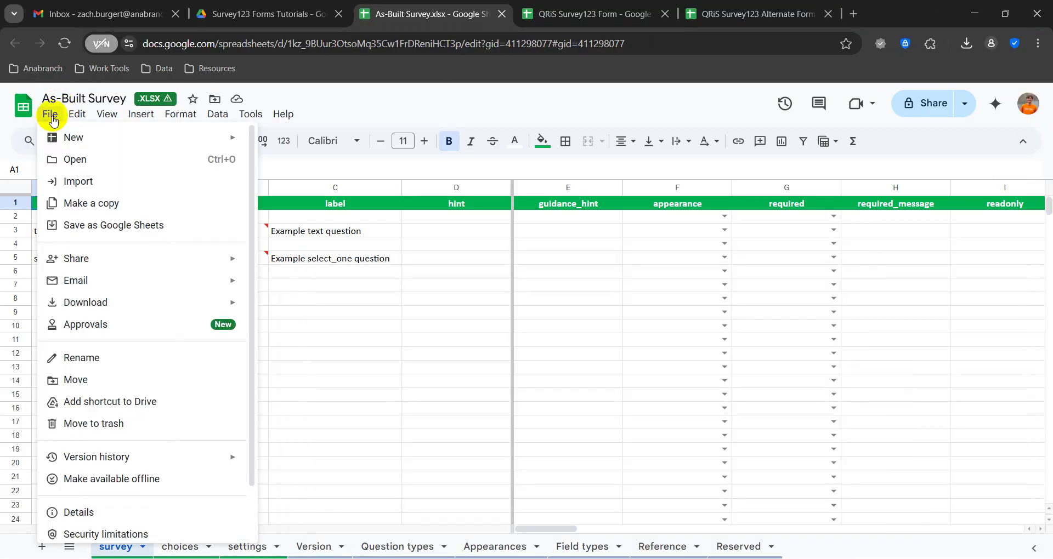
click(142, 226)
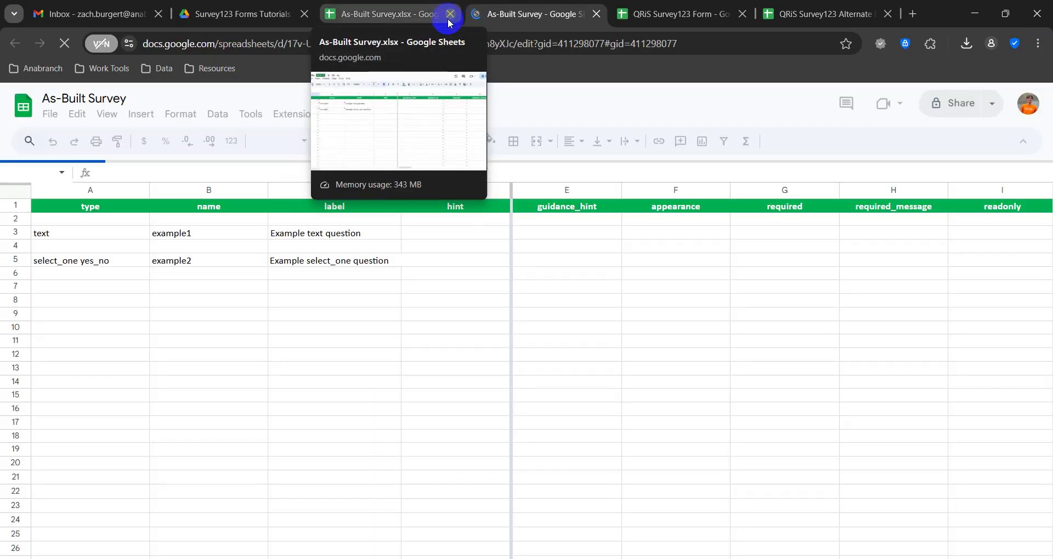
click(450, 14)
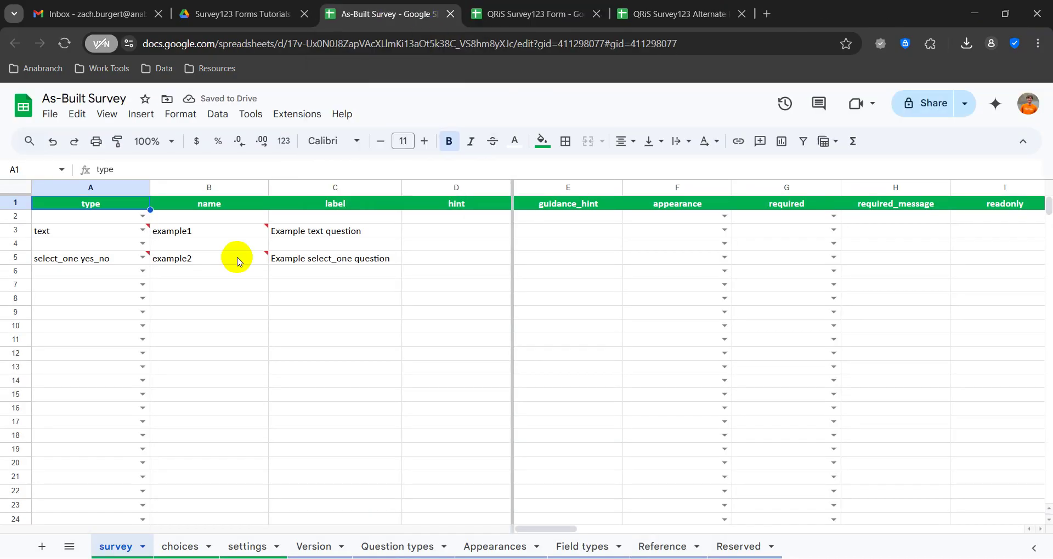
- Examine the Question types, Appearances, survey, choices and settings sheets of the As-Built Survey workbook
mouse_move(237, 262)
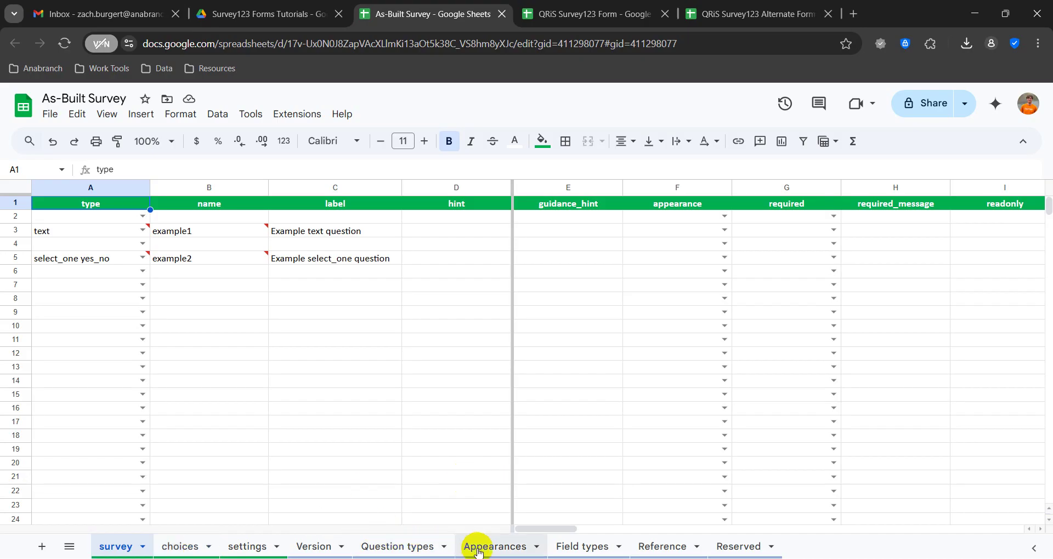
click(406, 548)
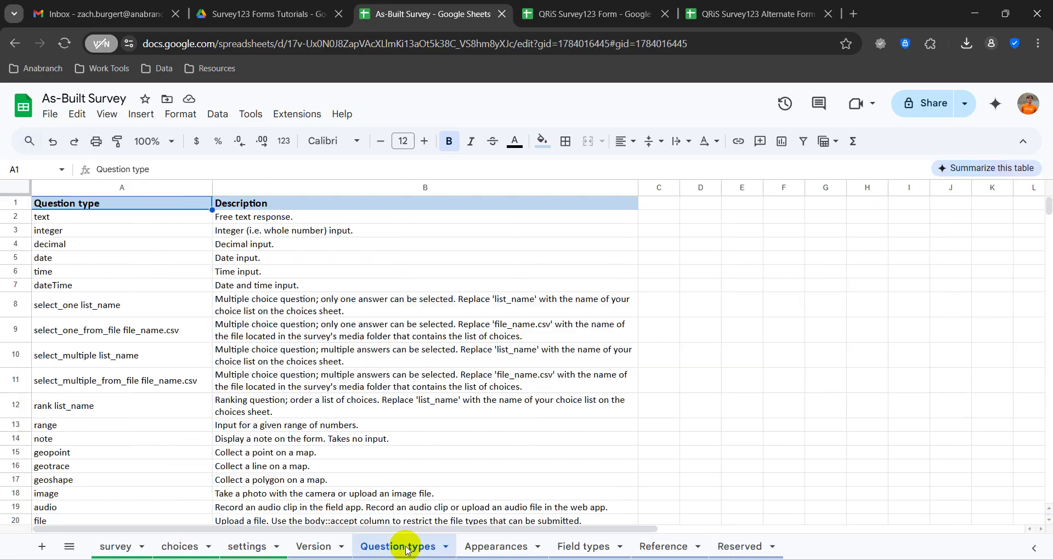
click(493, 547)
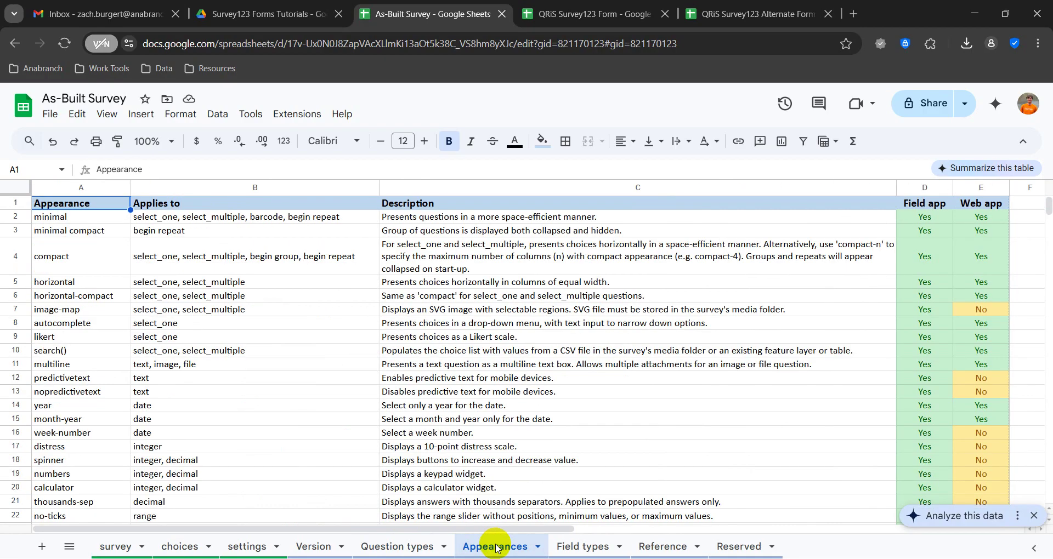
click(110, 547)
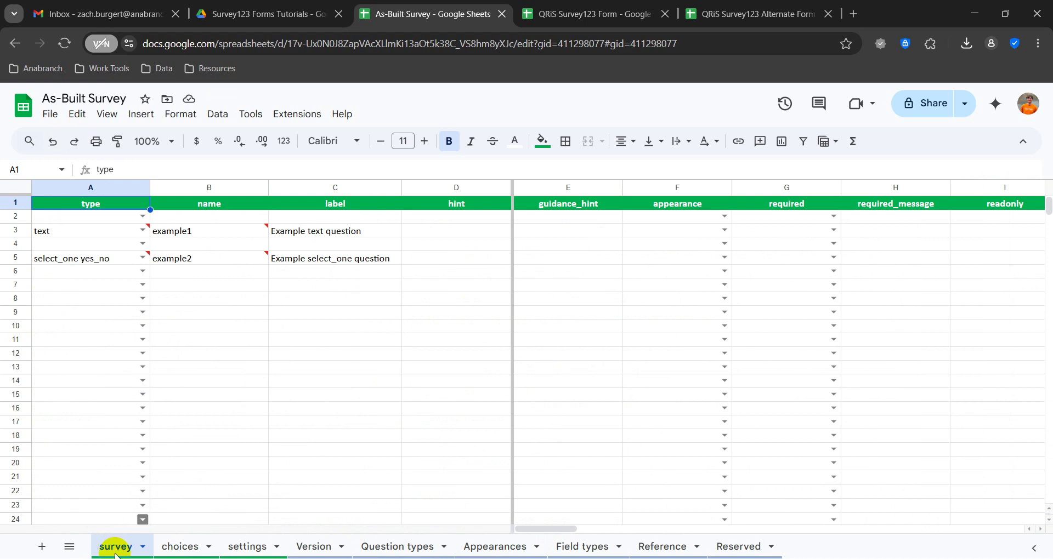
mouse_move(110, 263)
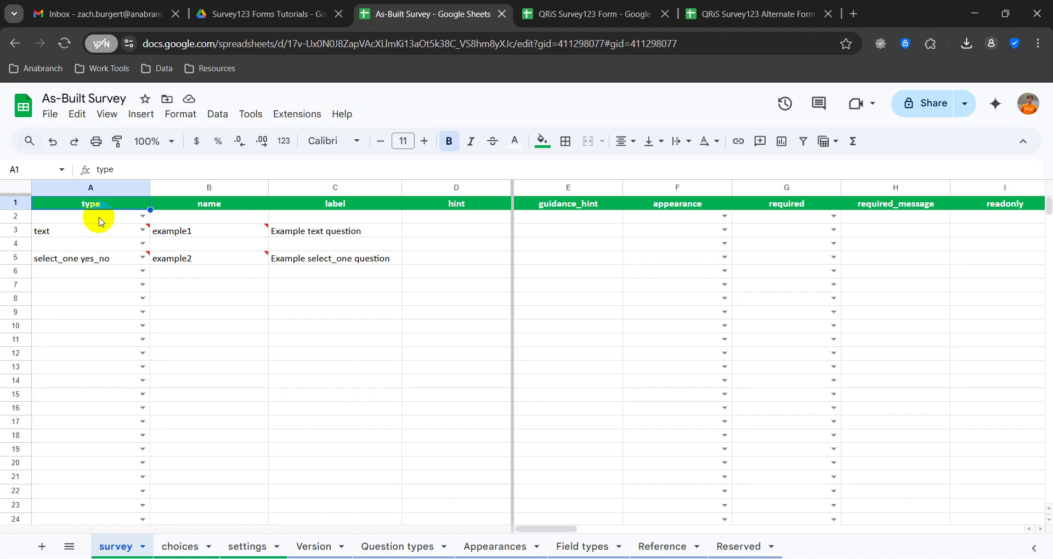
click(186, 549)
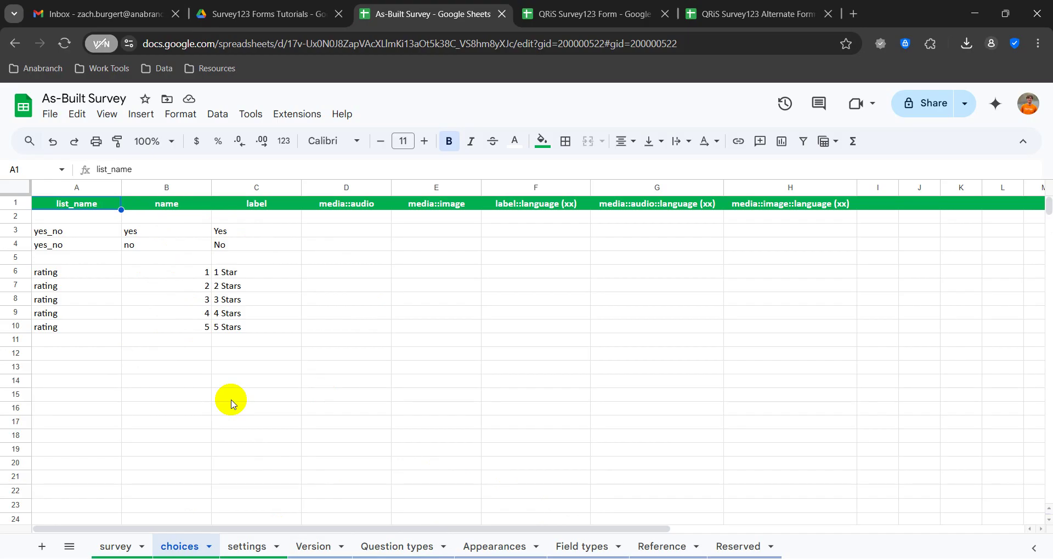
click(247, 546)
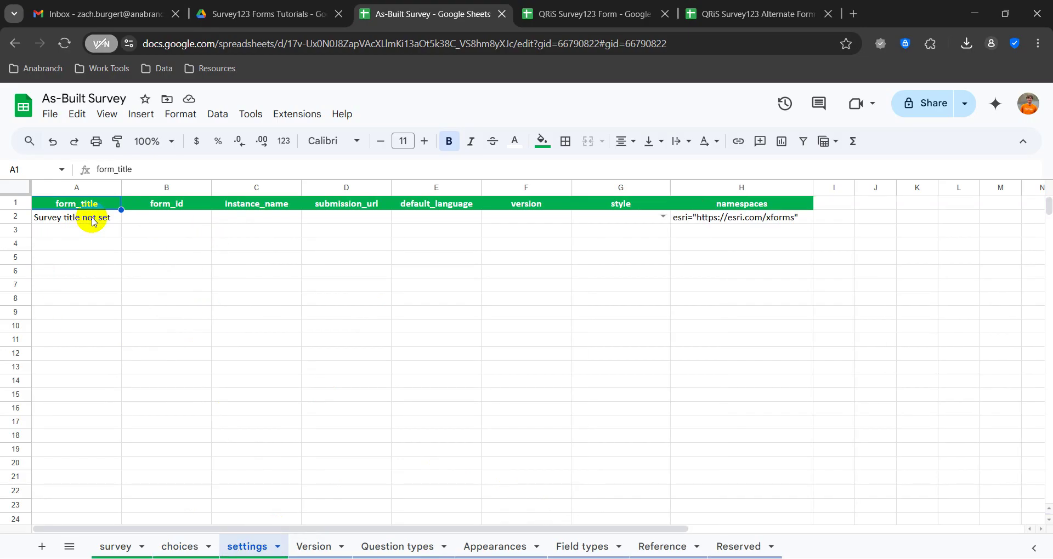
- Examine the Version, Question types, Appearances and Field types sheets of the As-Built Survey workbook
click(313, 549)
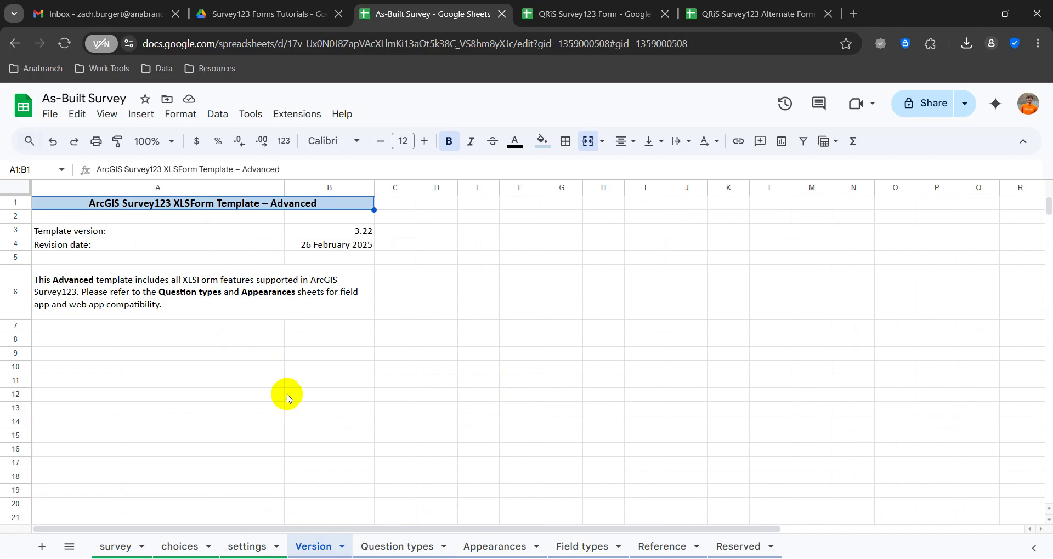
click(386, 546)
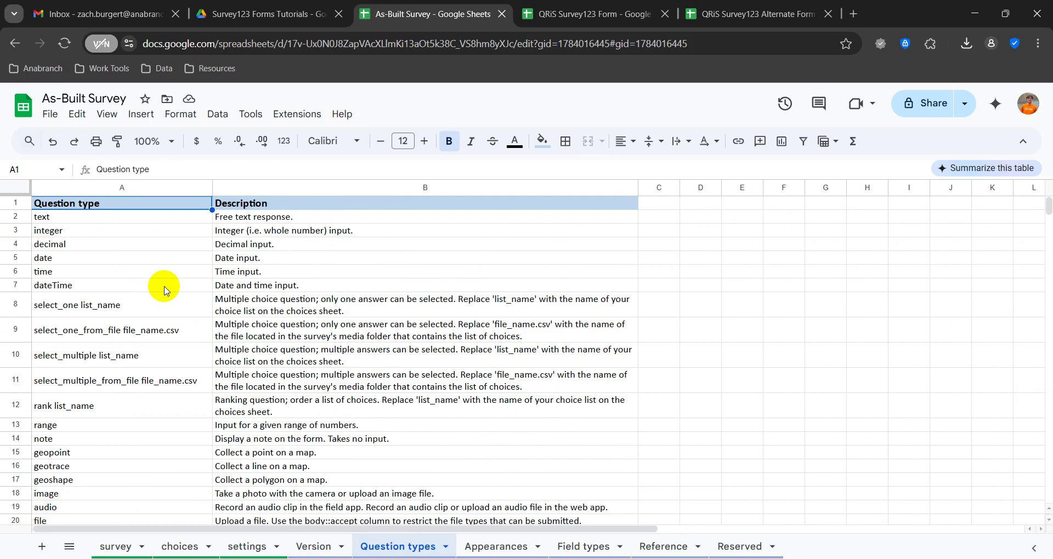
scroll(164, 289, down, 10)
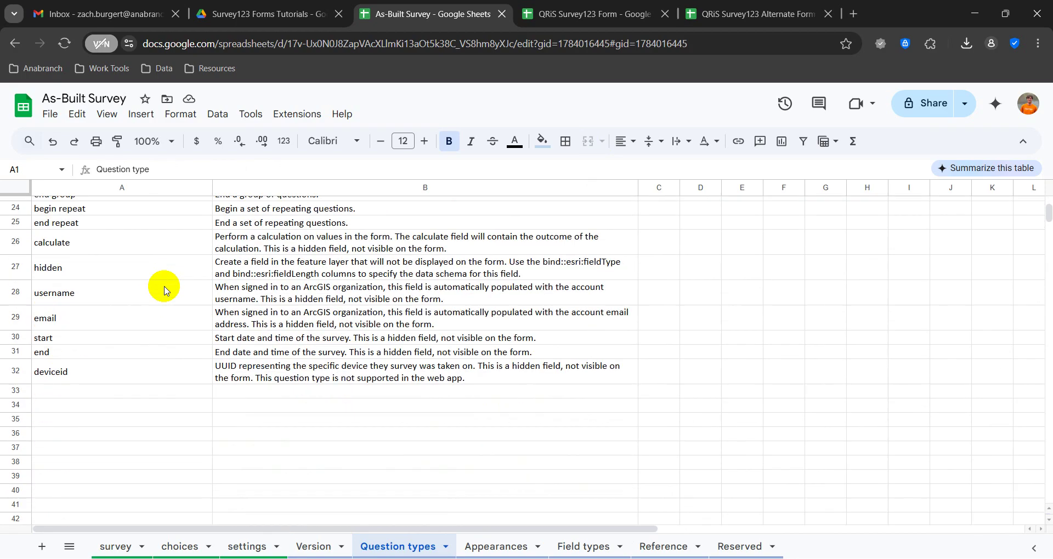
scroll(164, 289, up, 10)
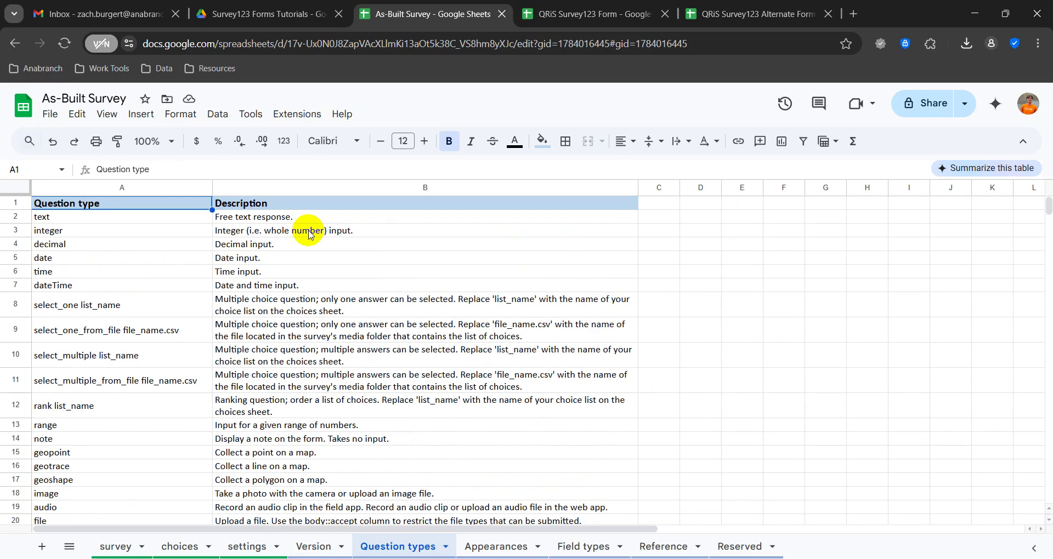
click(493, 546)
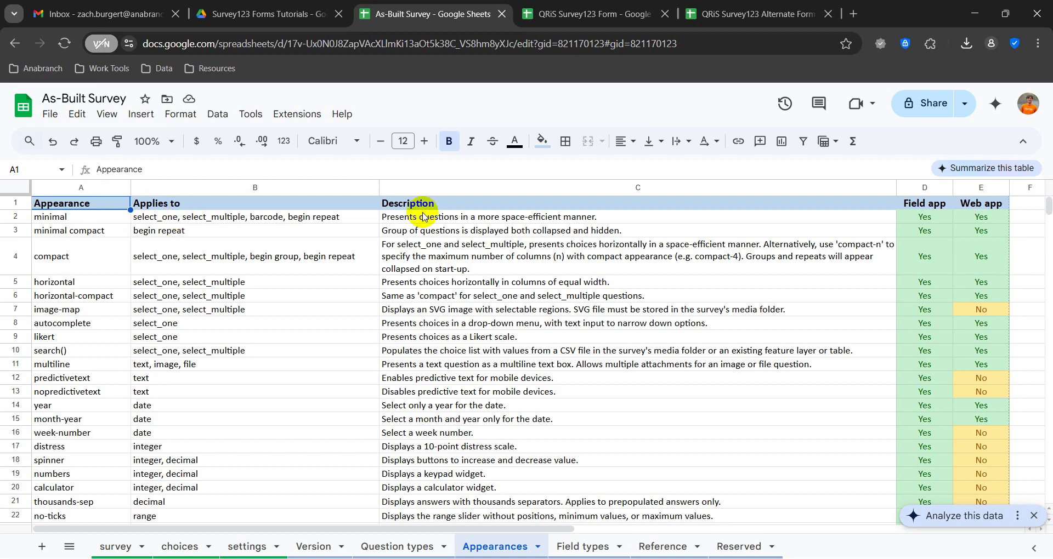
click(584, 548)
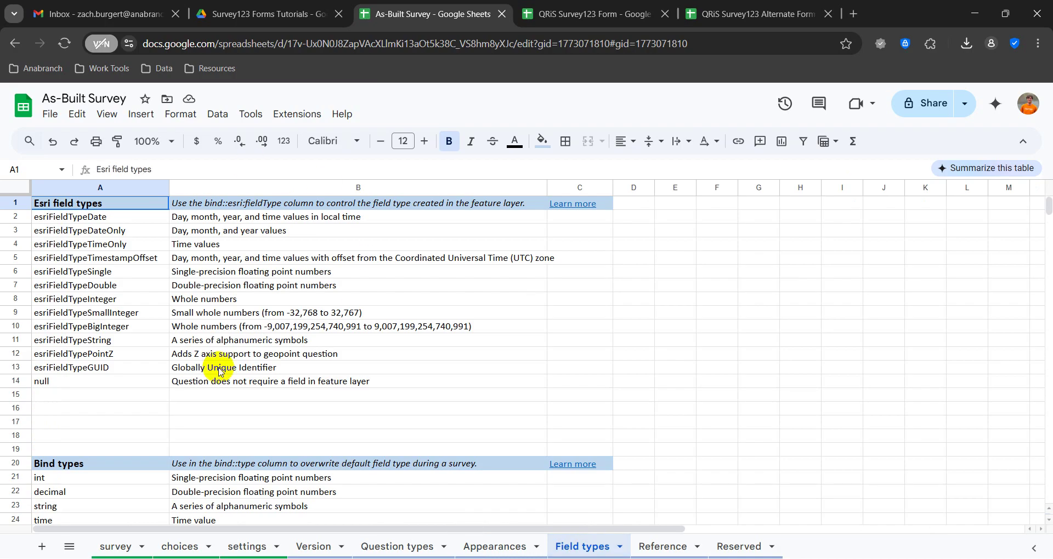
scroll(220, 370, down, 1)
scroll(220, 370, up, 1)
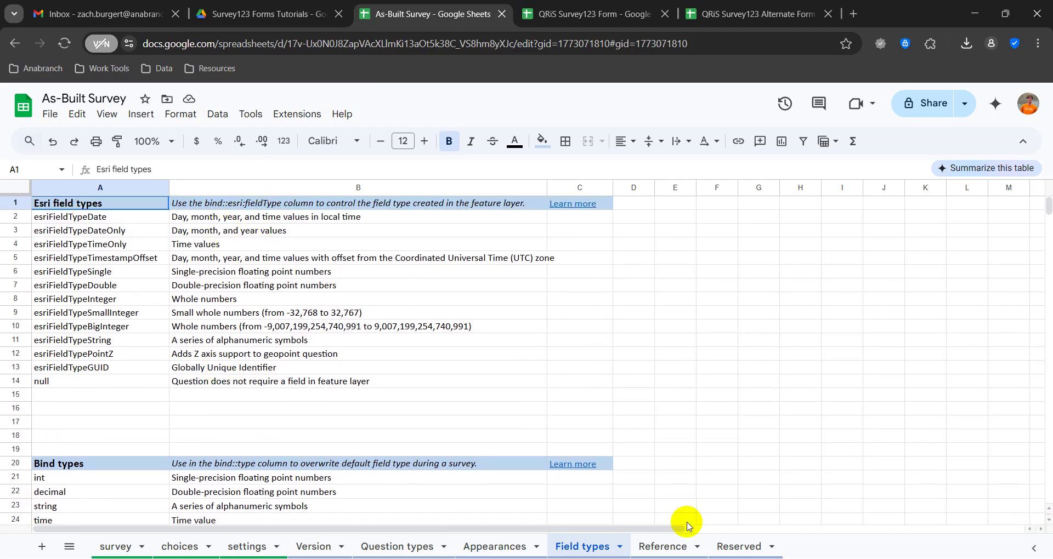
- Review the Reference and Reserved sheets of the As-Built Survey workbook and return to its survey sheet
click(663, 546)
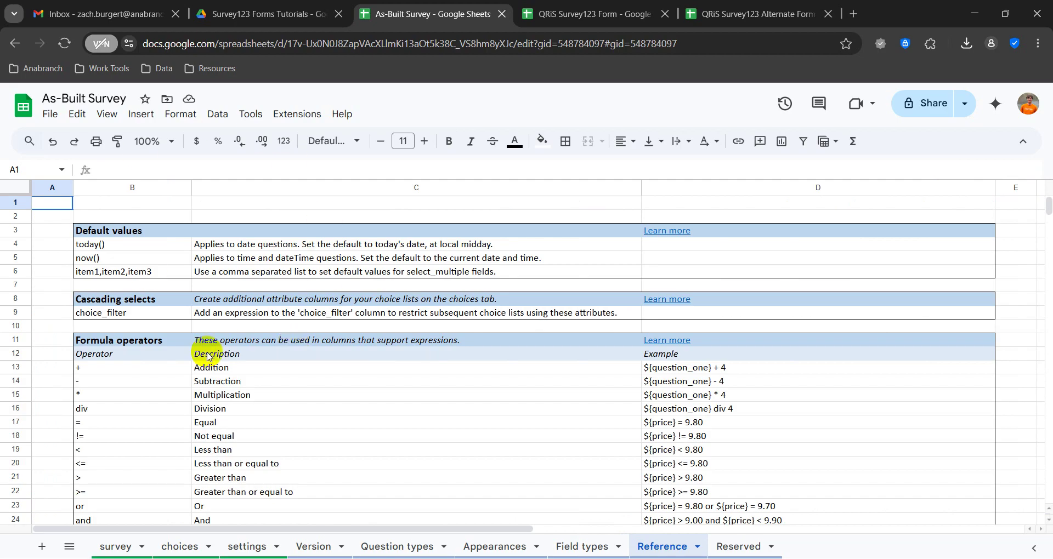
scroll(207, 355, down, 8)
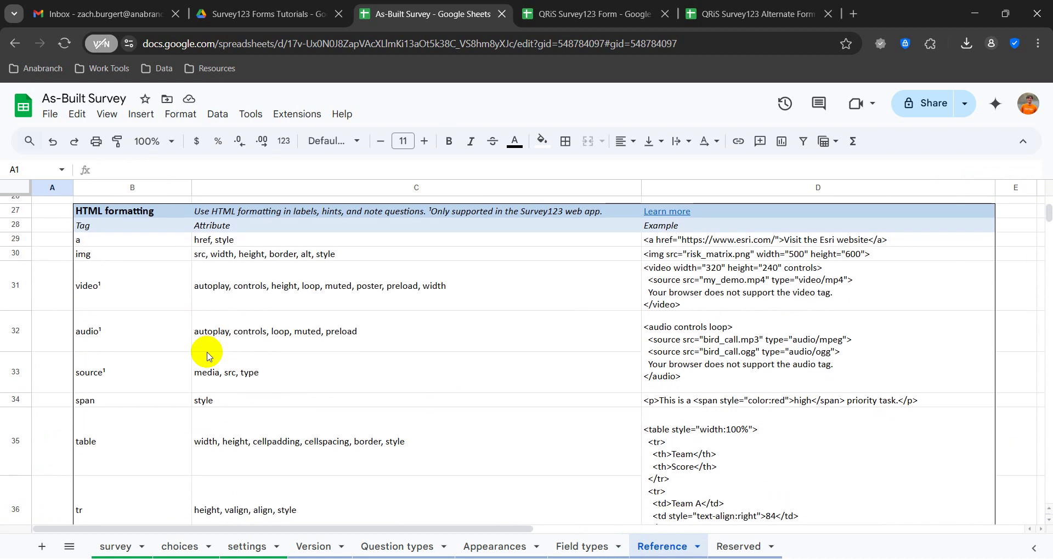
scroll(208, 355, down, 10)
scroll(208, 356, up, 18)
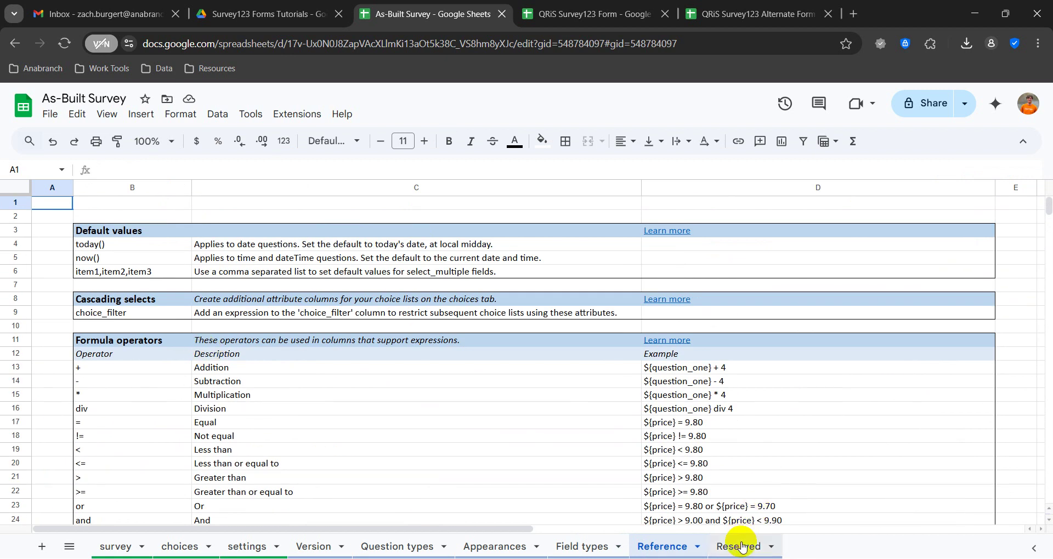
click(742, 543)
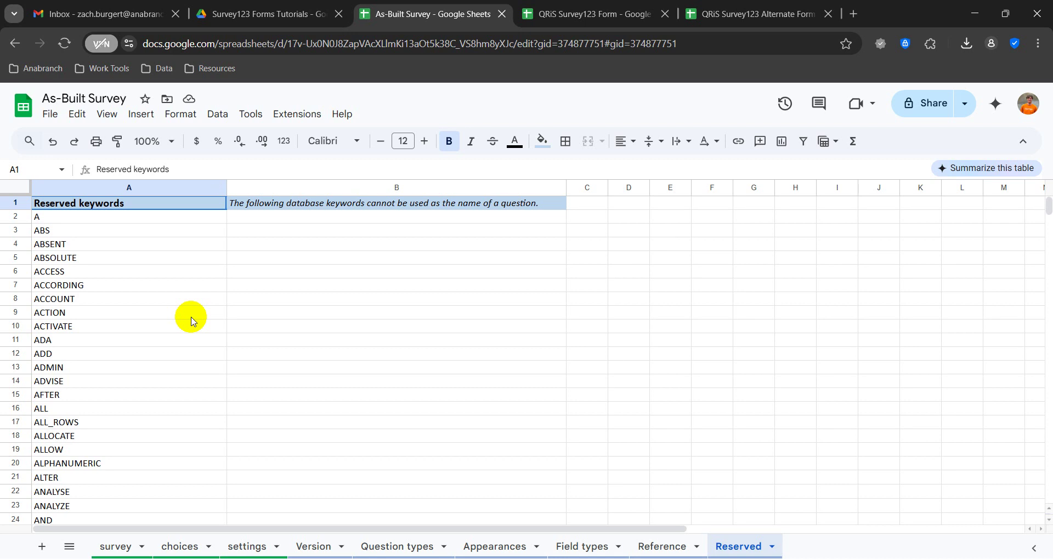
click(117, 548)
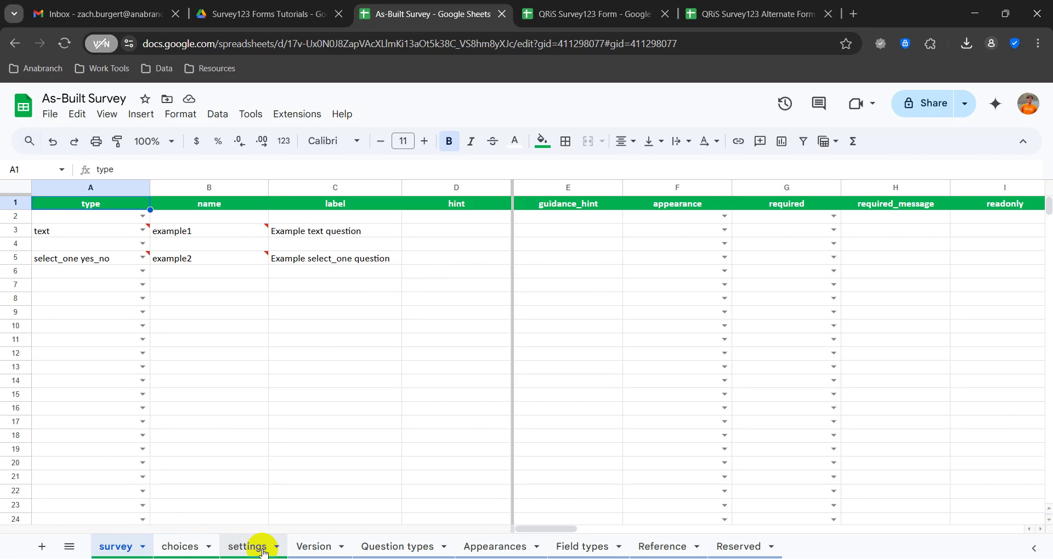
- Switch to the QRiS Survey123 Form spreadsheet and examine the question rows of its survey sheet, starting with the date_time row
click(591, 7)
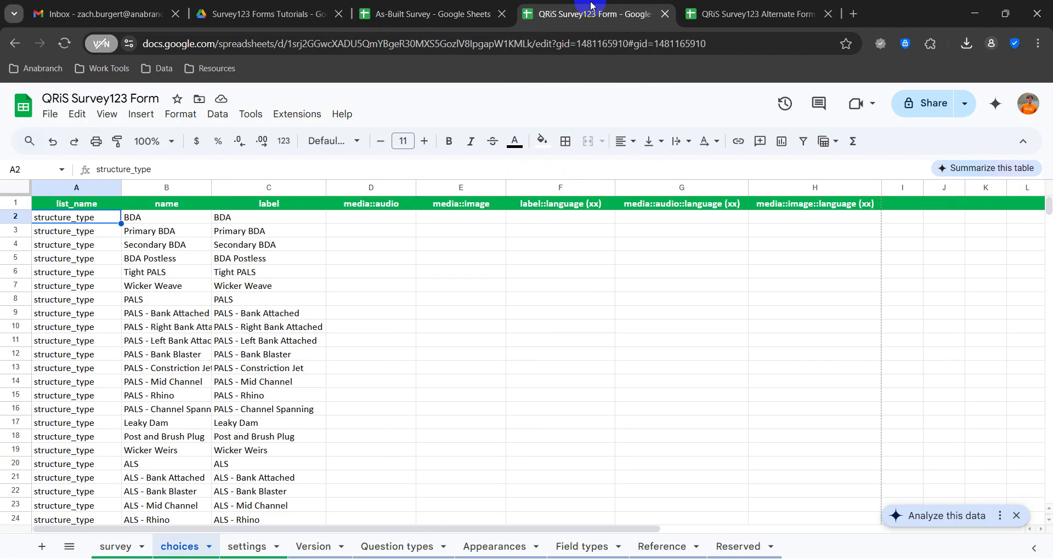
click(123, 549)
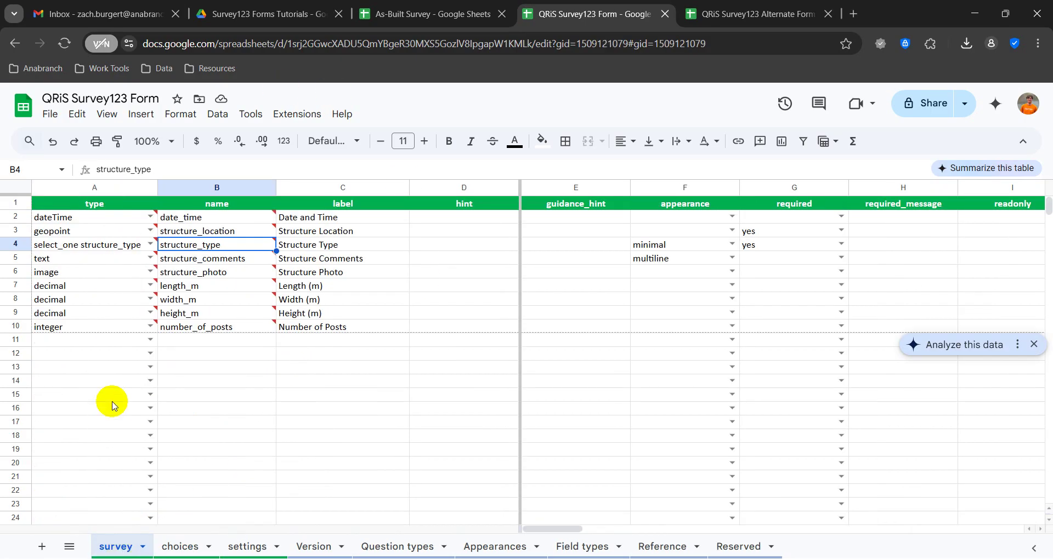
mouse_move(107, 330)
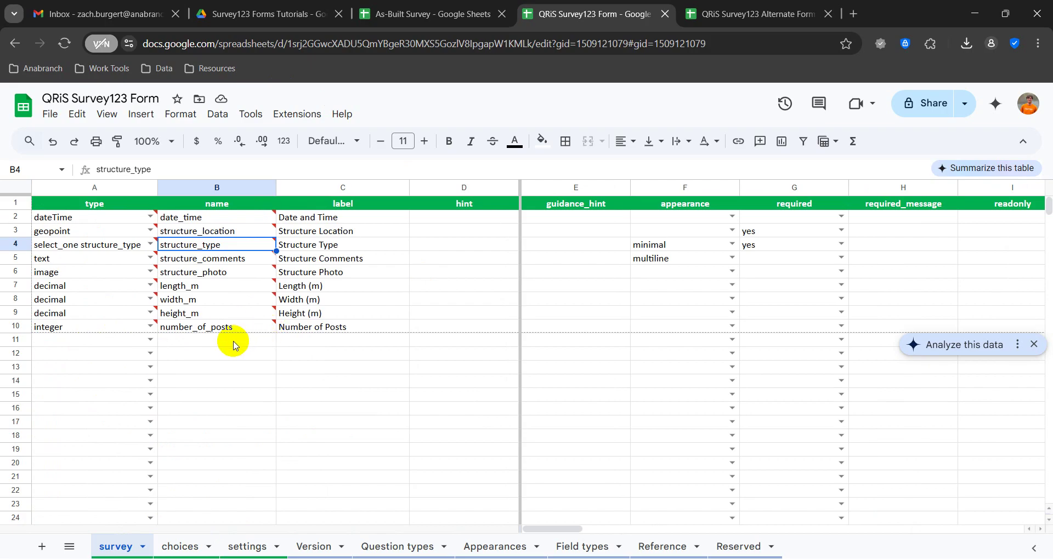
mouse_move(220, 224)
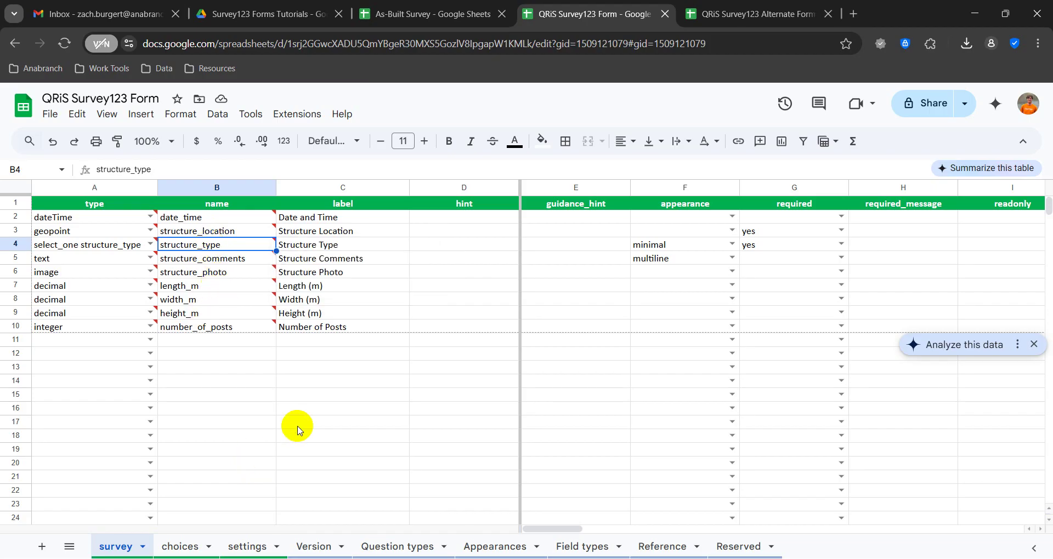
key(Left)
key(Up)
key(Up)
key(Right)
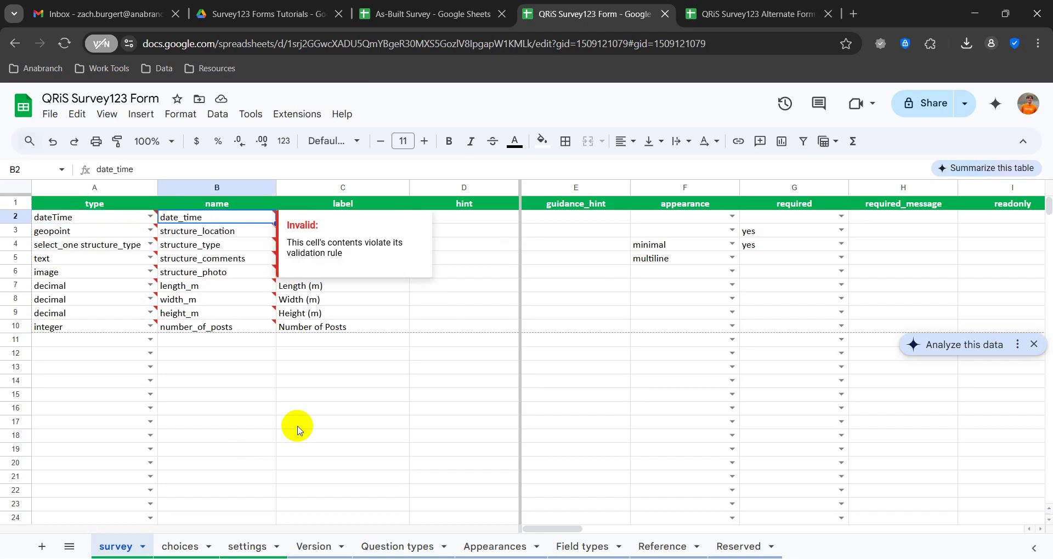
key(Right)
key(Right)
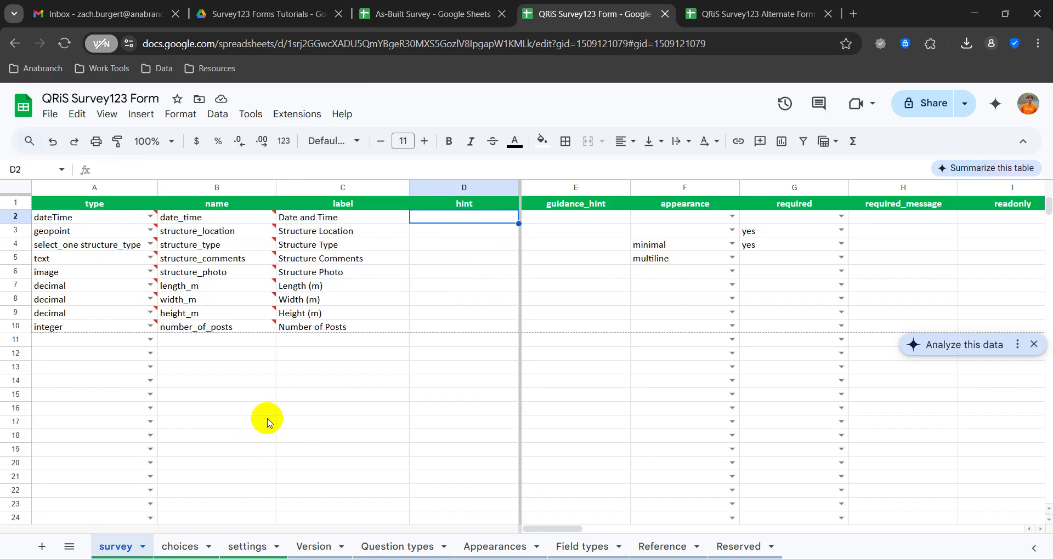
click(16, 217)
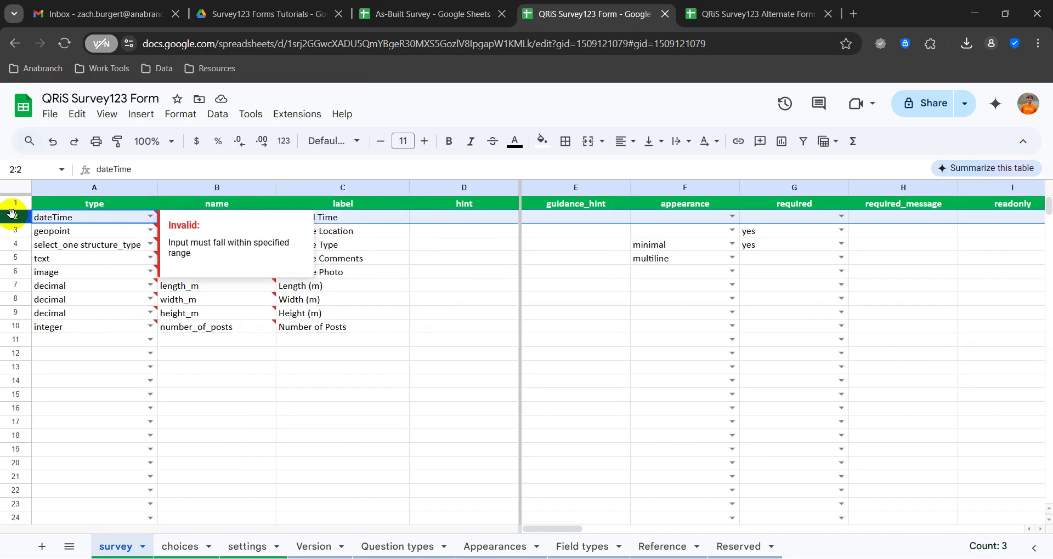
click(266, 400)
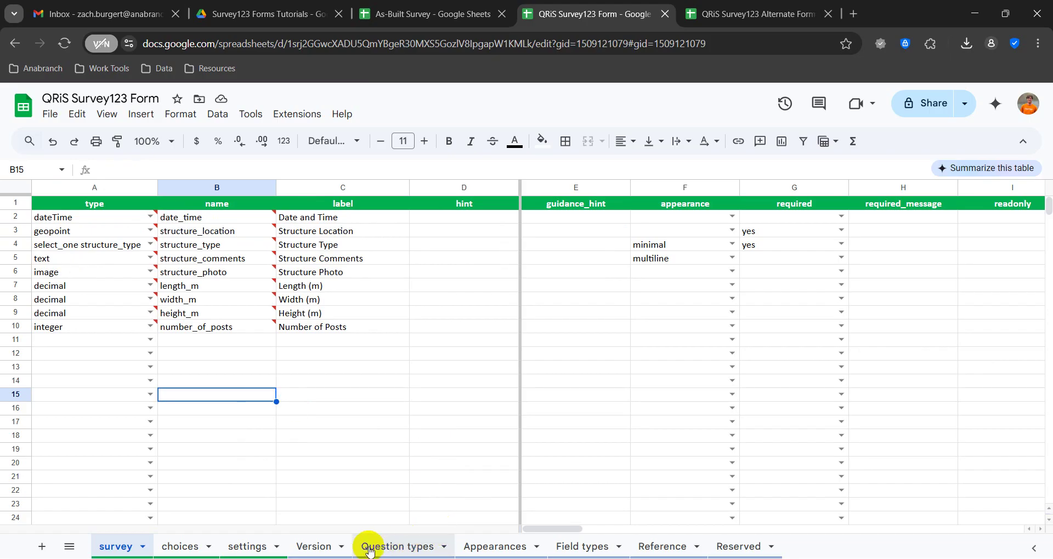
- Look up the dateTime and geopoint descriptions in the Question types sheet, returning to the survey sheet after each
click(403, 547)
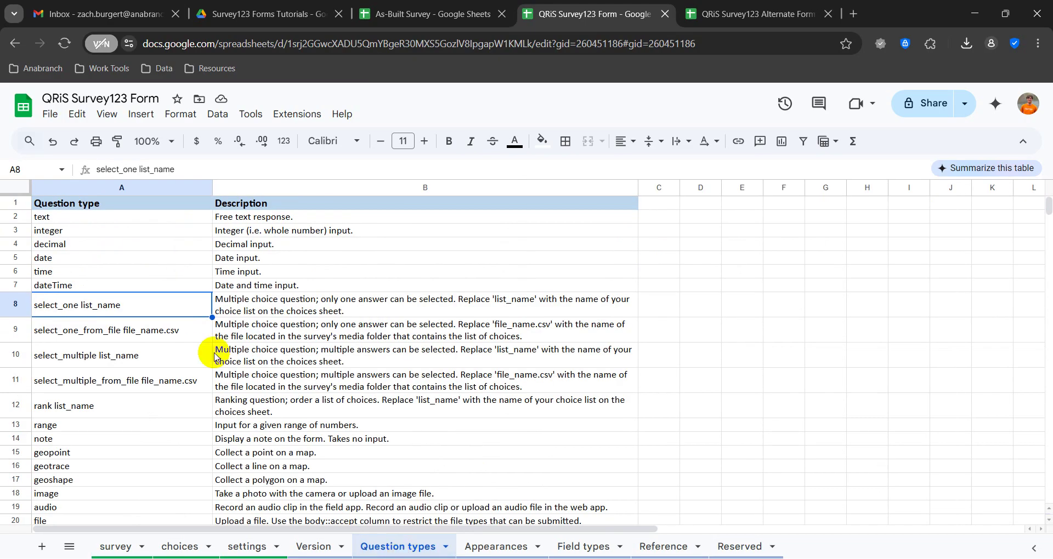
click(58, 286)
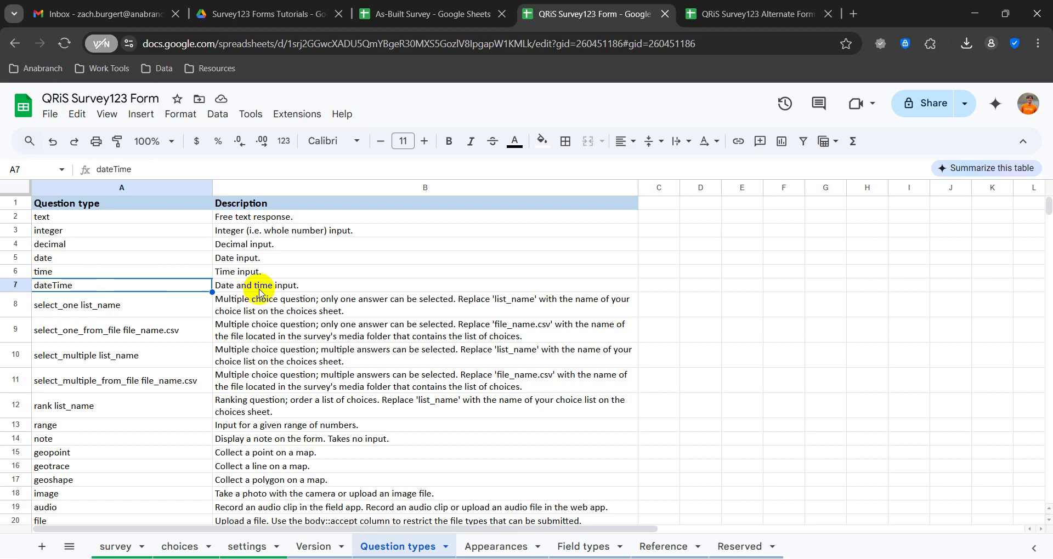
click(117, 545)
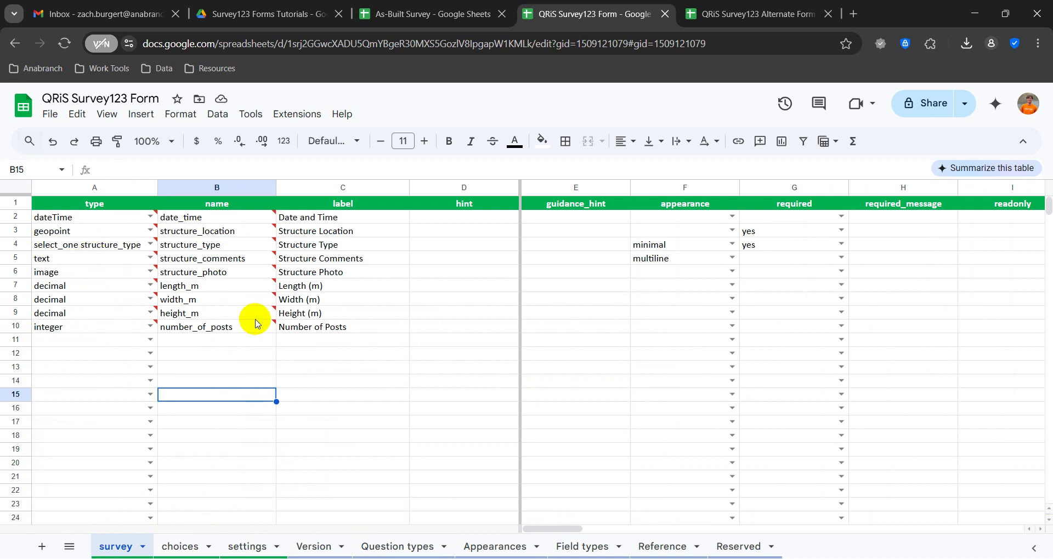
mouse_move(256, 323)
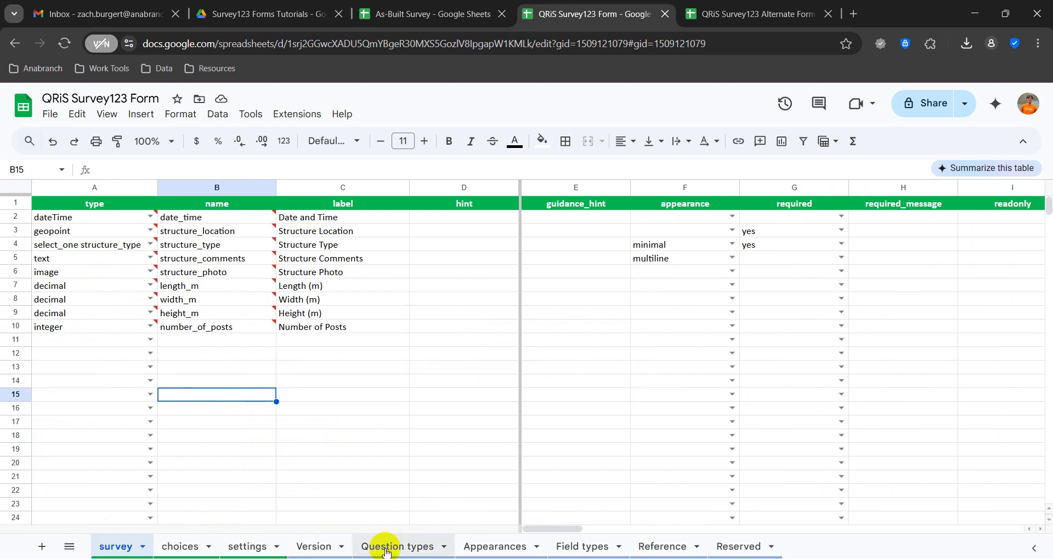
click(385, 550)
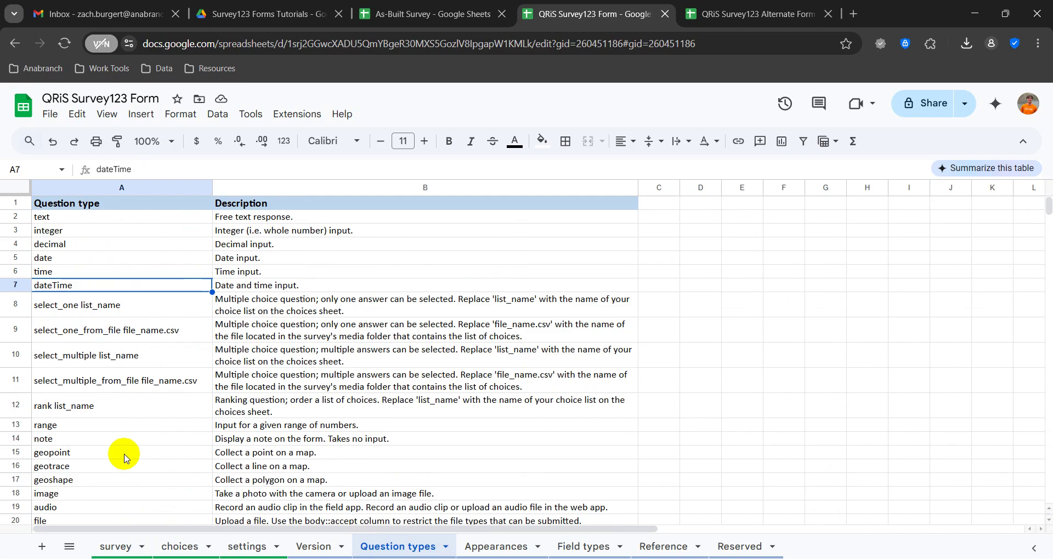
click(68, 454)
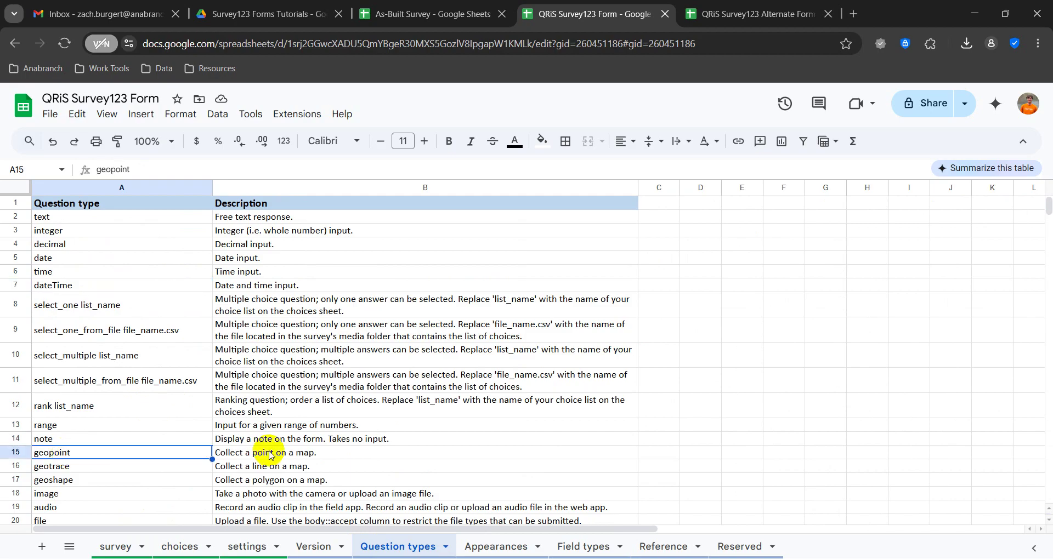
click(270, 455)
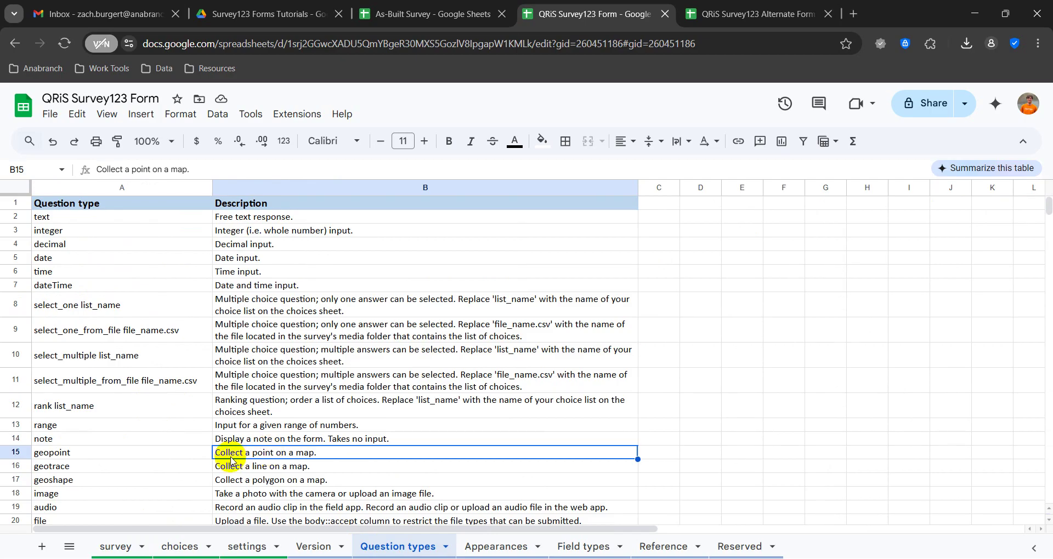
click(121, 547)
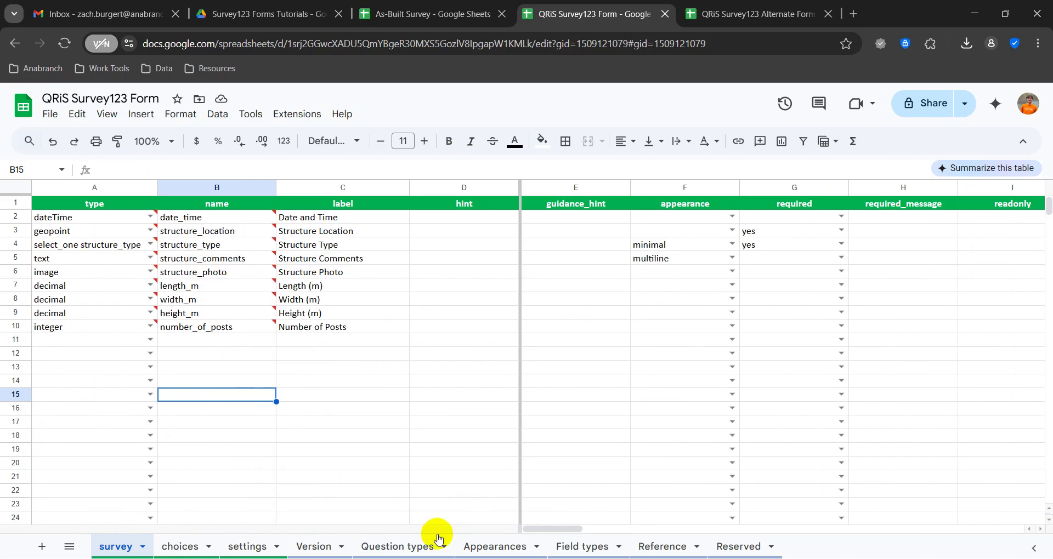
- Look up the select_one list_name description in the Question types sheet and return to the survey sheet
click(415, 548)
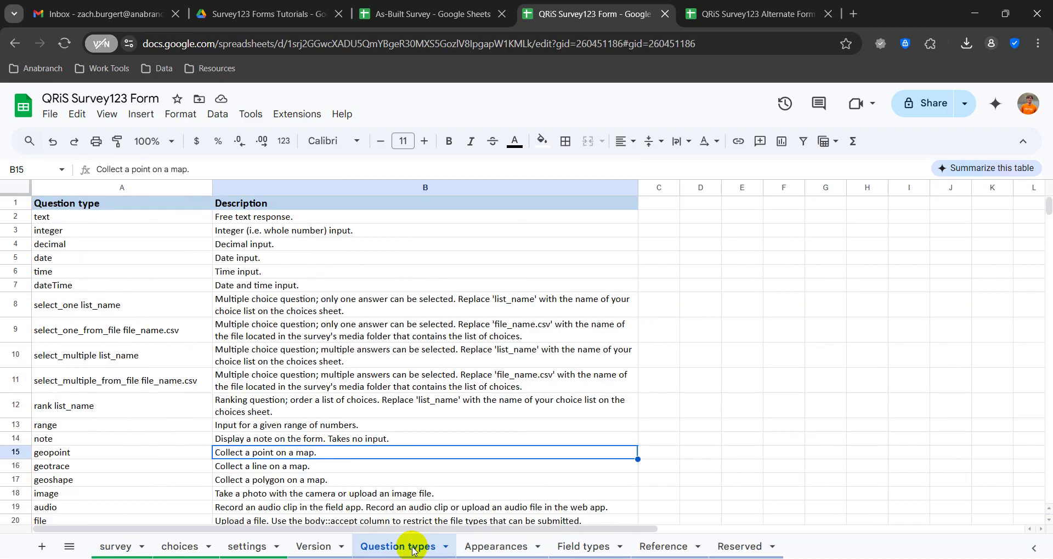
click(16, 305)
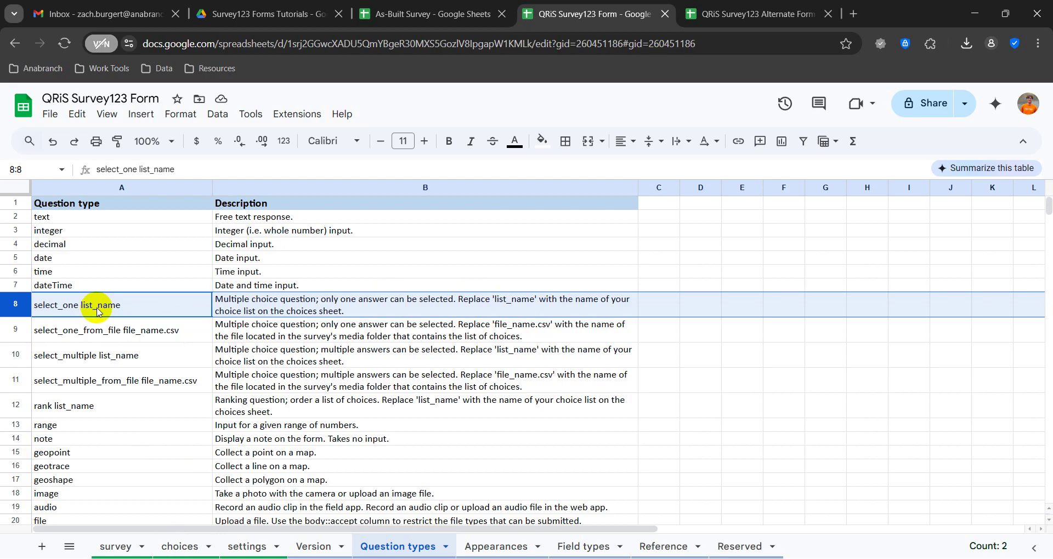
click(116, 546)
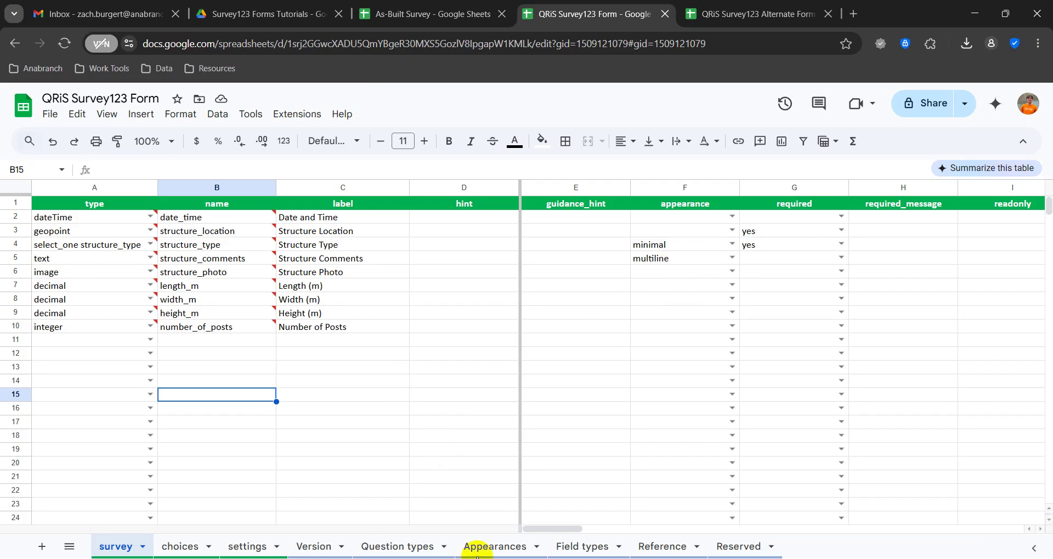
- Review the options in the Appearances sheet, recheck the survey sheet's questions and open the structure_type list in the choices sheet
click(490, 547)
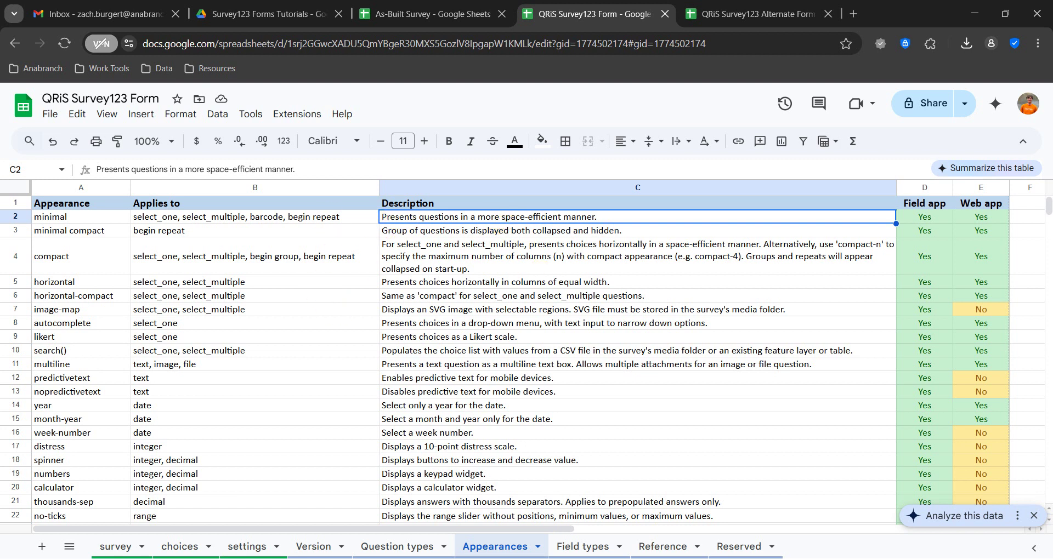
click(117, 548)
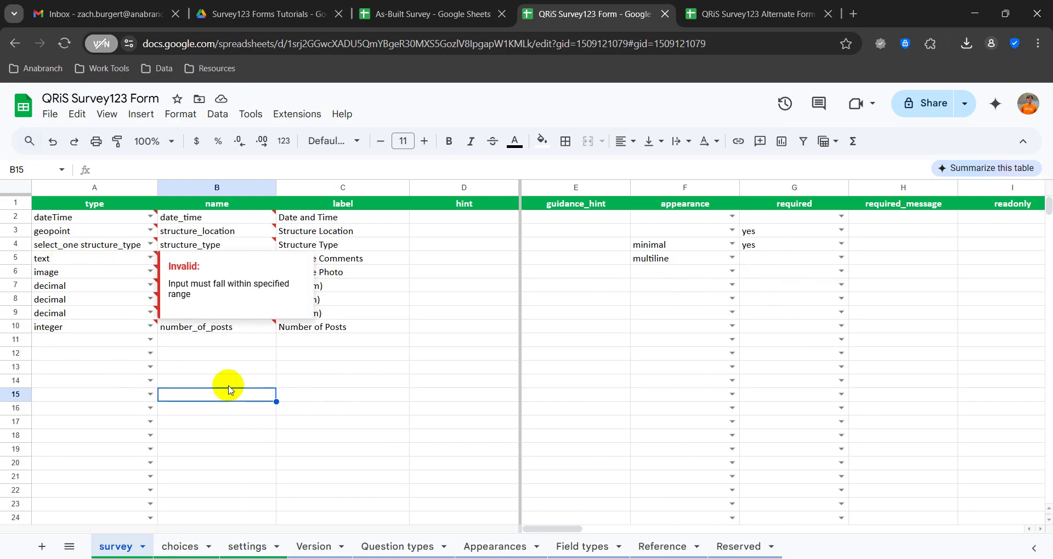
click(220, 368)
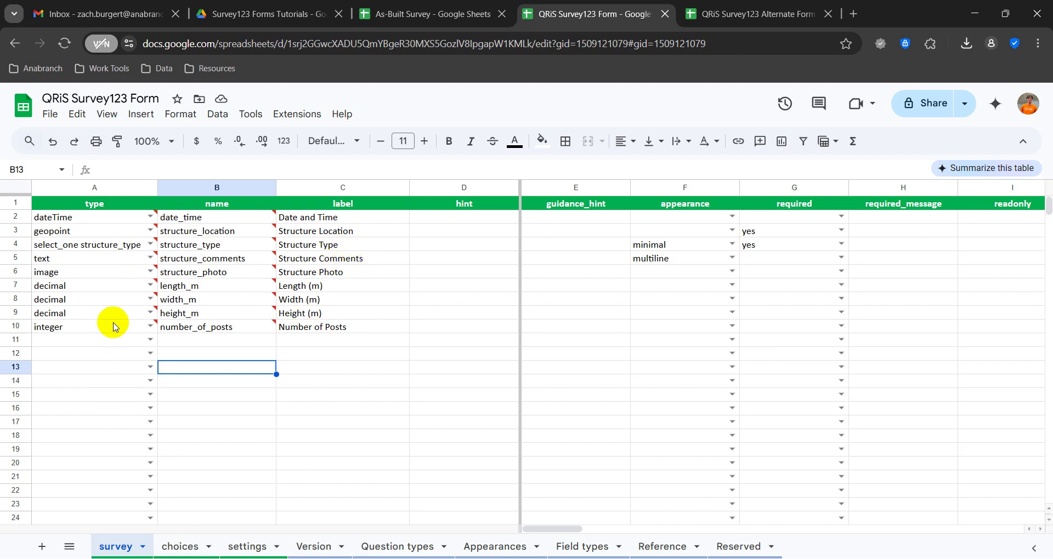
click(181, 547)
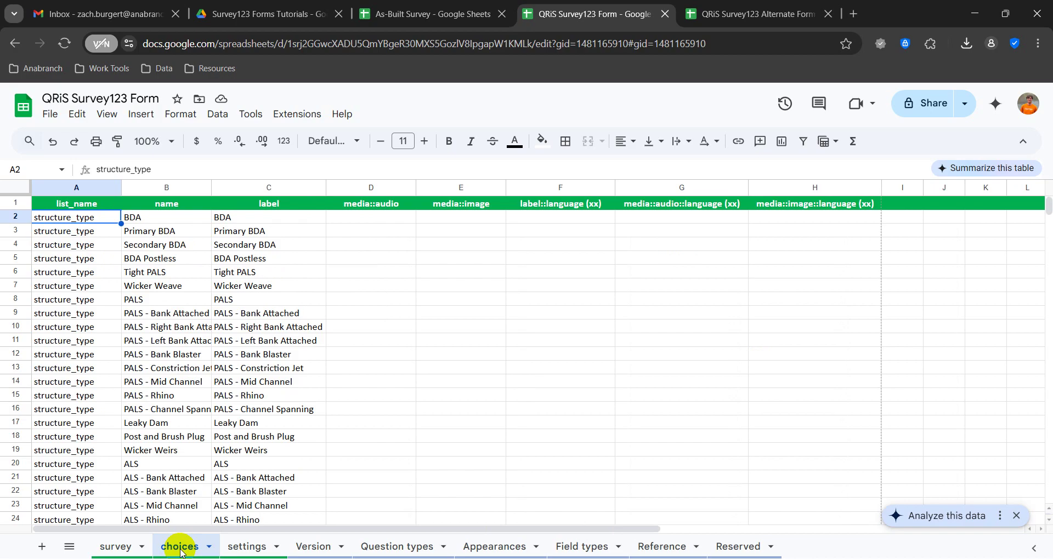
- Examine the structure_type options in the choices sheet, comparing the list_name, name and label entries of the BDA and Primary BDA rows
scroll(207, 313, down, 5)
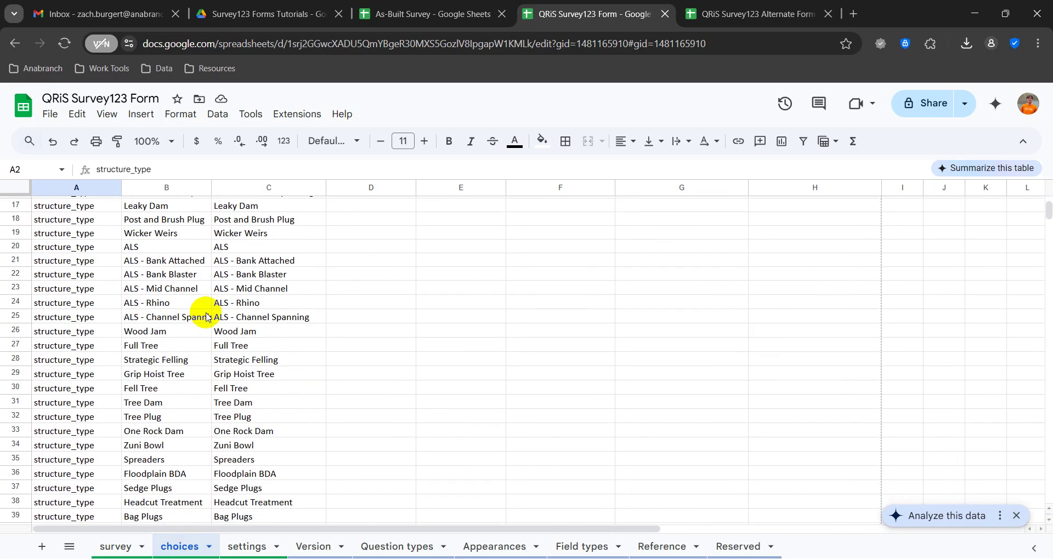
scroll(207, 317, down, 4)
scroll(208, 317, up, 9)
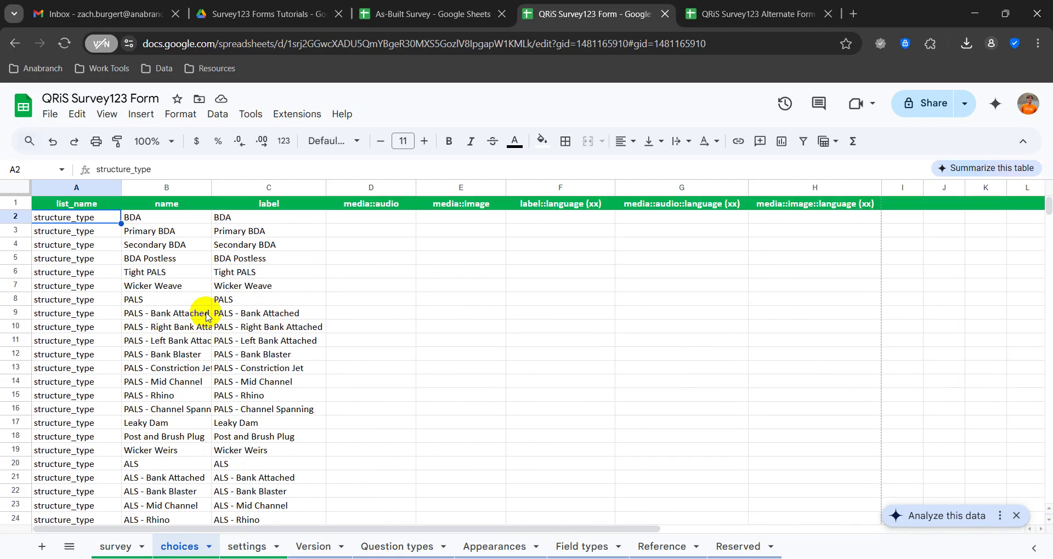
click(181, 217)
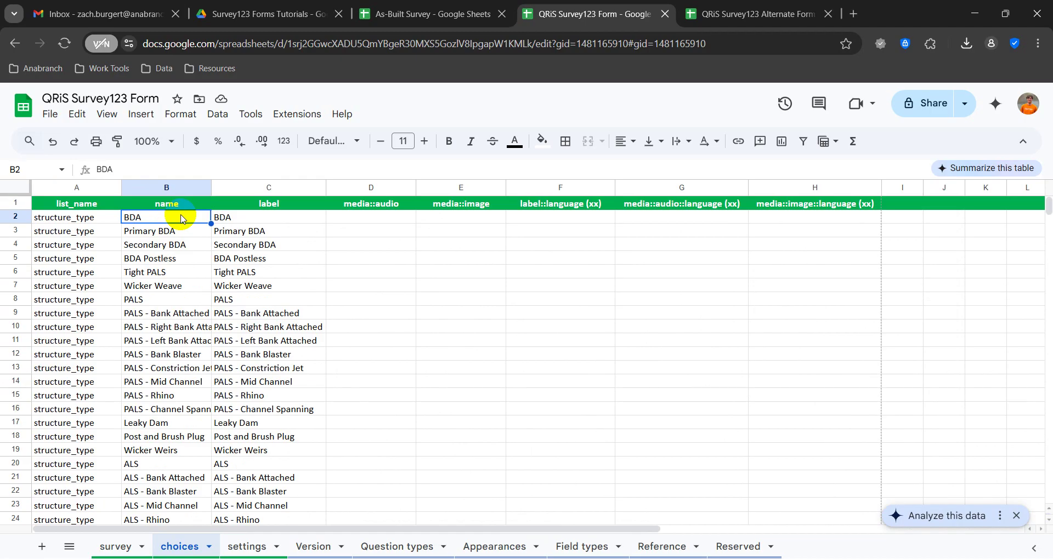
click(237, 219)
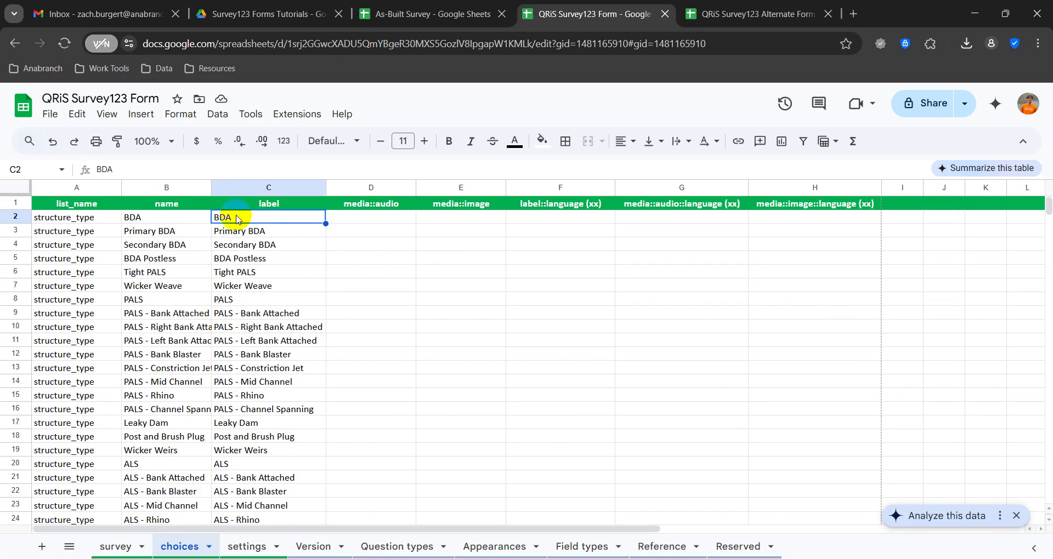
click(175, 220)
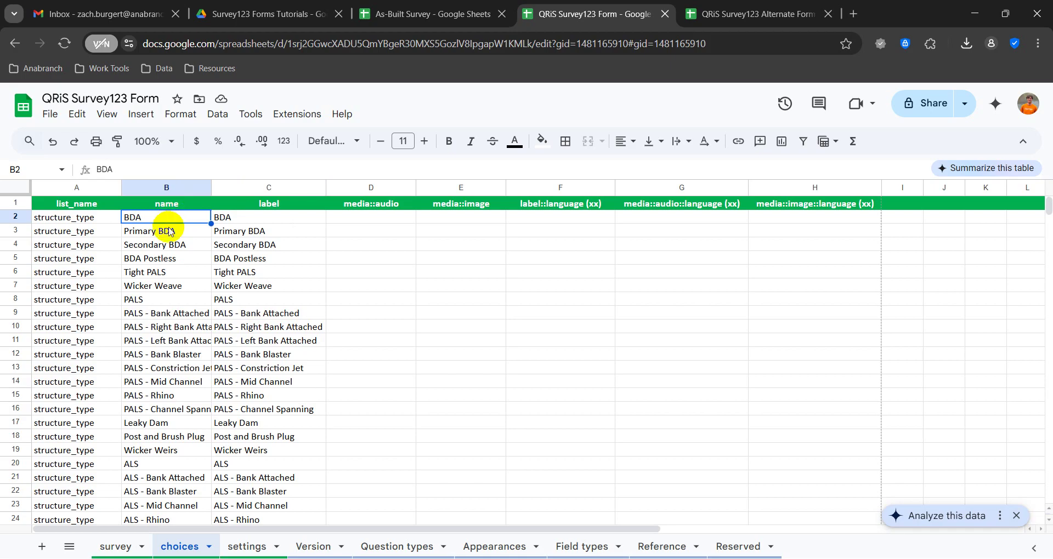
click(170, 232)
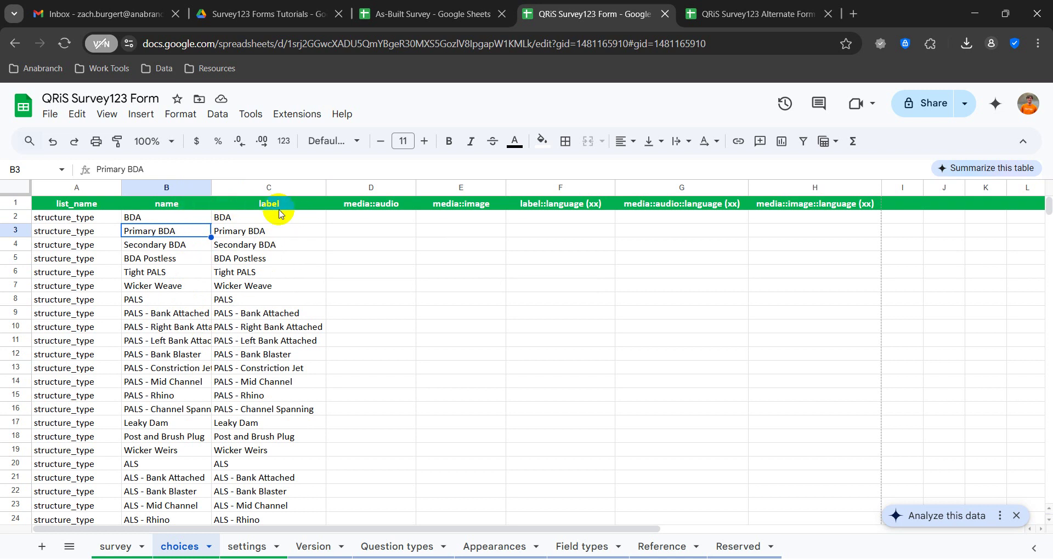
click(96, 219)
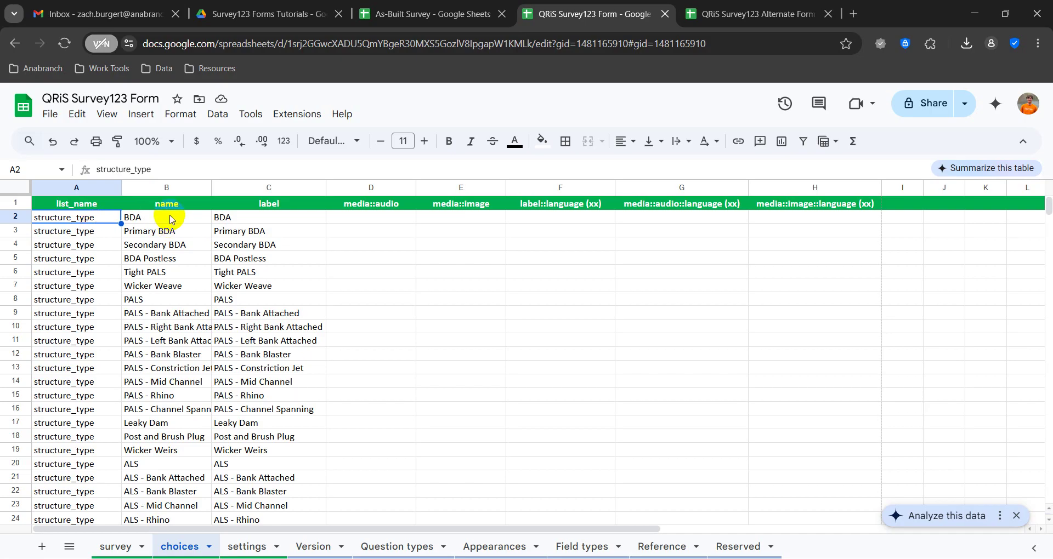
- Review the complete structure_type list down to Vanes and check the form_title in the settings sheet
scroll(106, 364, down, 8)
scroll(111, 387, up, 6)
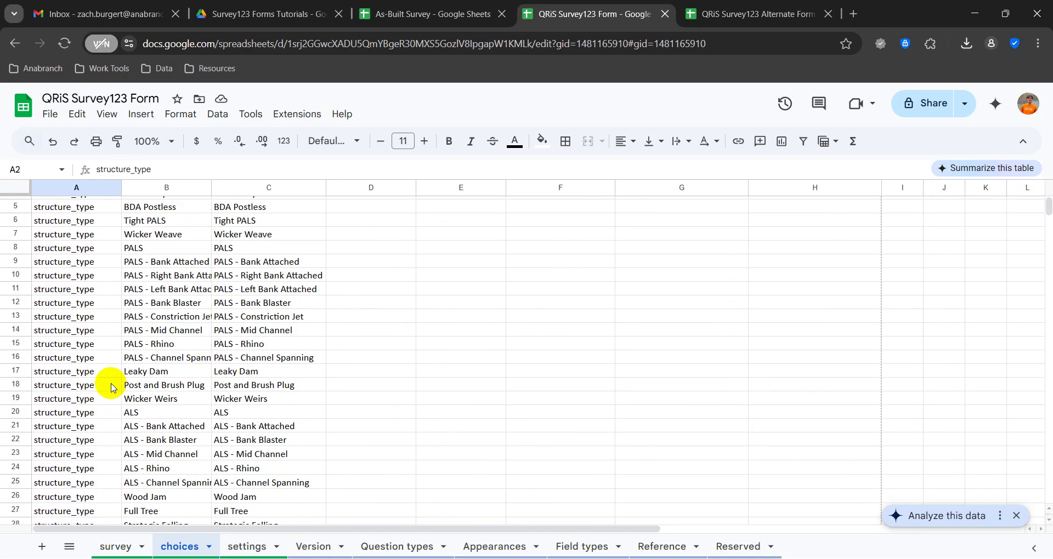
scroll(111, 387, up, 2)
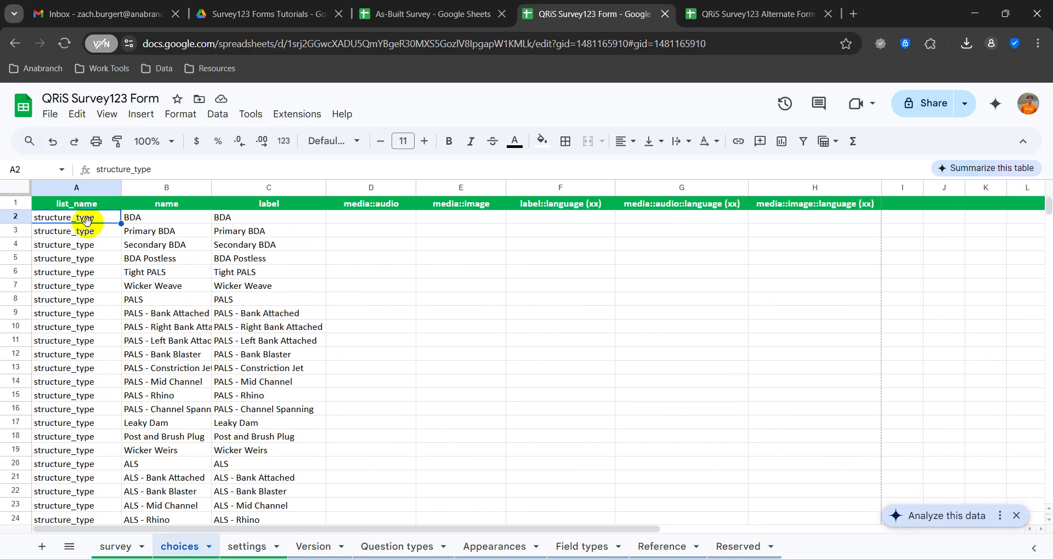
scroll(104, 263, down, 6)
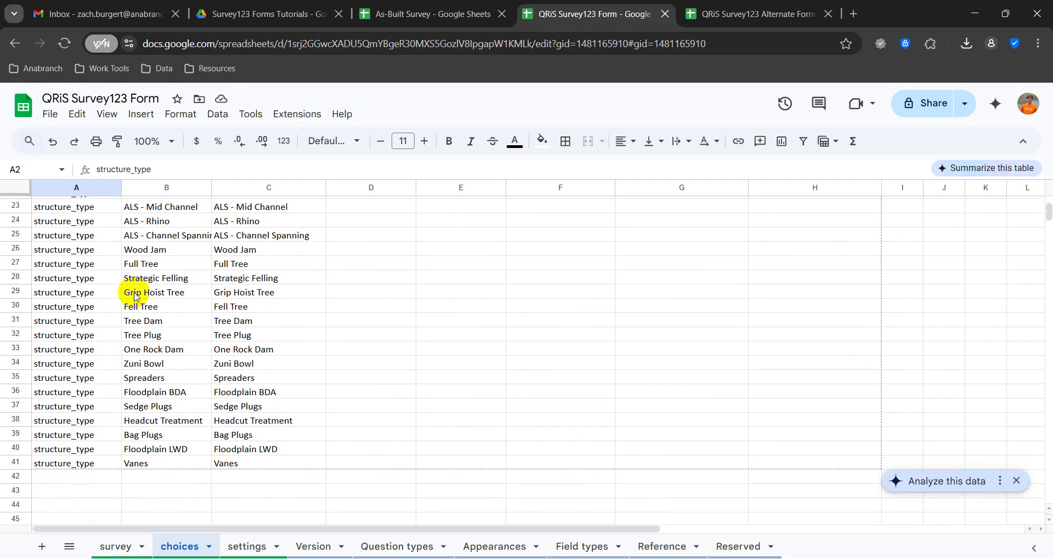
scroll(134, 296, up, 6)
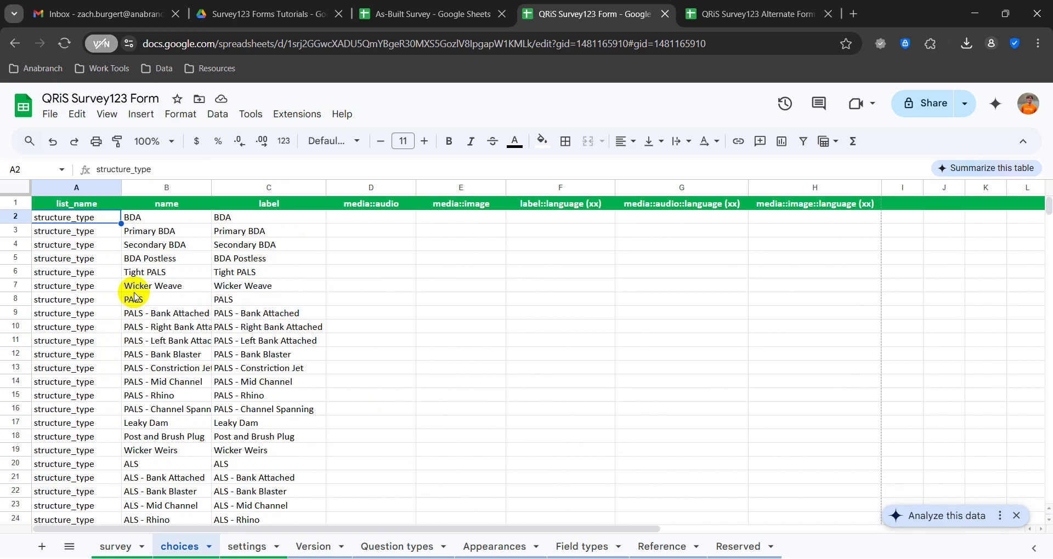
click(257, 551)
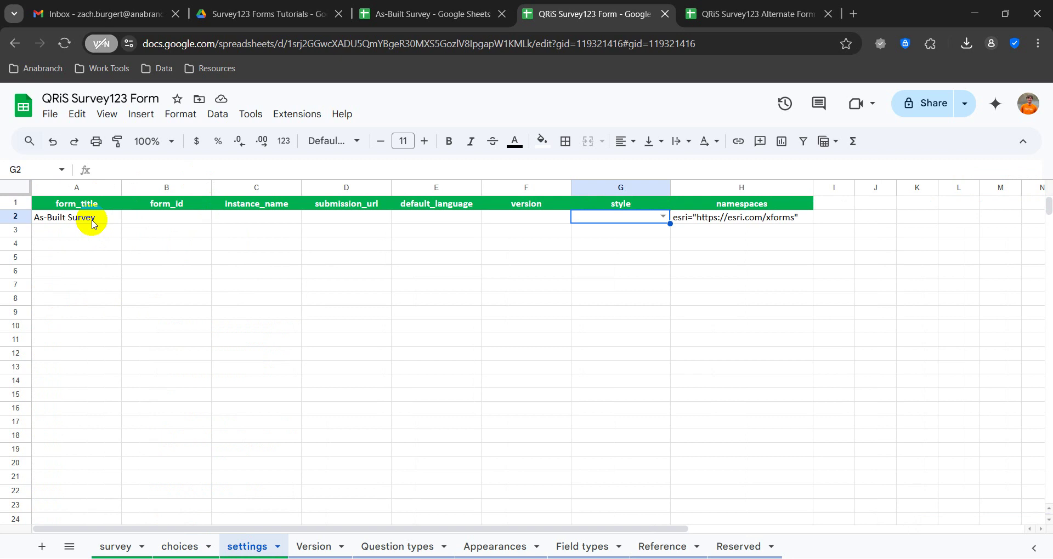
- Return to the survey sheet and download the QRiS Survey123 Form spreadsheet as a Microsoft Excel (.xlsx) file
click(115, 547)
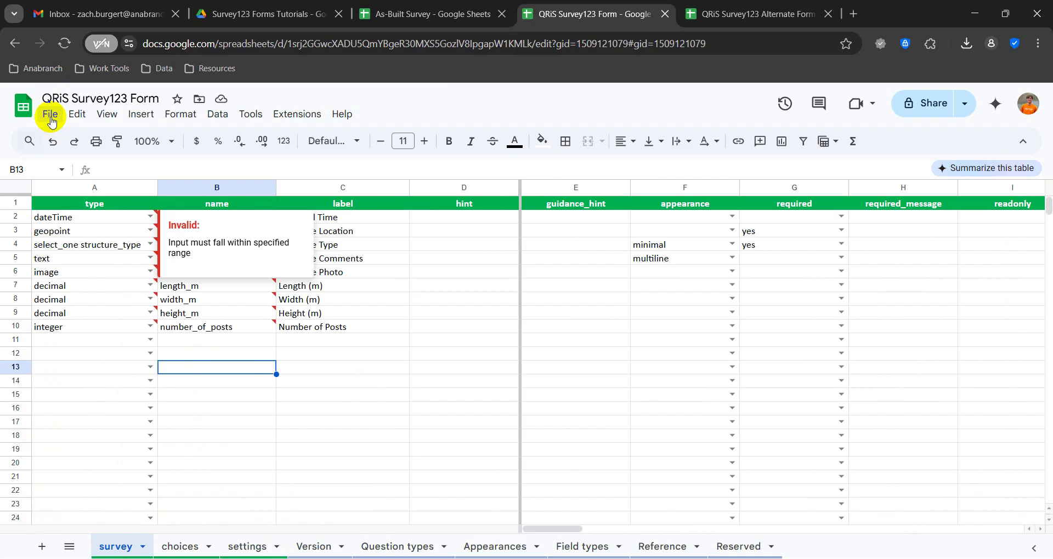
click(51, 116)
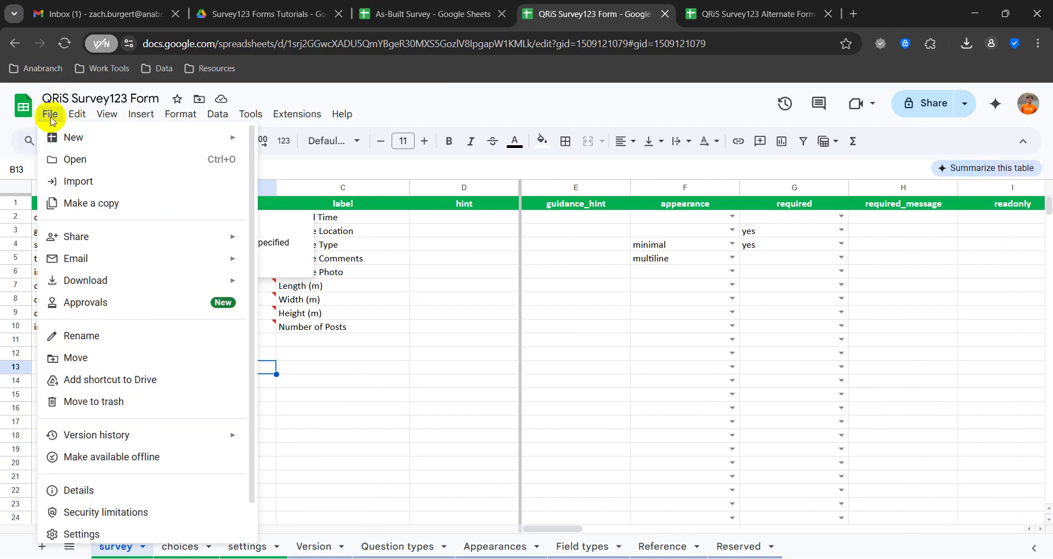
mouse_move(146, 282)
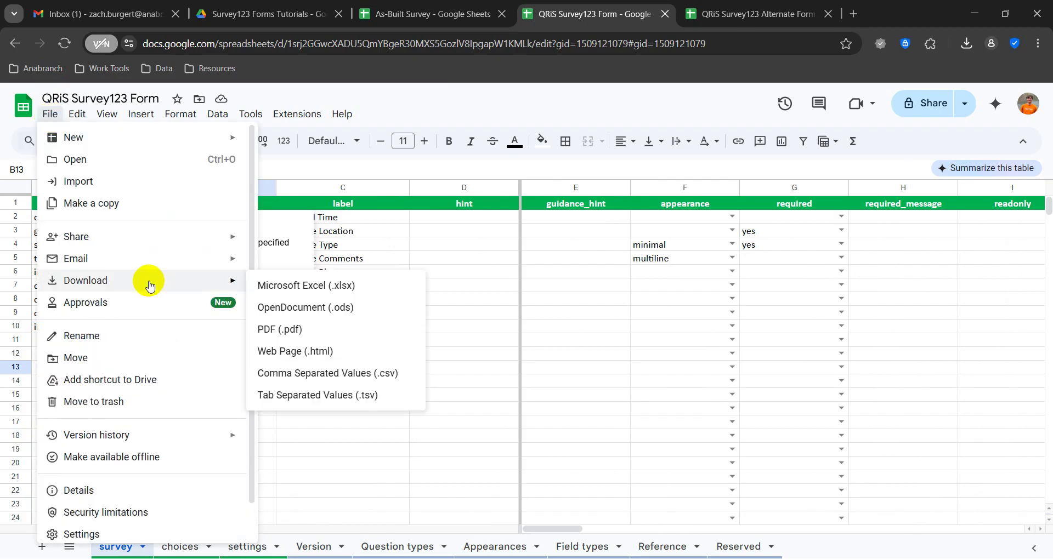
click(314, 285)
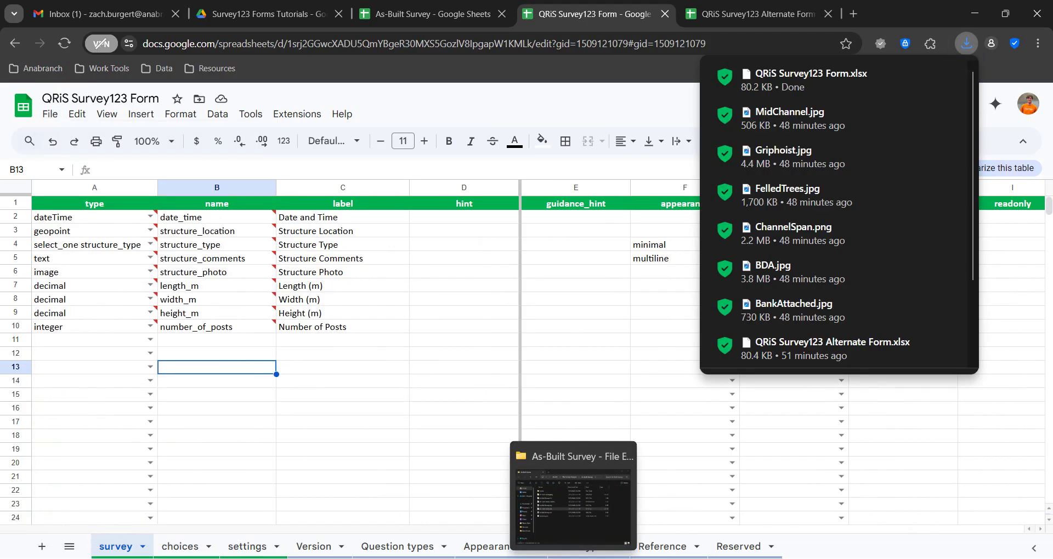
- Switch to File Explorer, open the Downloads folder in a second window and arrange it beside the As-Built Survey folder
click(573, 558)
right_click(574, 557)
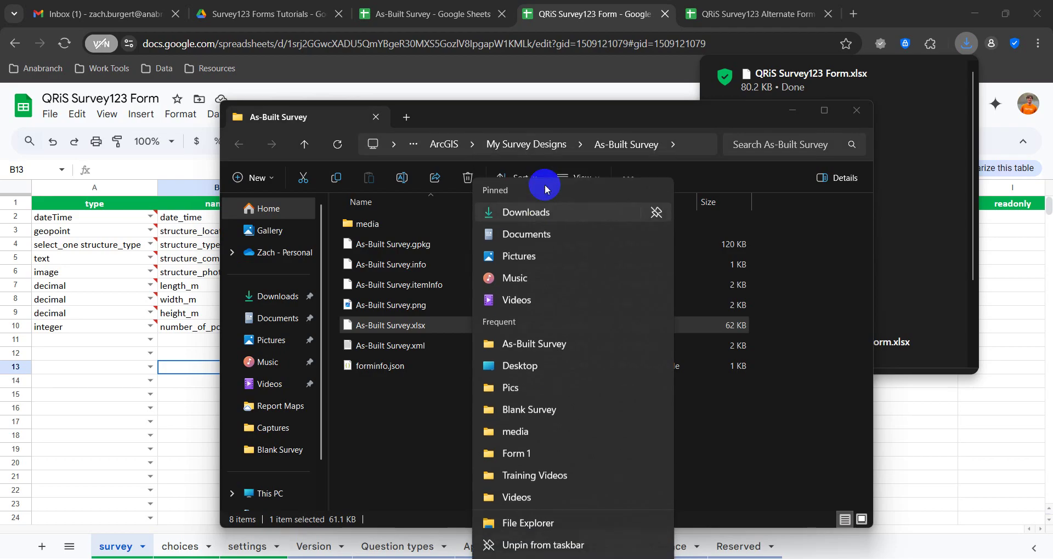
click(545, 190)
drag(522, 141, 124, 121)
drag(595, 117, 806, 137)
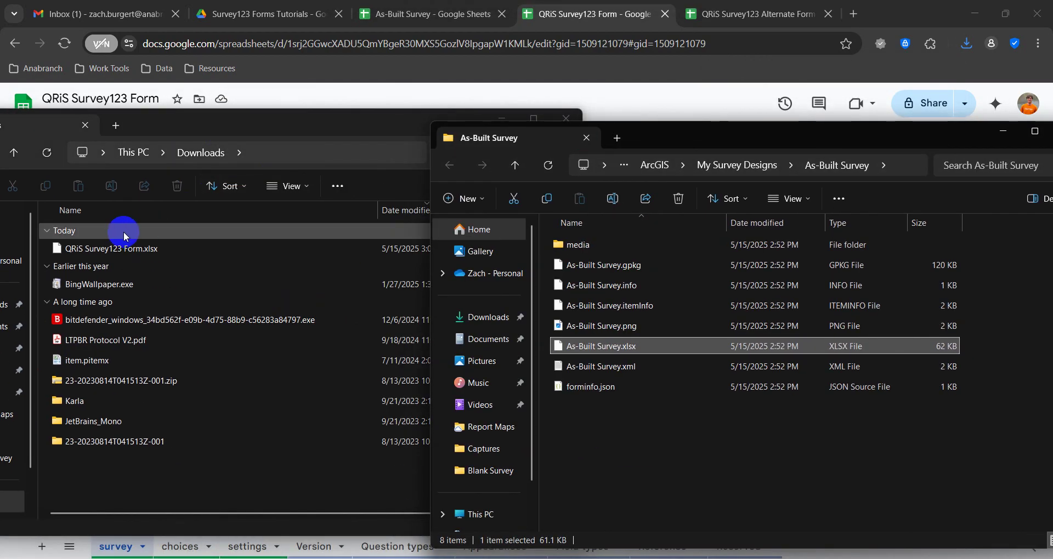
- Rename the downloaded QRiS Survey123 Form.xlsx file as As-Built Survey.xlsx
click(99, 248)
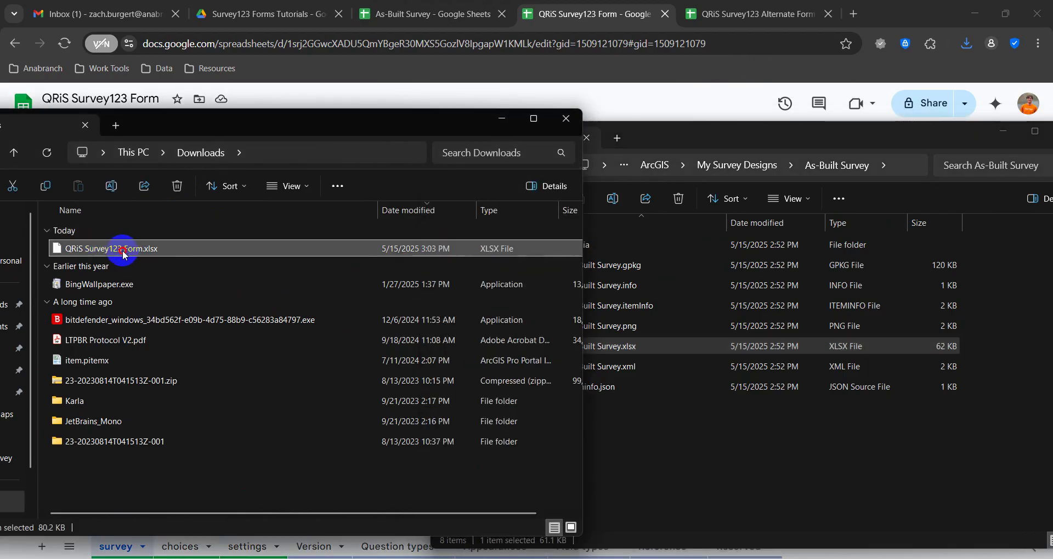
click(123, 250)
text(As-)
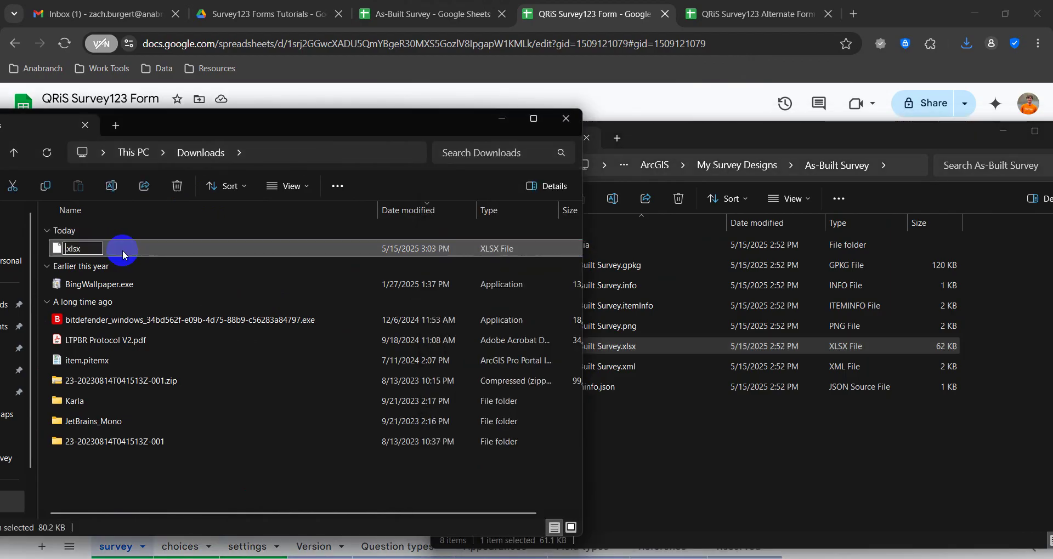
text(Built Surve)
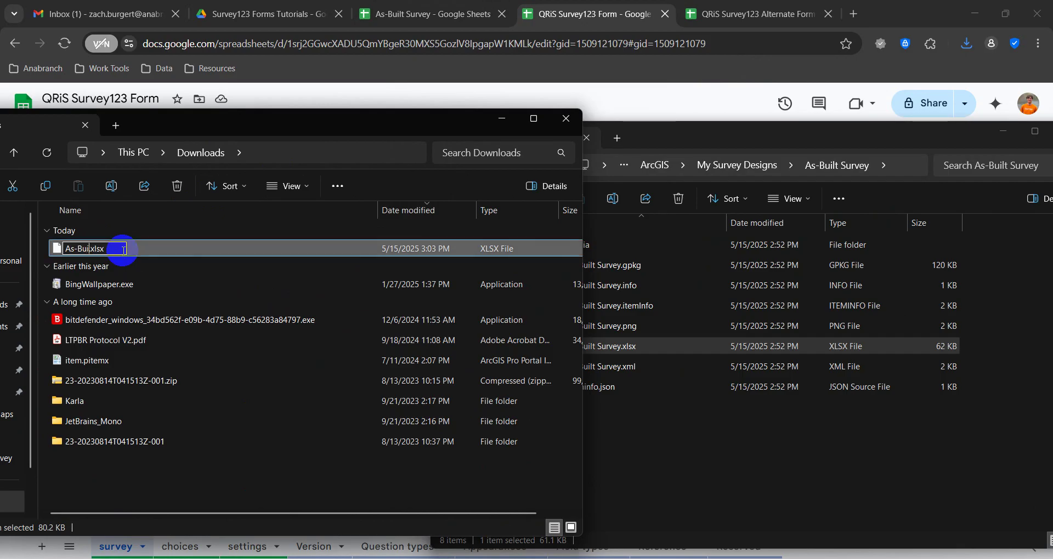
text(y)
key(Return)
- Move the renamed As-Built Survey.xlsx from Downloads into the As-Built Survey folder, replacing the existing file of that name
click(719, 470)
click(610, 344)
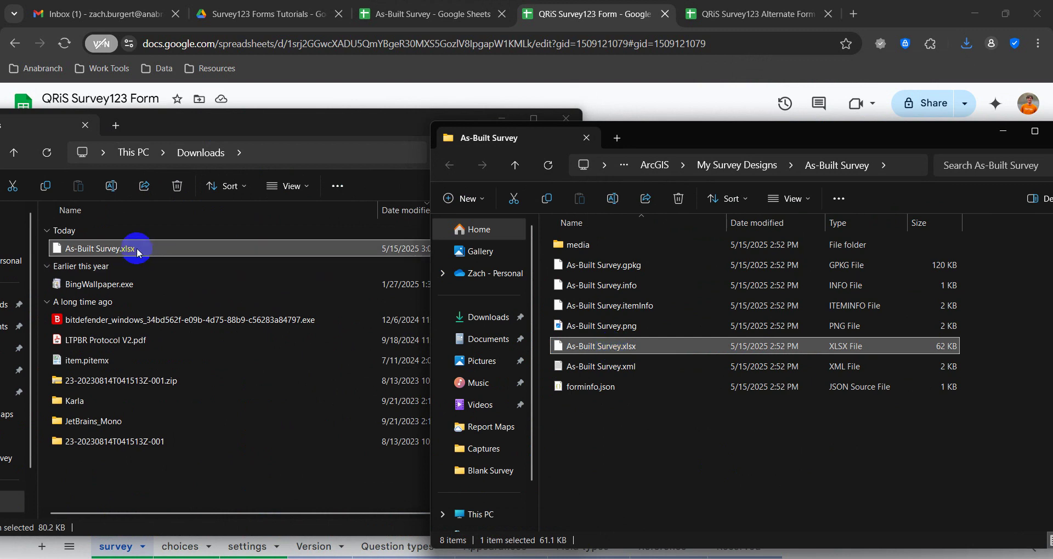
click(138, 253)
drag(138, 252, 699, 433)
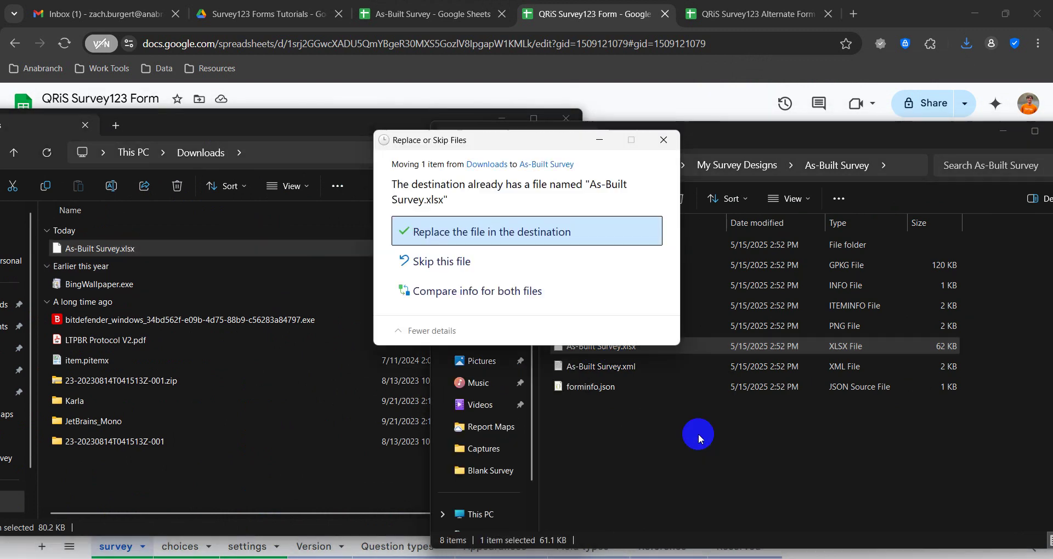
click(557, 230)
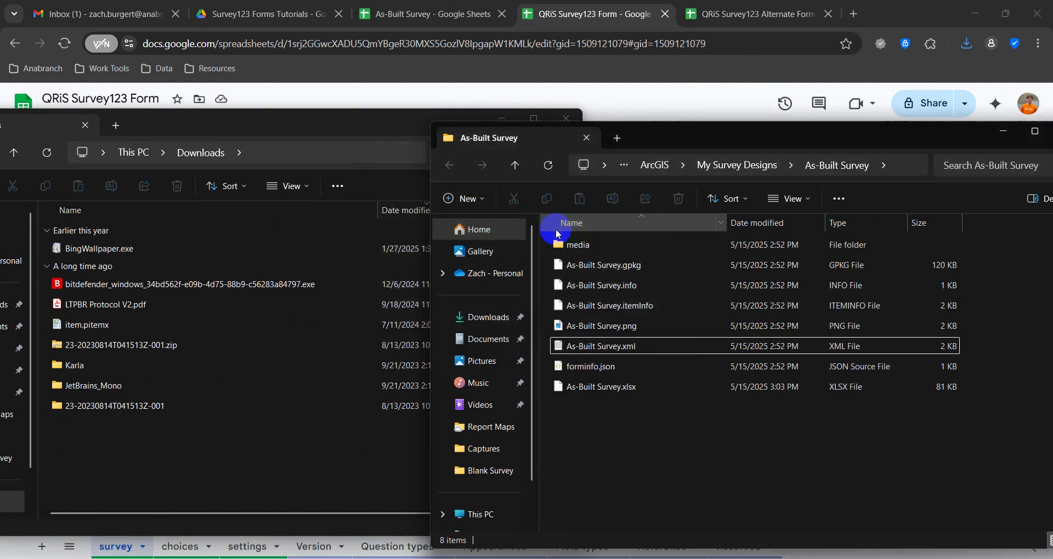
- Switch to ArcGIS Survey123 Connect and examine the Structure Type options in the As-Built Survey form preview, collapsing the list when done
click(501, 117)
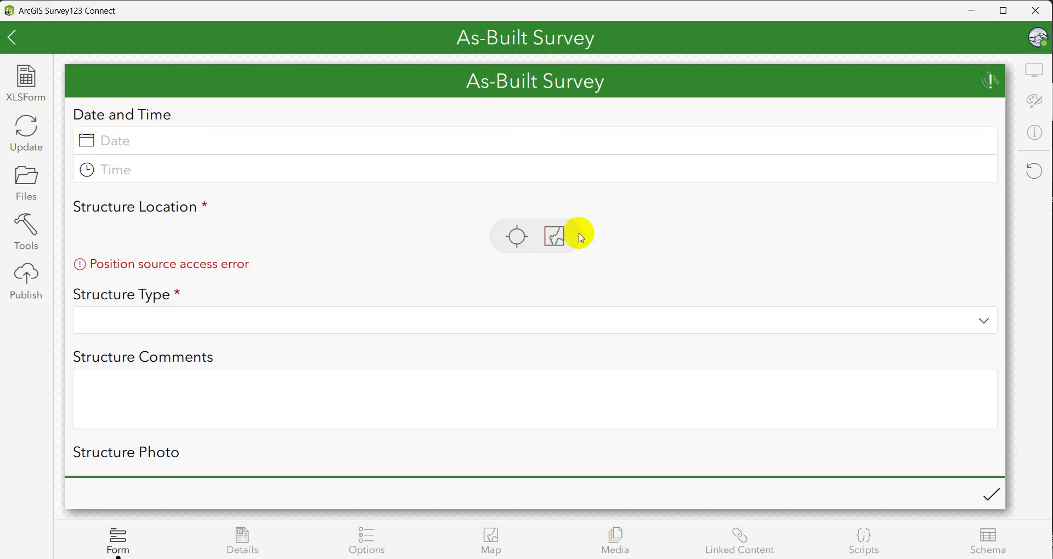
click(229, 320)
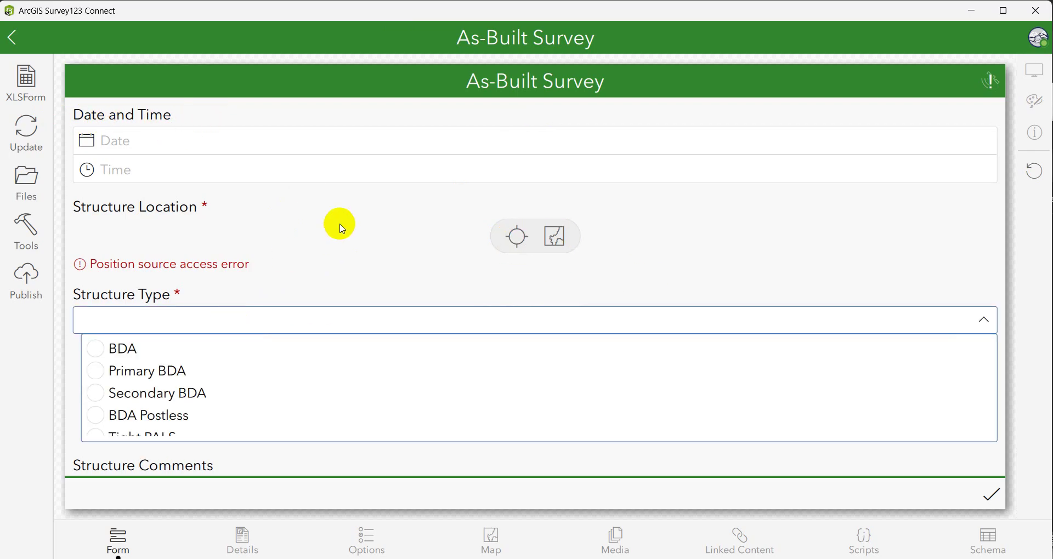
scroll(340, 225, down, 5)
scroll(340, 225, up, 5)
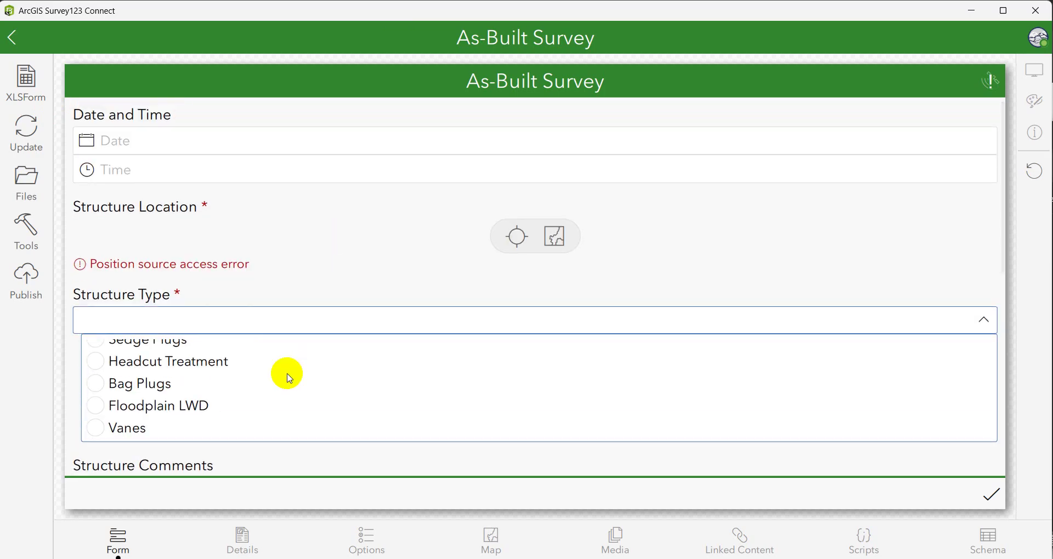
scroll(290, 378, up, 10)
scroll(290, 378, down, 5)
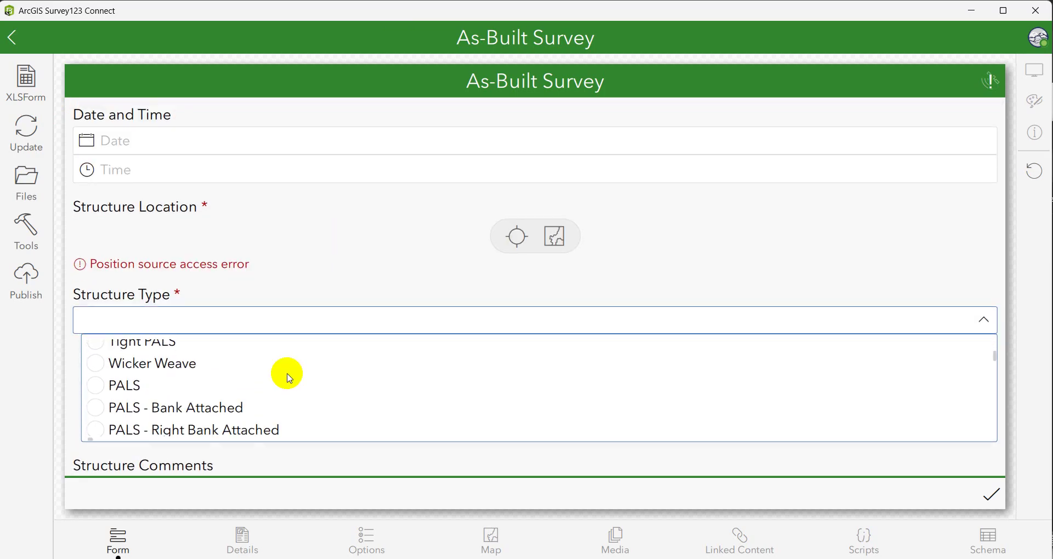
scroll(289, 378, down, 5)
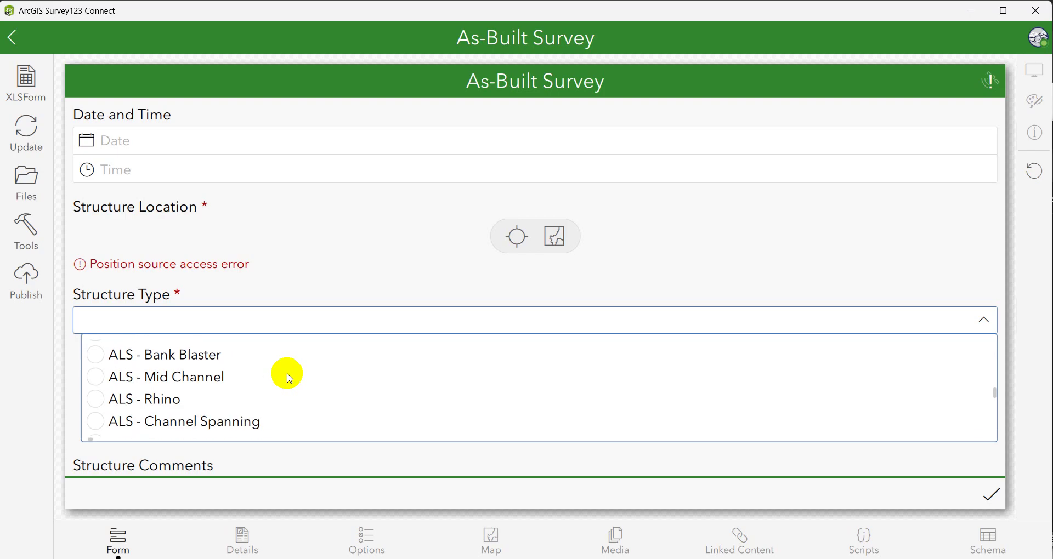
scroll(289, 378, down, 8)
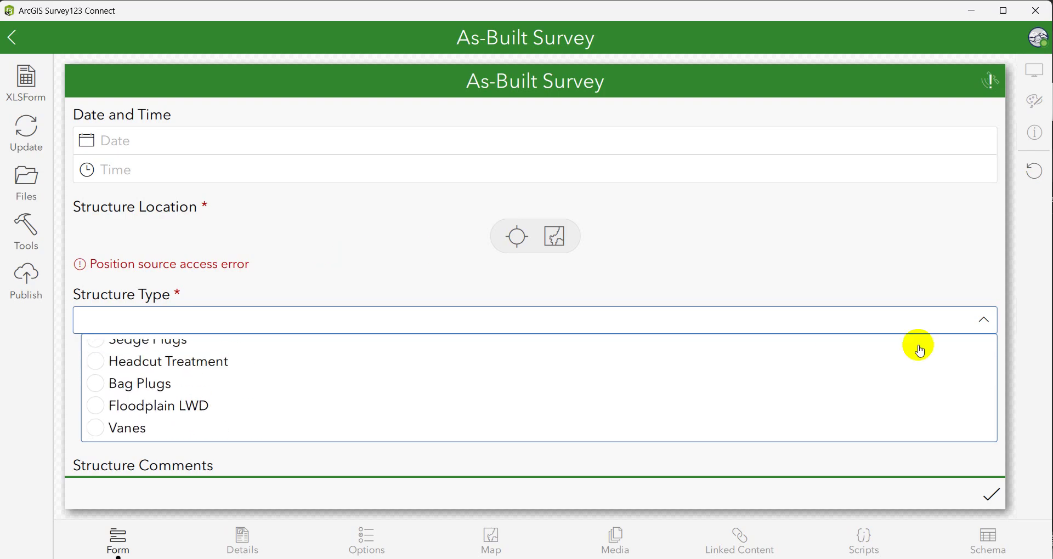
click(981, 321)
- Check the remaining questions in the form preview, from Structure Comments and Structure Photo to Number of Posts
scroll(366, 416, down, 5)
scroll(366, 416, up, 5)
scroll(365, 415, down, 1)
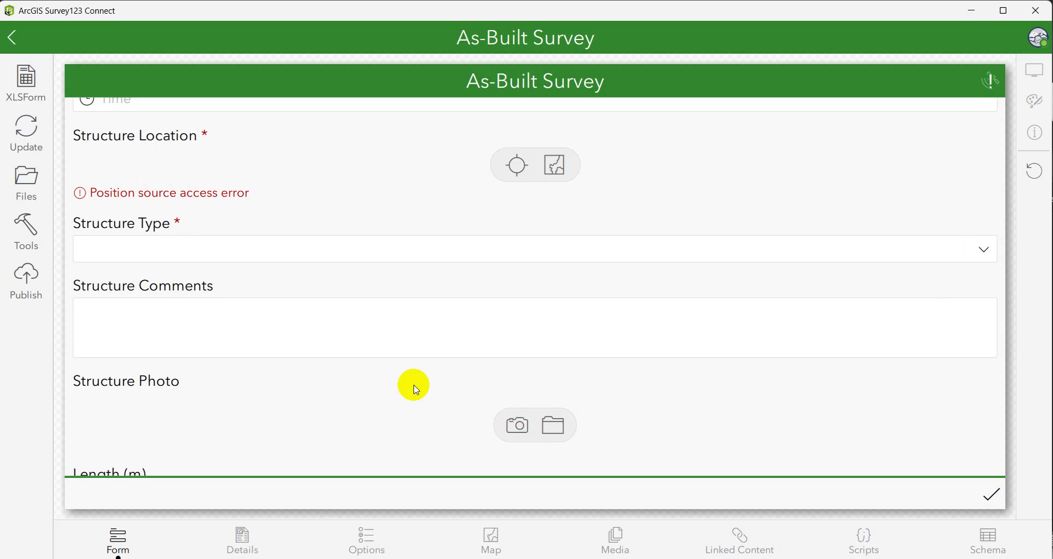
scroll(353, 369, down, 5)
scroll(487, 273, up, 2)
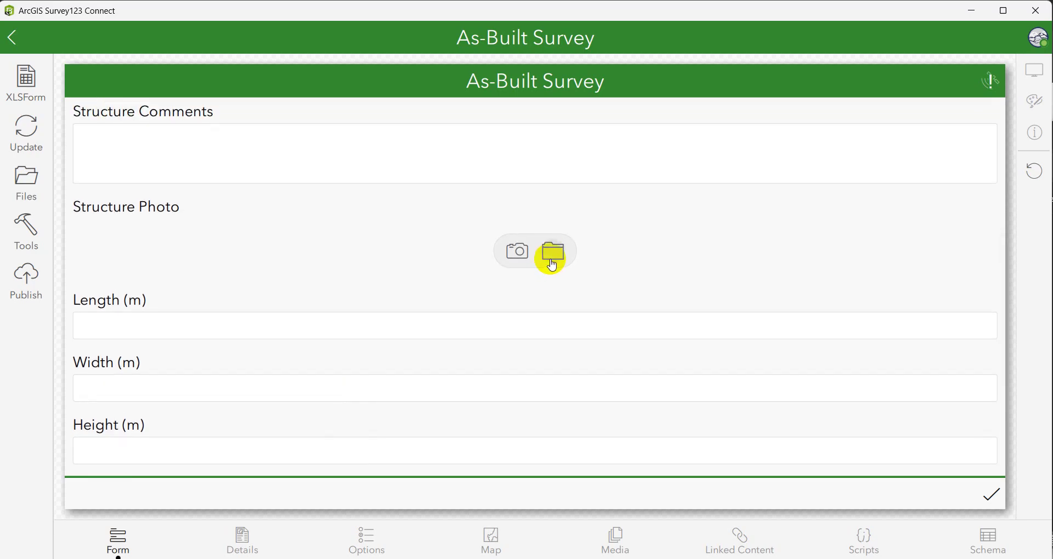
scroll(265, 264, down, 2)
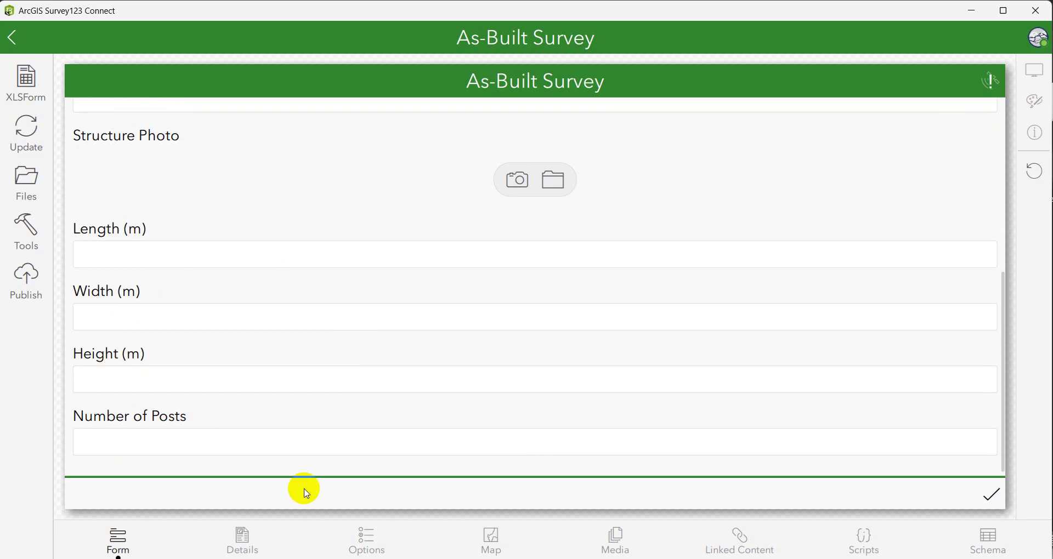
- Review the survey's details and options, and set the image size on the longest edge to 1920 pixels
click(255, 546)
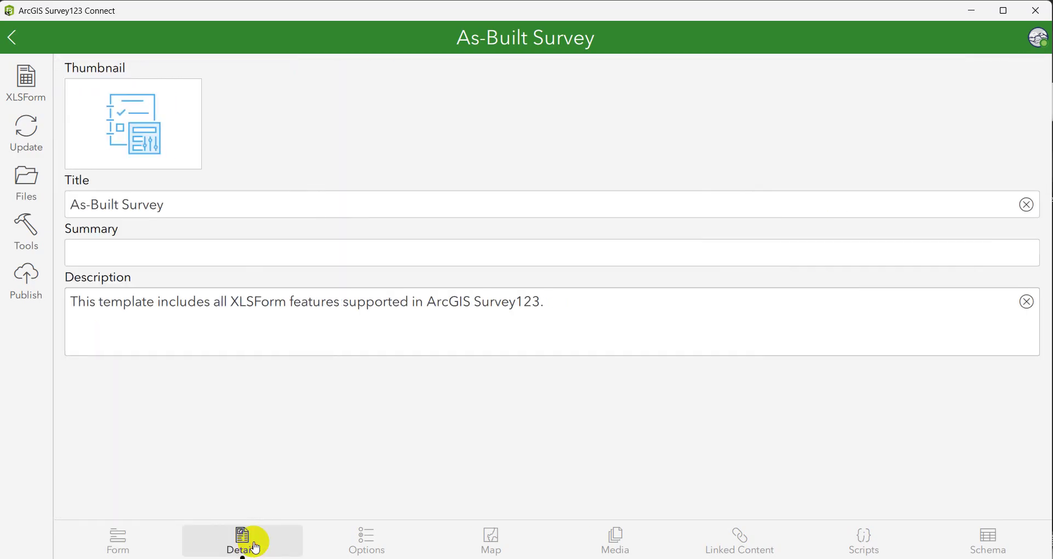
click(371, 545)
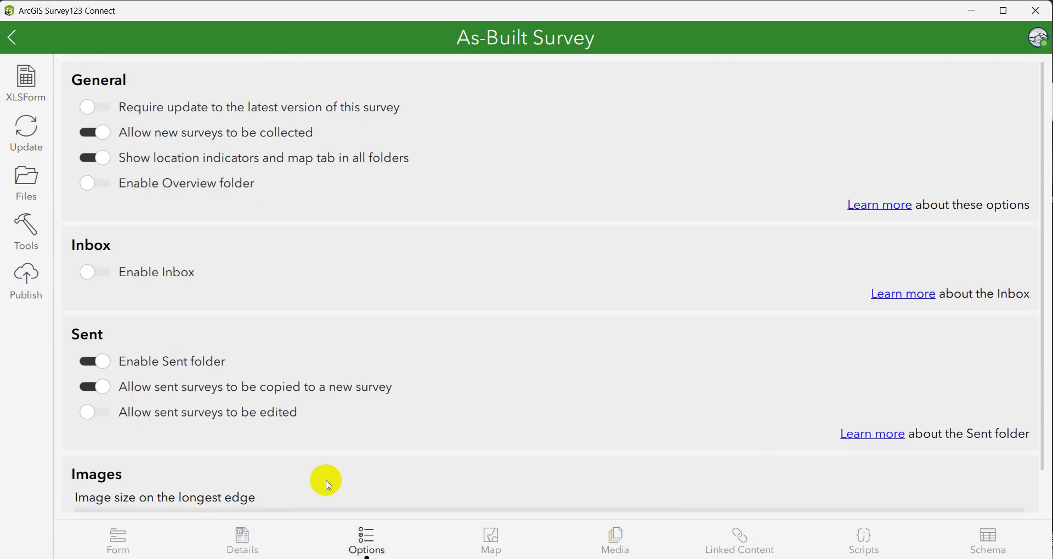
scroll(327, 485, down, 3)
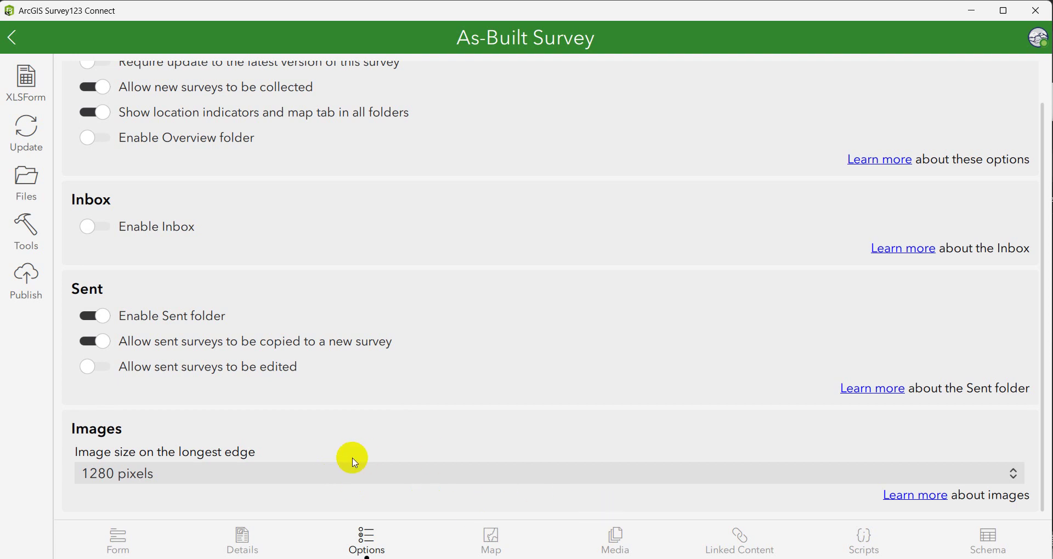
click(212, 472)
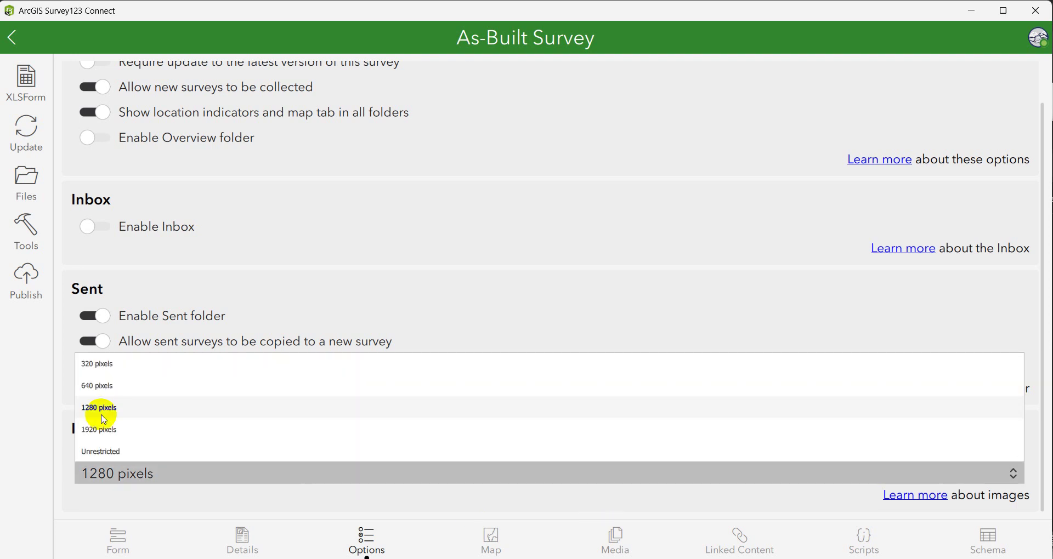
click(140, 429)
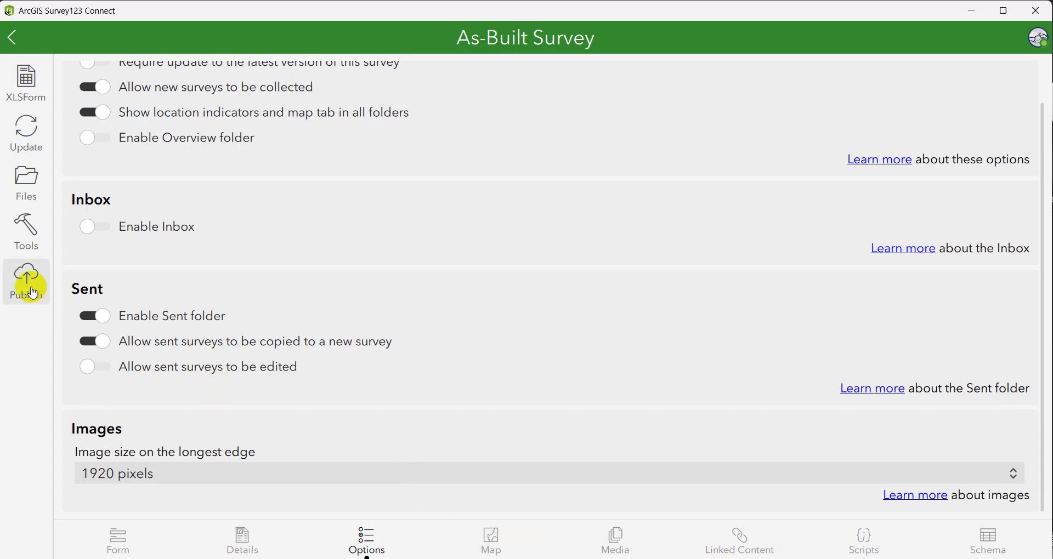
- Return to the form preview, publish the As-Built Survey, and close the publishing report
click(121, 540)
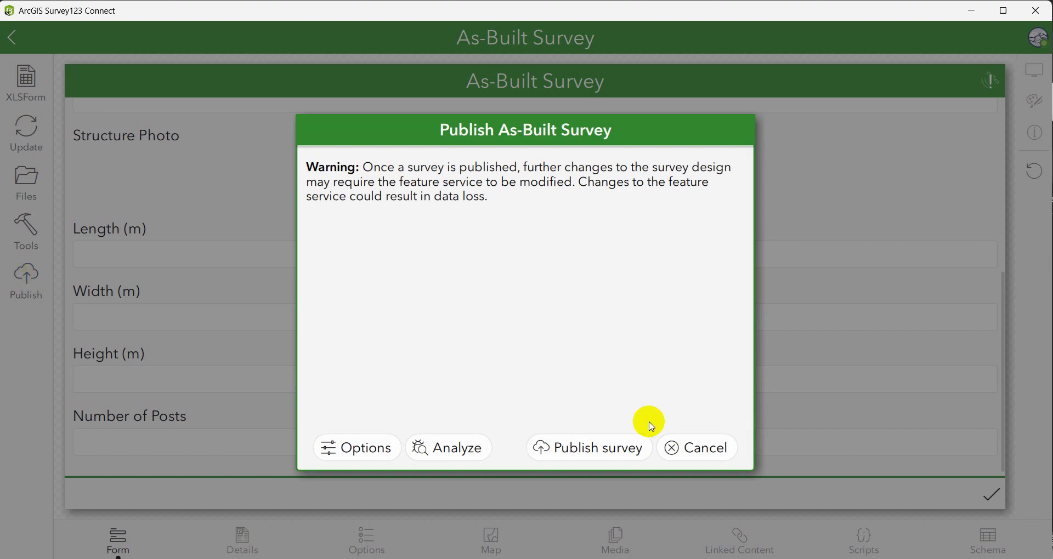
click(582, 452)
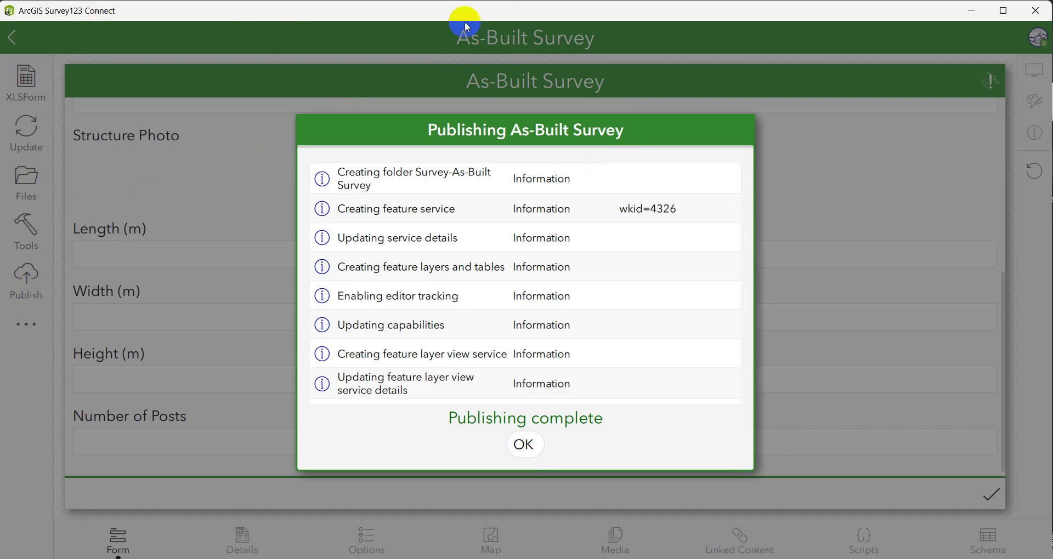
click(522, 447)
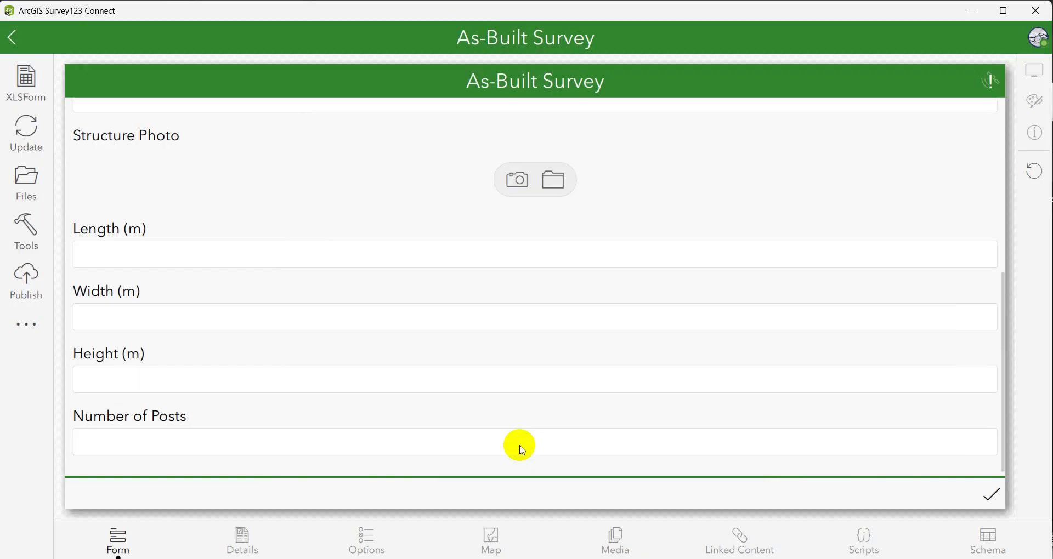
- Look through the published form's preview from Date and Time to Number of Posts and back
scroll(446, 155, up, 5)
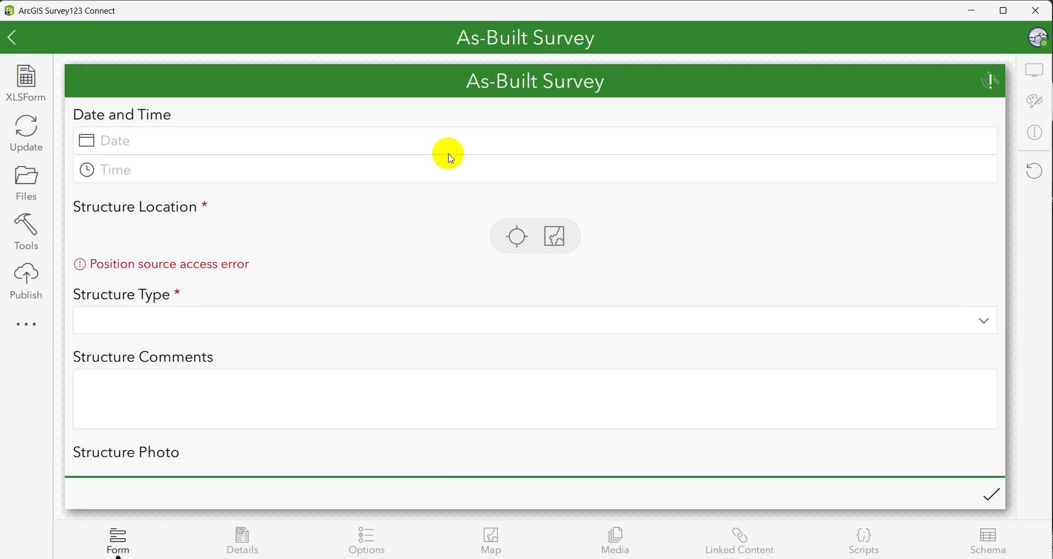
scroll(422, 248, down, 5)
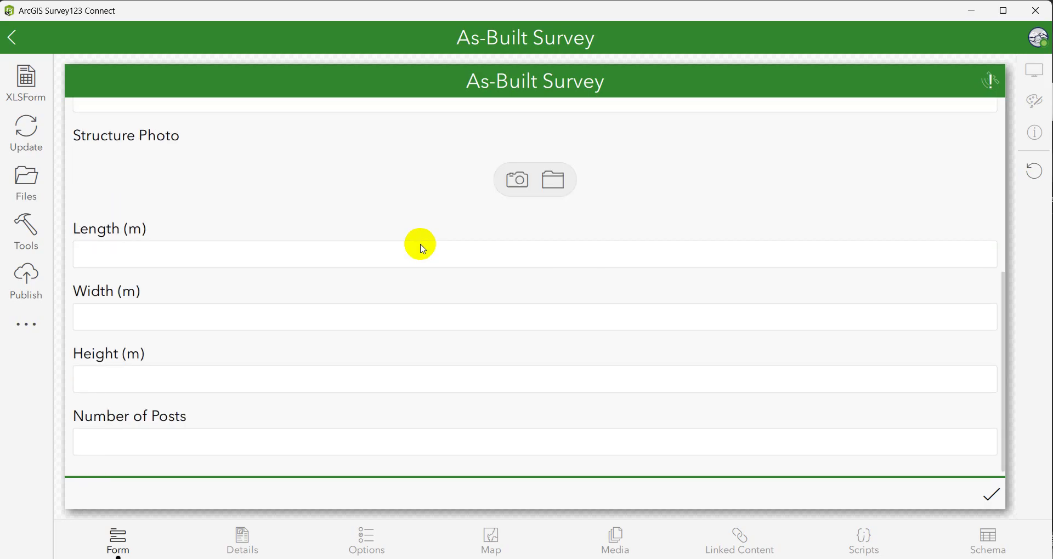
scroll(422, 248, up, 5)
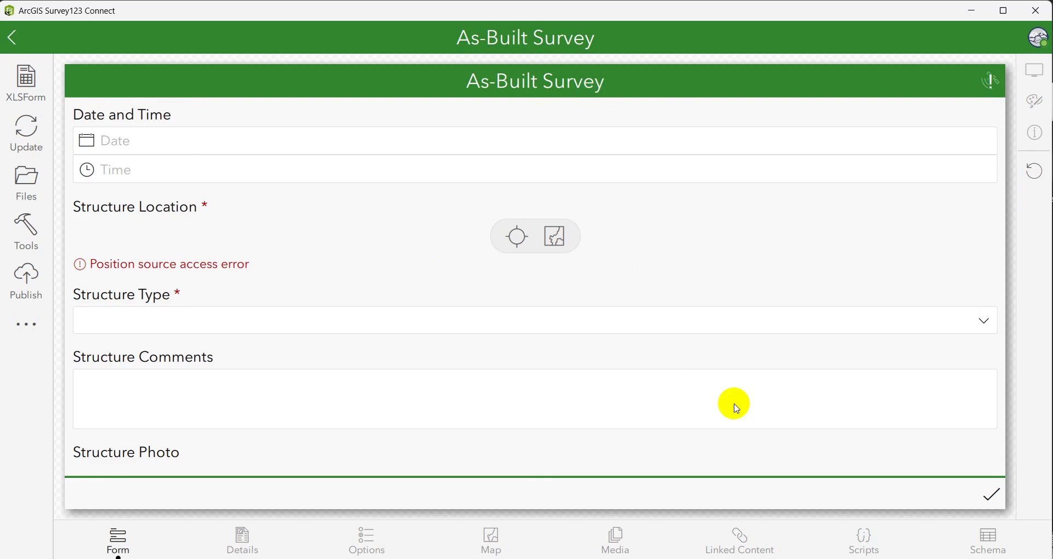
- Switch to the browser and examine the select_one structure_type question on the survey sheet of QRiS Survey123 Form
click(729, 557)
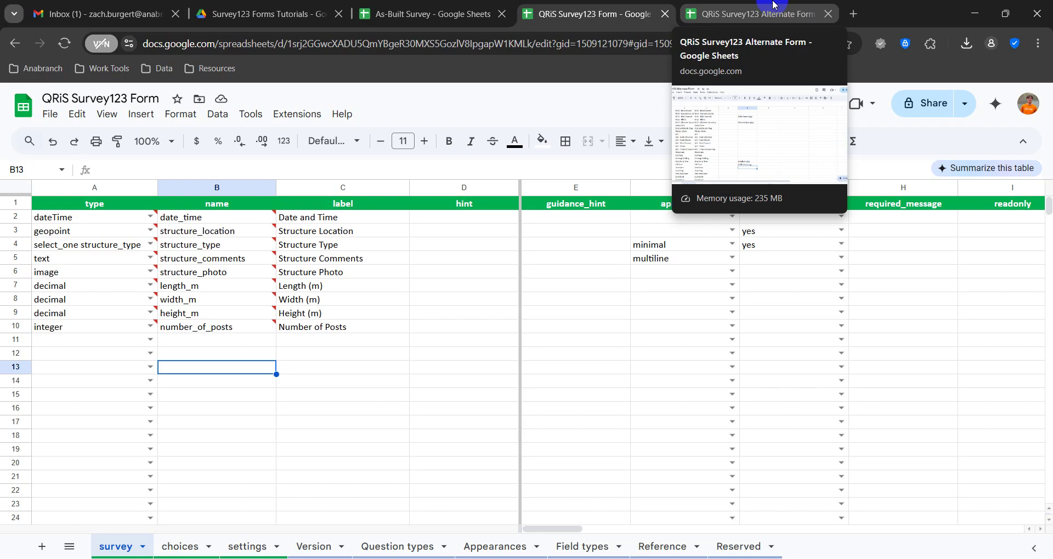
click(85, 245)
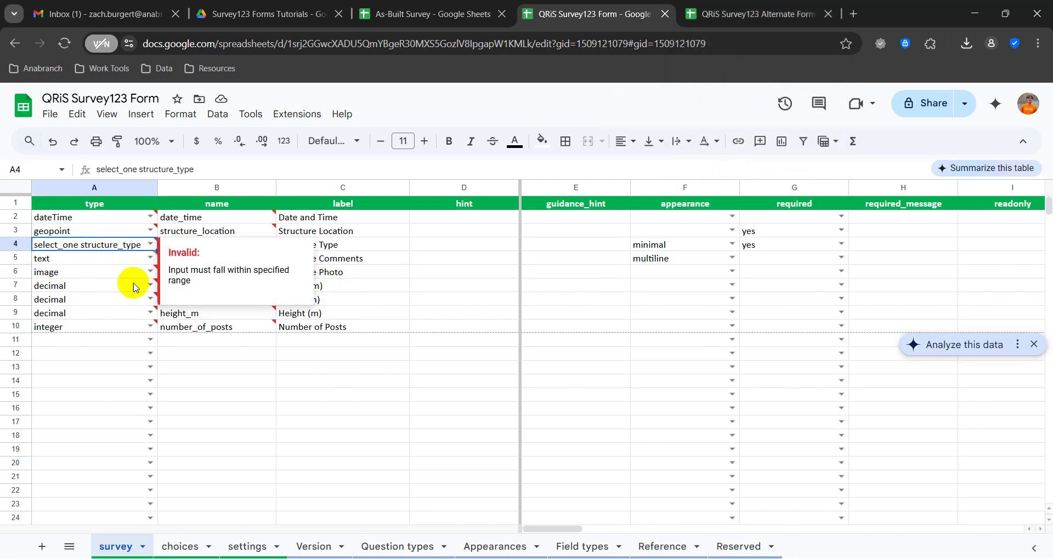
click(217, 357)
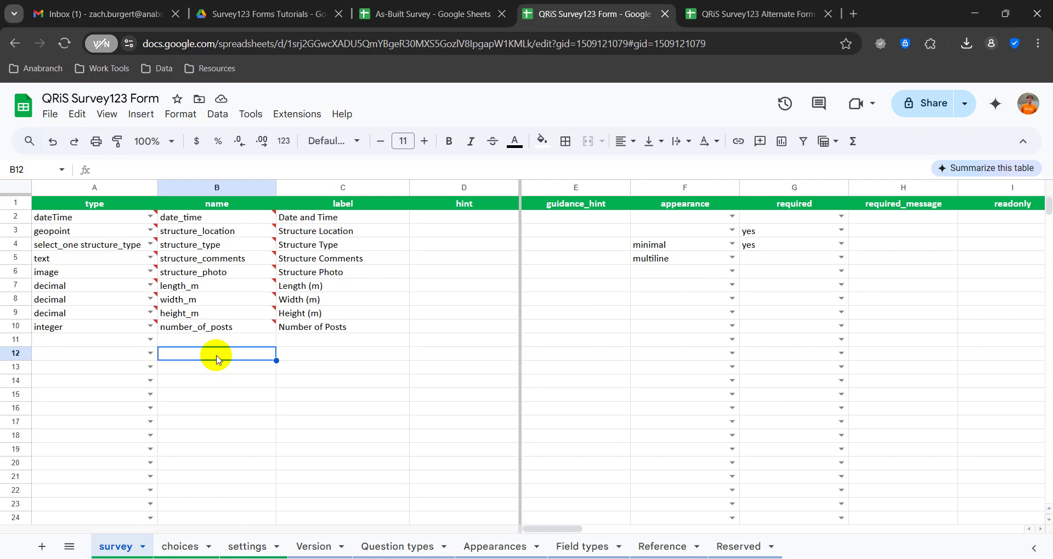
- Examine the survey sheet of QRiS Survey123 Alternate Form, checking the type, name, appearance and required entries of the BDA, PALS, ALS and Other questions
click(735, 13)
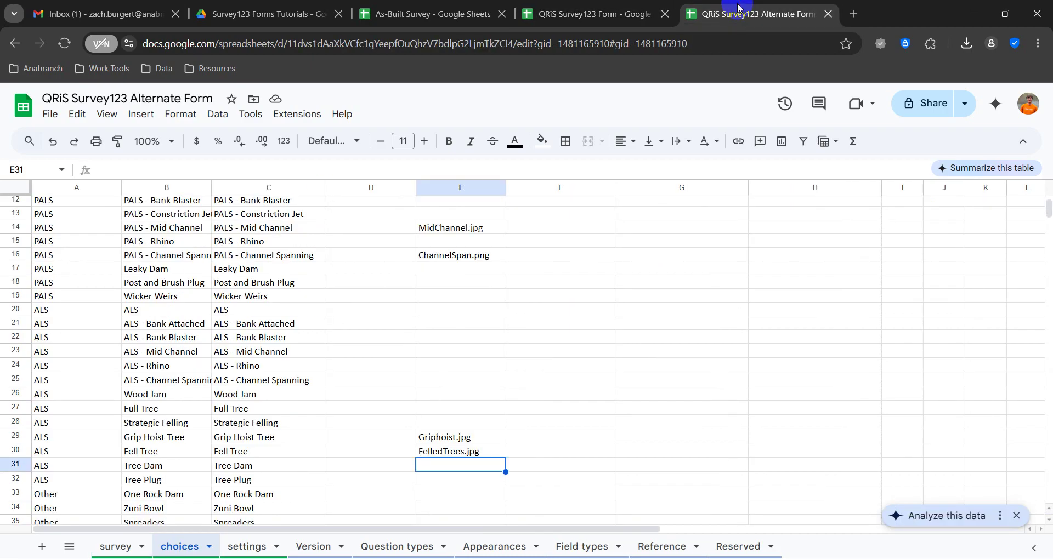
scroll(292, 339, up, 4)
click(115, 547)
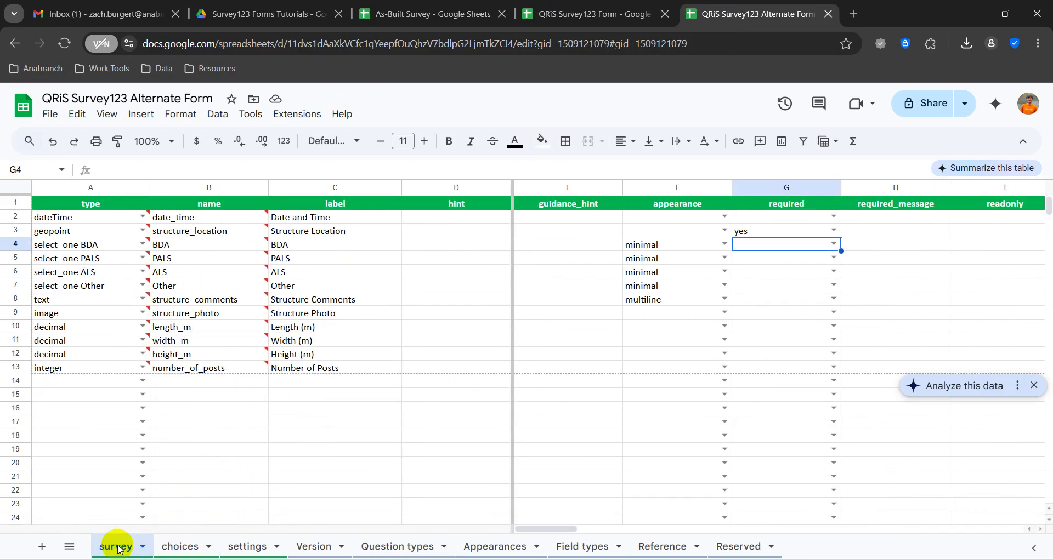
mouse_move(88, 244)
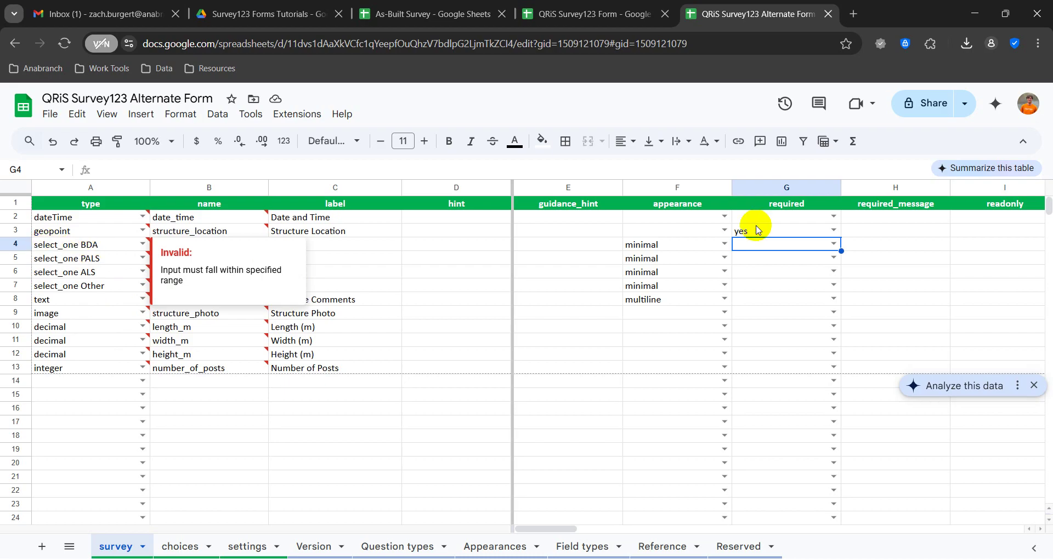
click(677, 246)
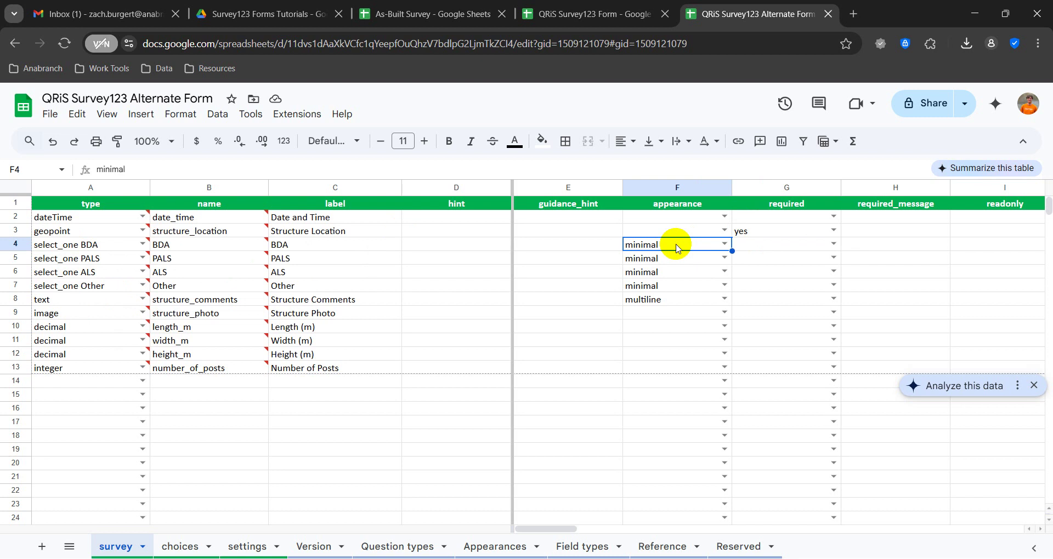
mouse_move(146, 247)
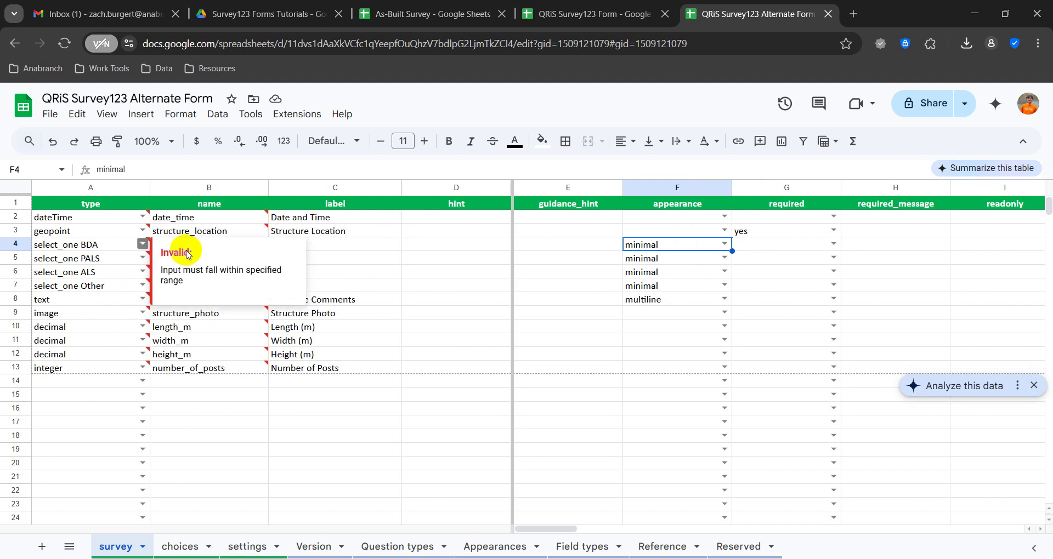
click(256, 204)
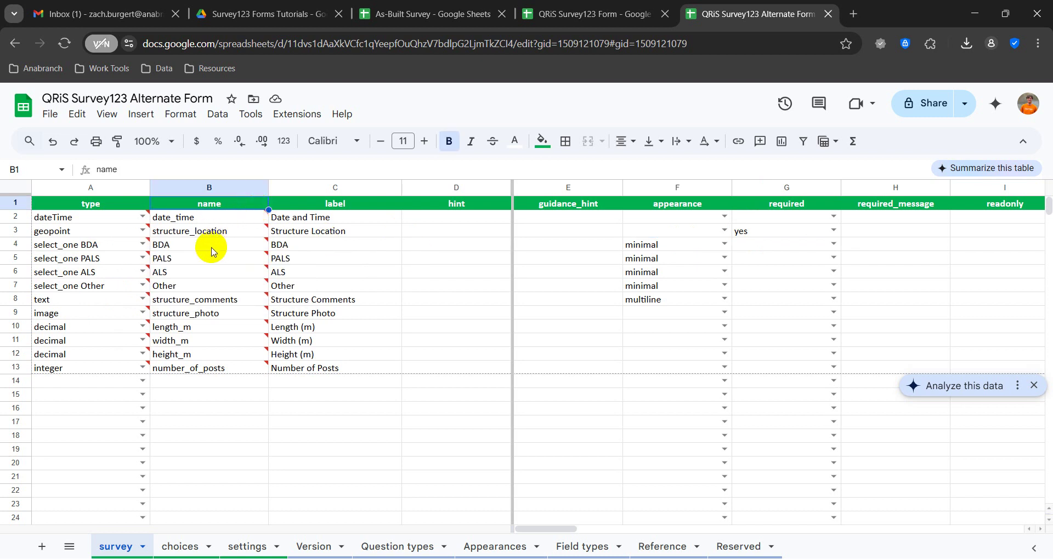
click(183, 411)
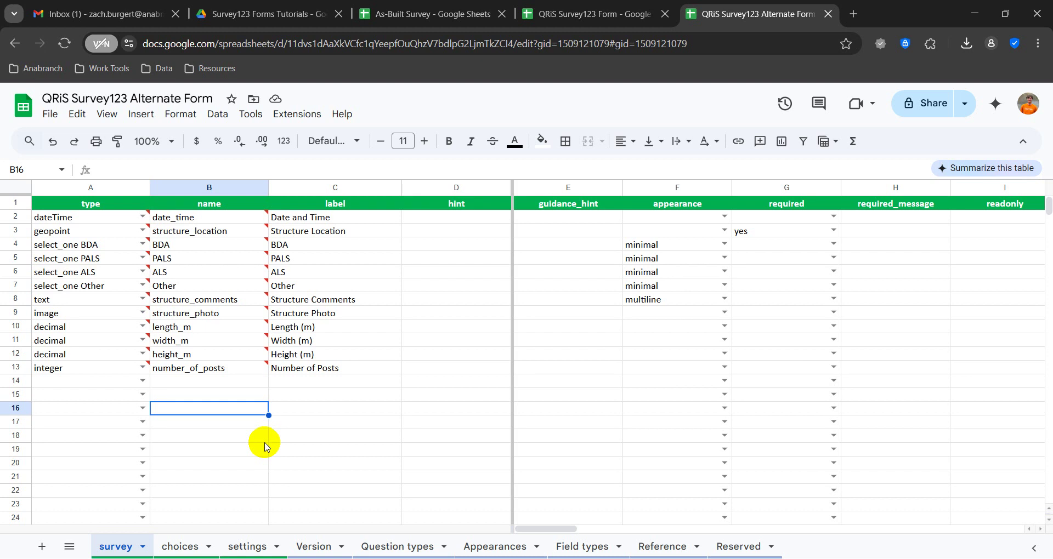
click(759, 247)
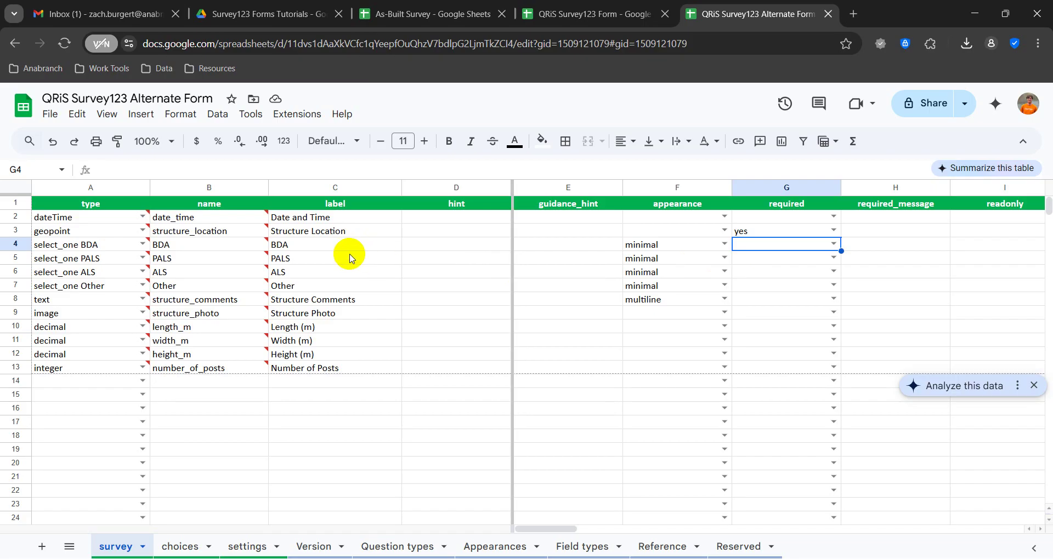
- Return to QRiS Survey123 Form and look through the structure_type entries on its choices sheet
key(ctrl+shift+Tab)
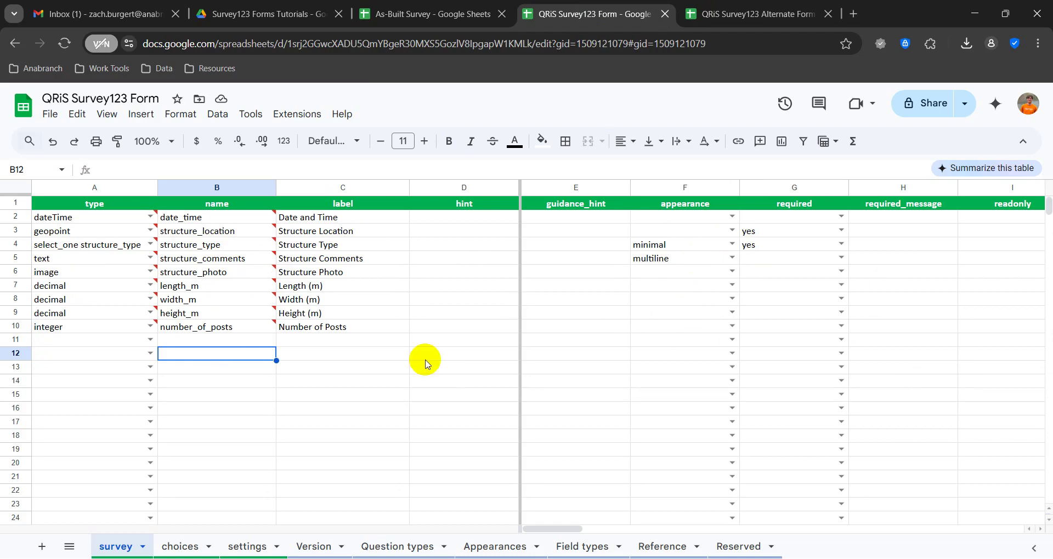
click(181, 548)
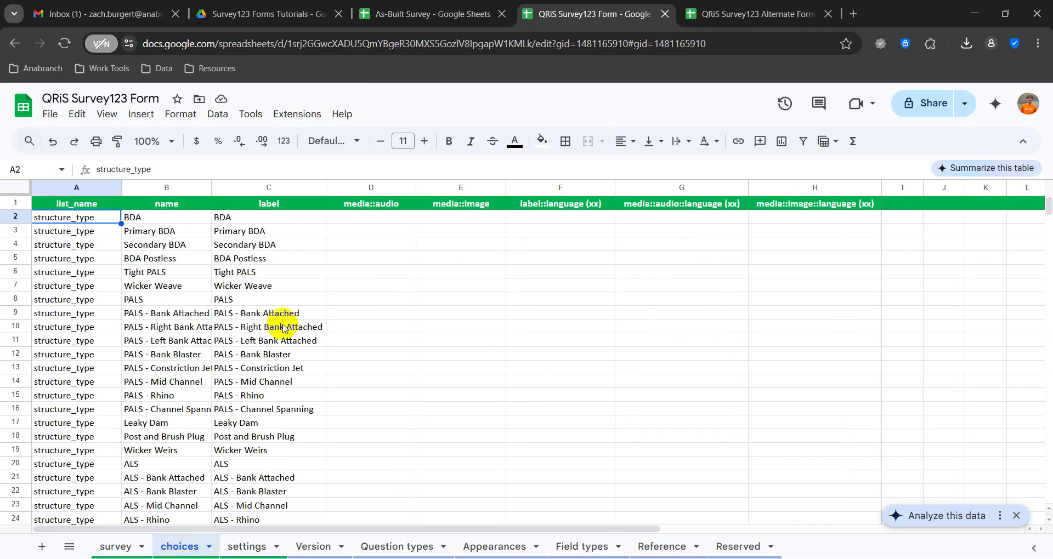
scroll(279, 332, down, 3)
scroll(284, 328, down, 7)
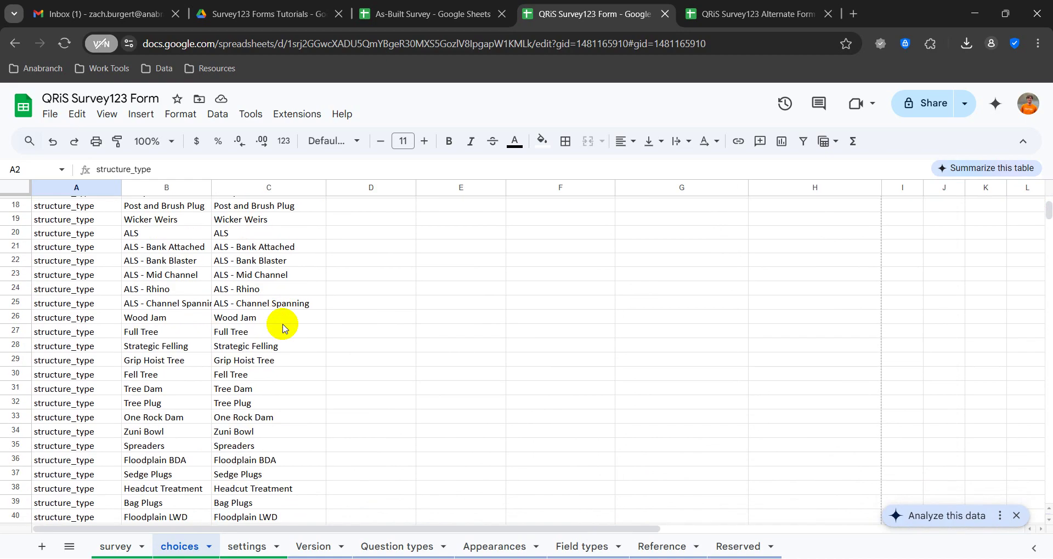
scroll(284, 328, up, 9)
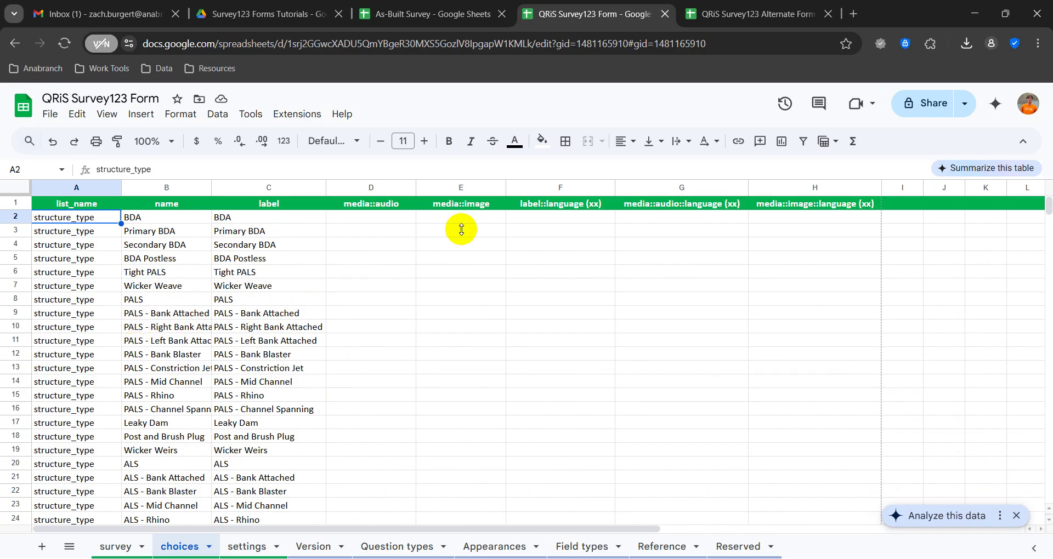
- Go back to the Alternate Form's survey sheet and check the required cells for the BDA and PALS questions
click(754, 8)
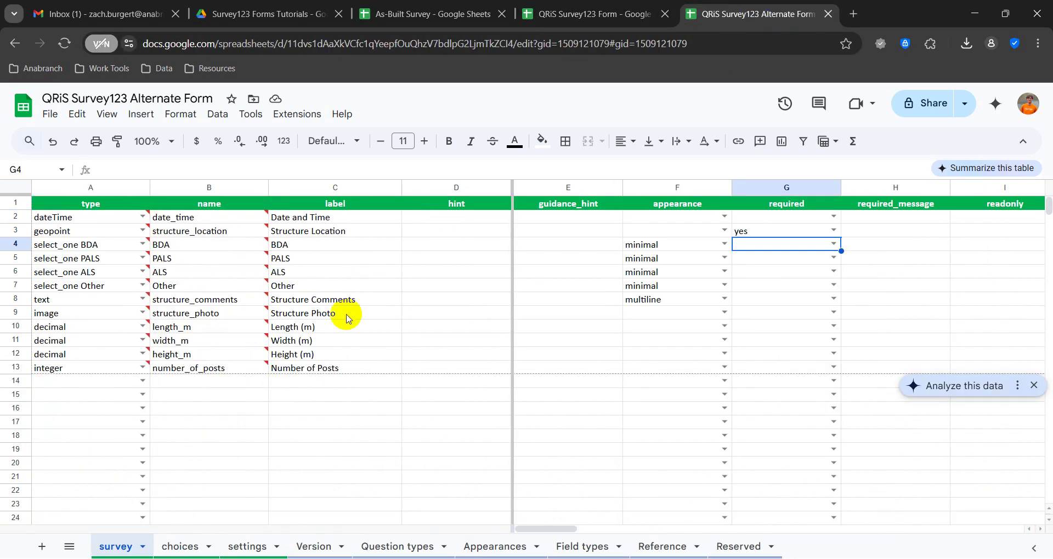
mouse_move(211, 252)
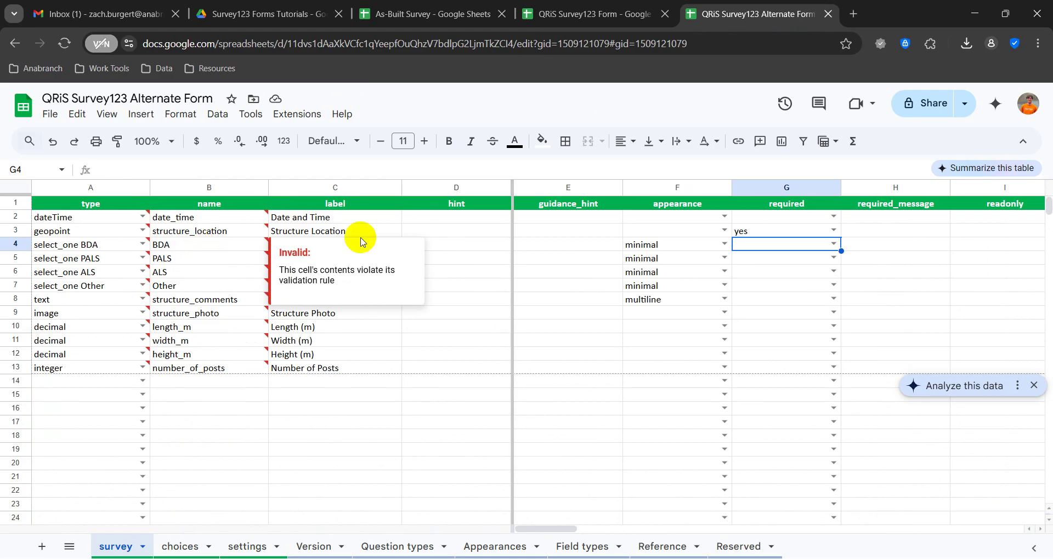
click(763, 263)
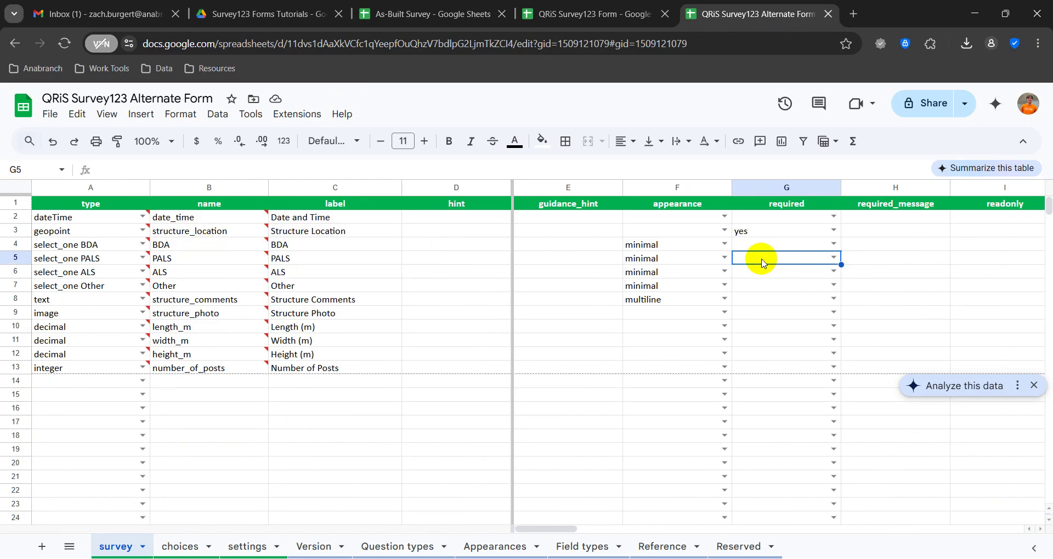
click(761, 250)
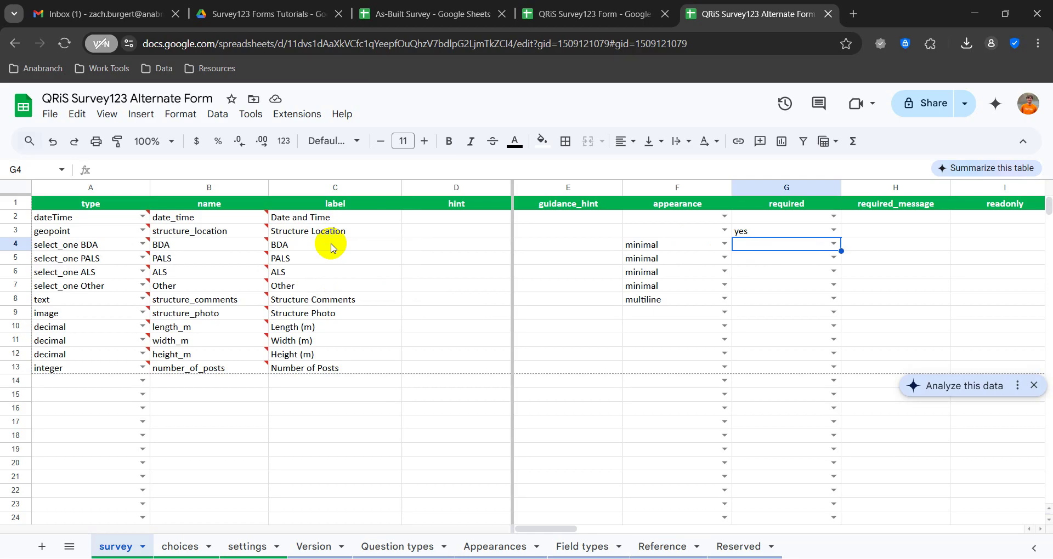
- Look through the choices sheet of the Alternate Form, checking how the entries are grouped into BDA, PALS, ALS and Other lists
click(180, 546)
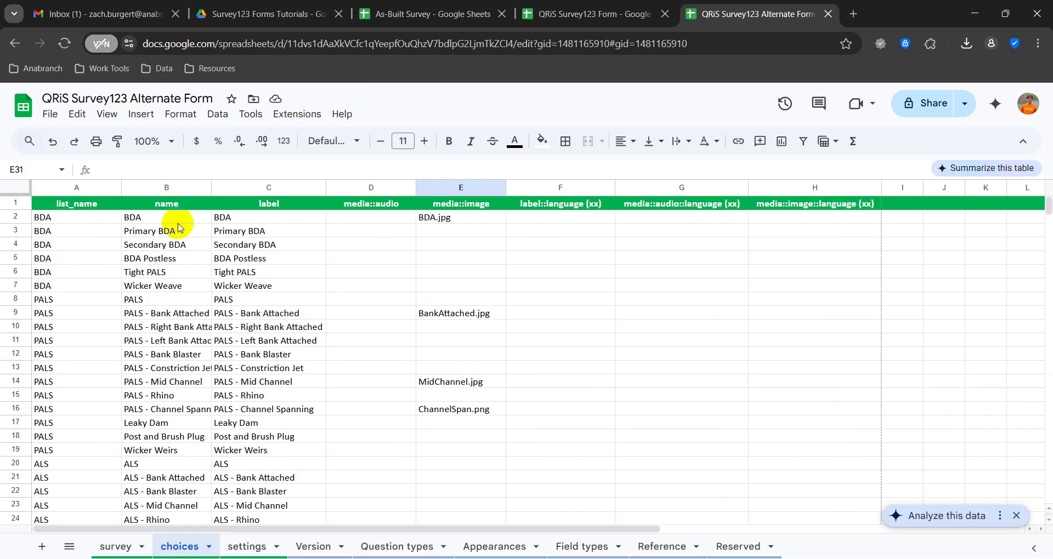
click(152, 221)
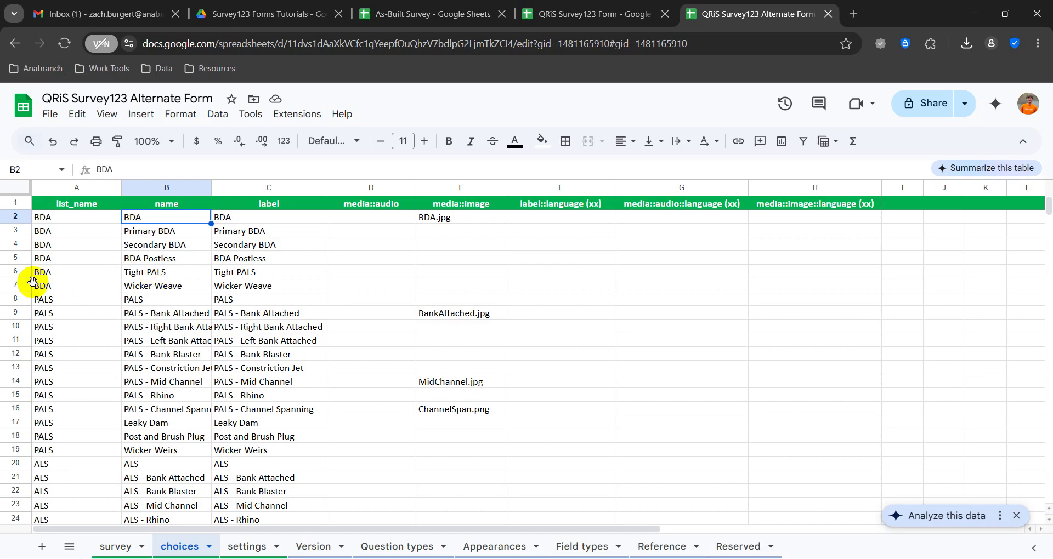
drag(17, 284, 19, 219)
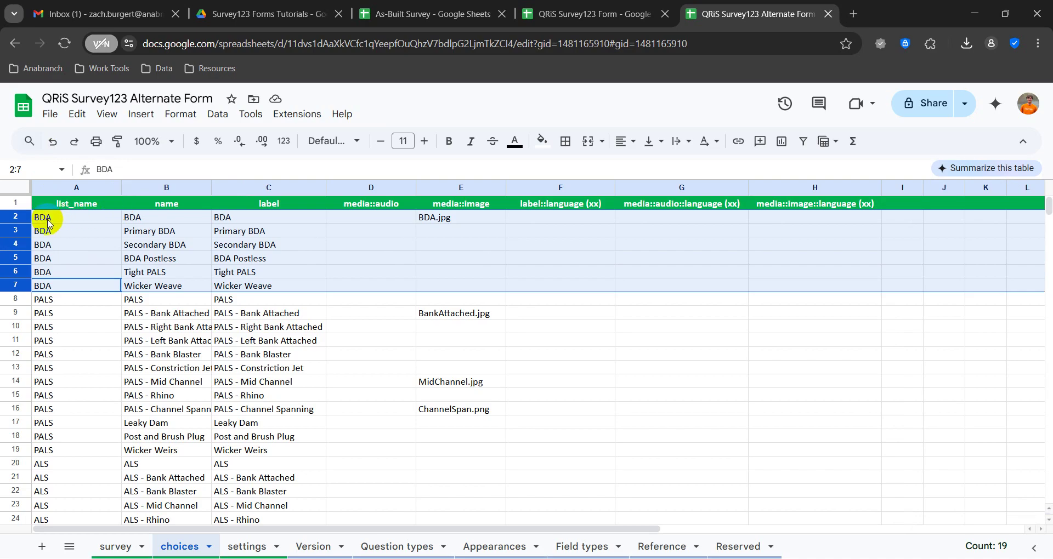
click(142, 302)
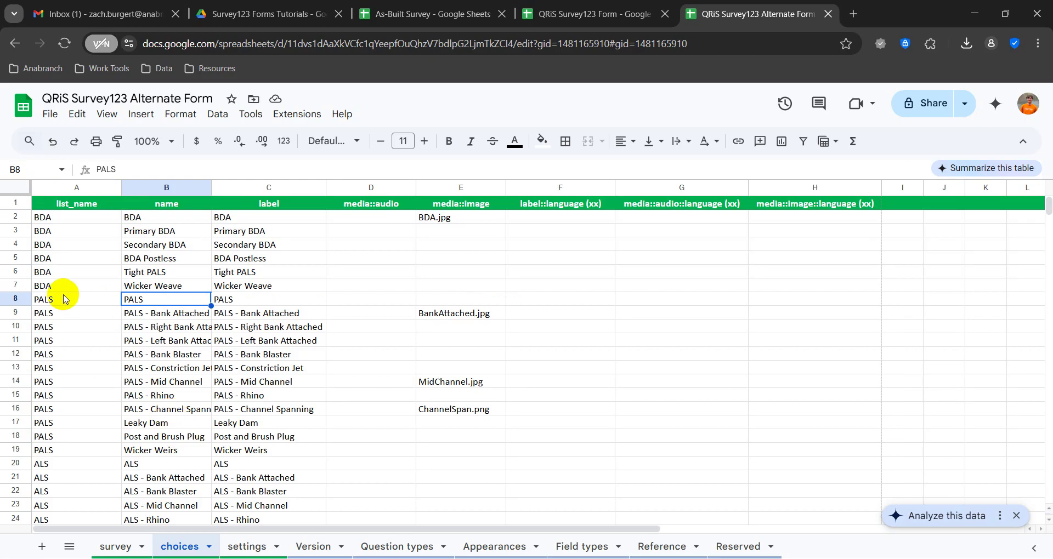
scroll(90, 395, down, 2)
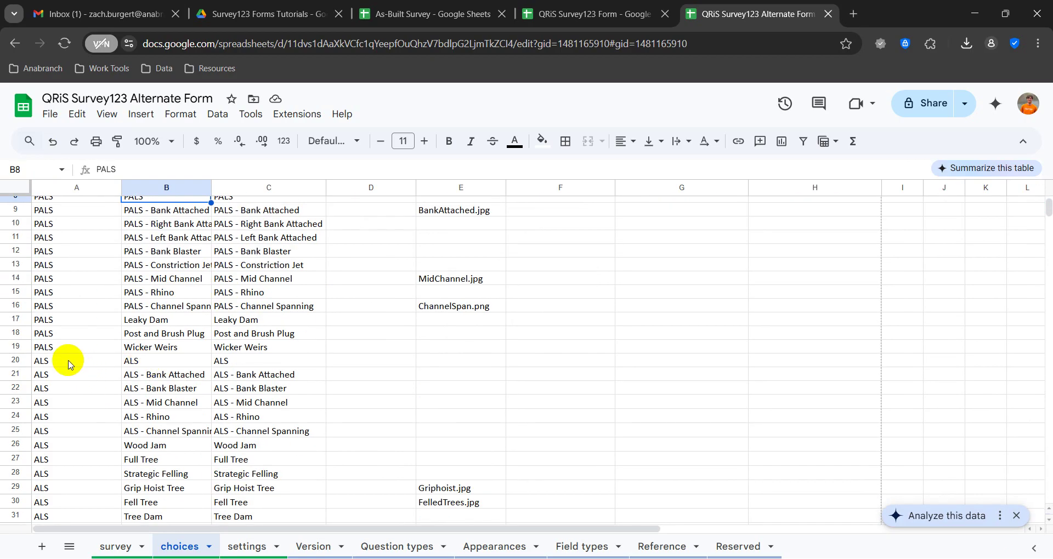
scroll(70, 362, down, 2)
scroll(126, 406, down, 2)
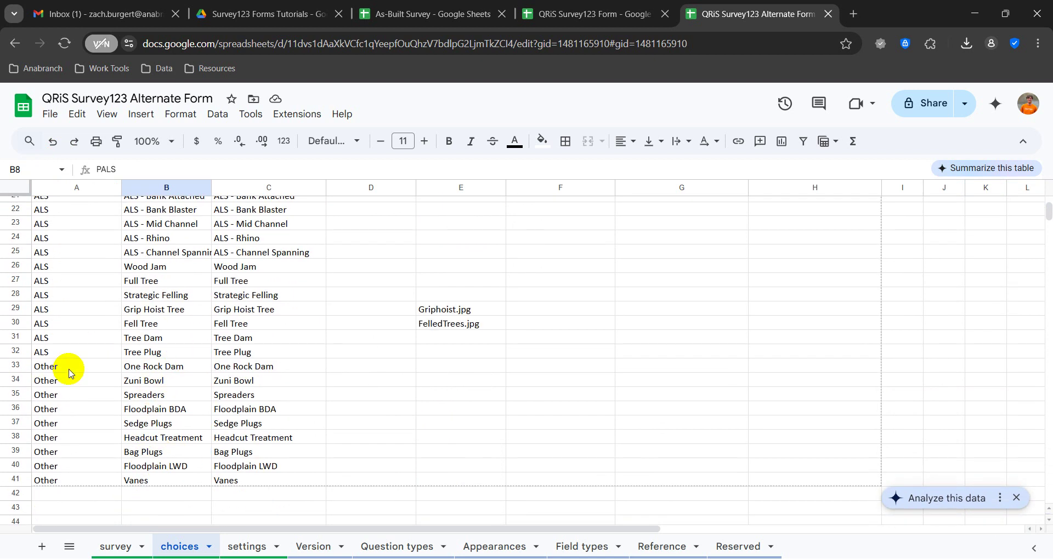
scroll(70, 373, up, 5)
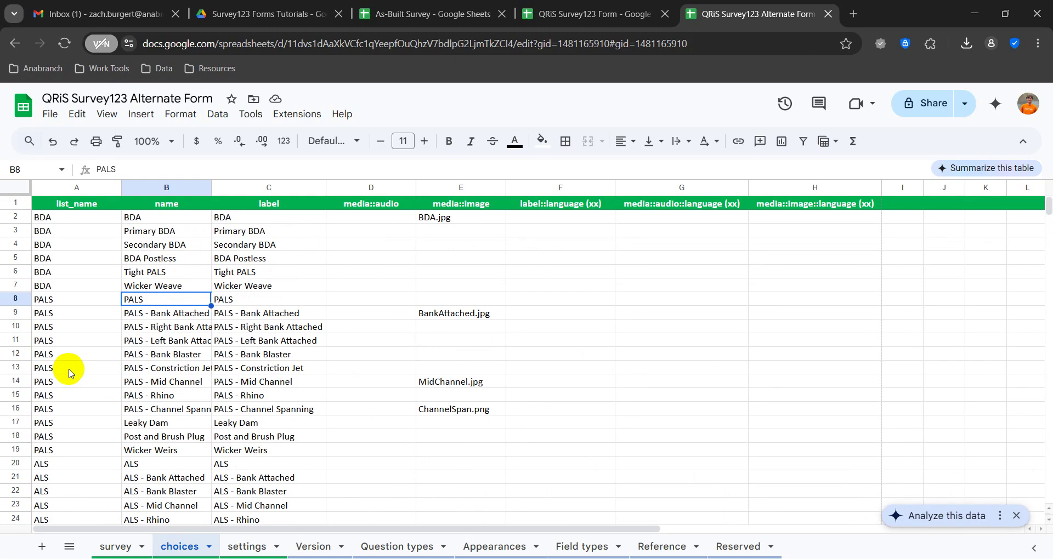
- Check the image file names in the media::image column of the choices sheet
click(461, 220)
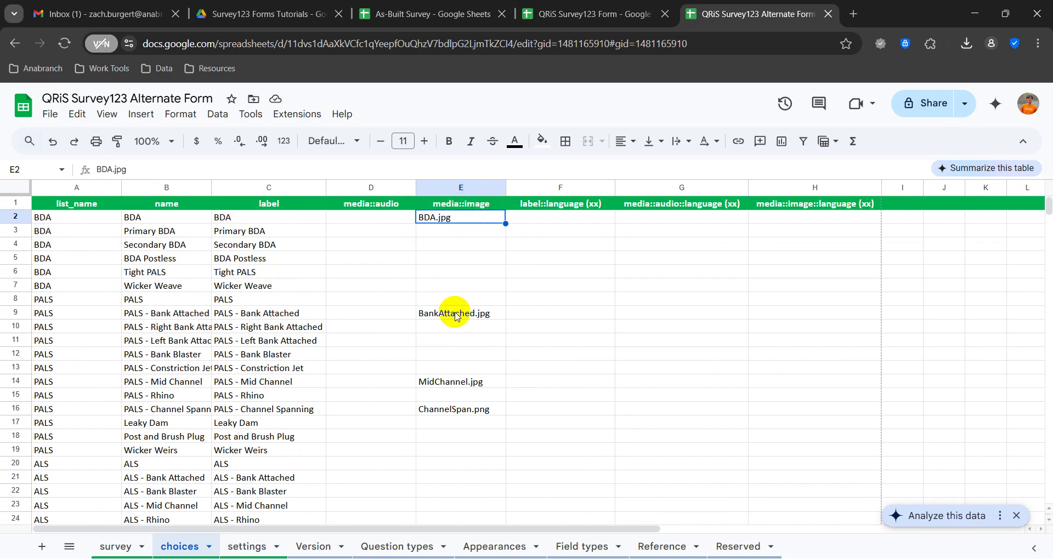
scroll(455, 316, down, 1)
scroll(455, 316, up, 1)
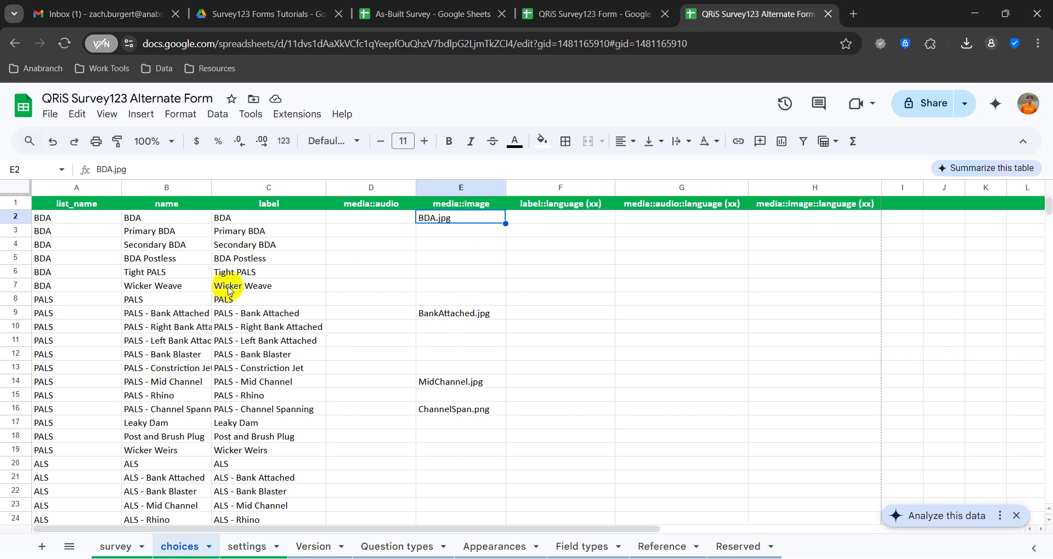
- Download QRiS Survey123 Alternate Form as an .xlsx workbook
click(50, 114)
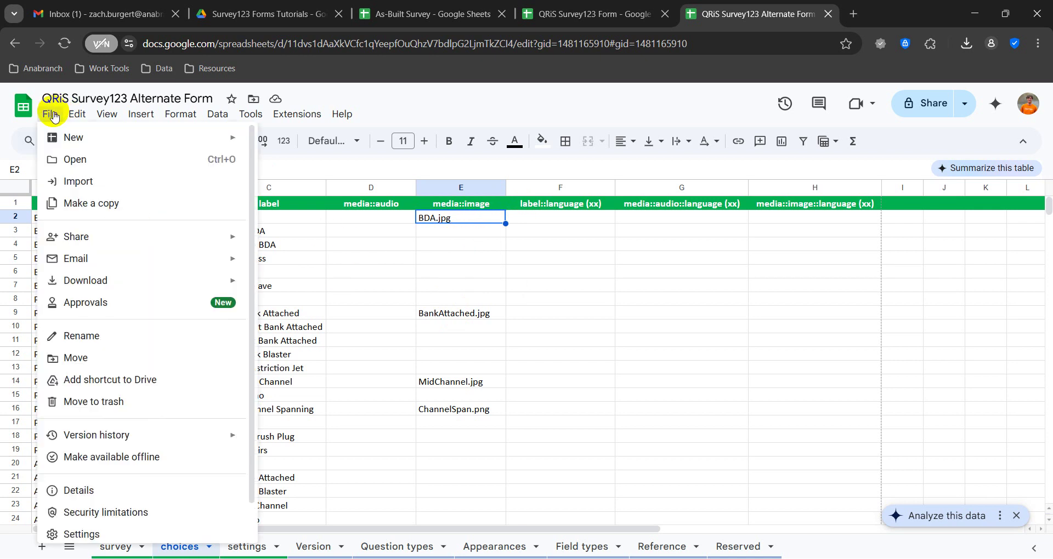
mouse_move(125, 285)
click(324, 286)
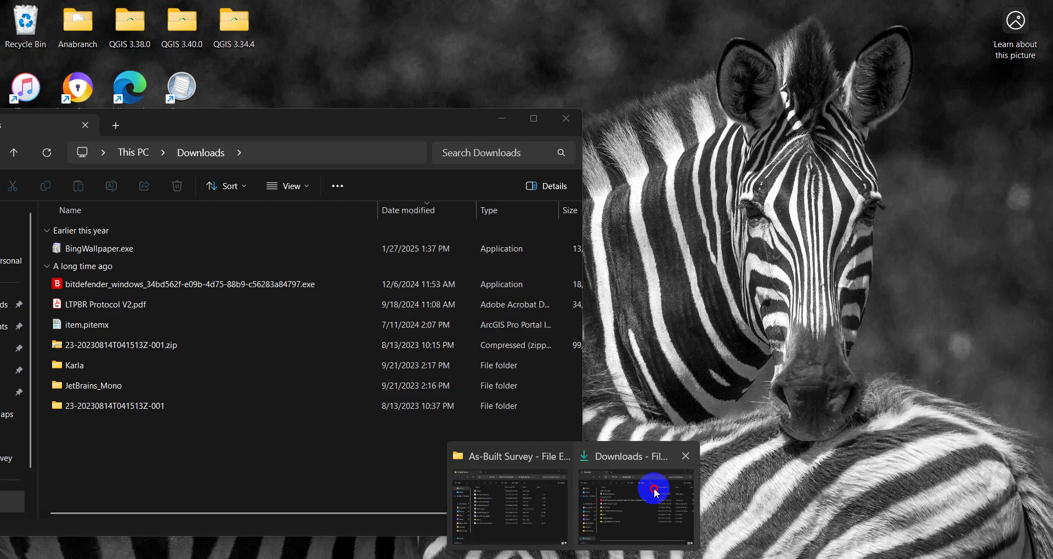
- Rename the downloaded QRiS Survey123 Alternate Form.xlsx in the Downloads folder as As-Built Survey.xlsx
click(651, 486)
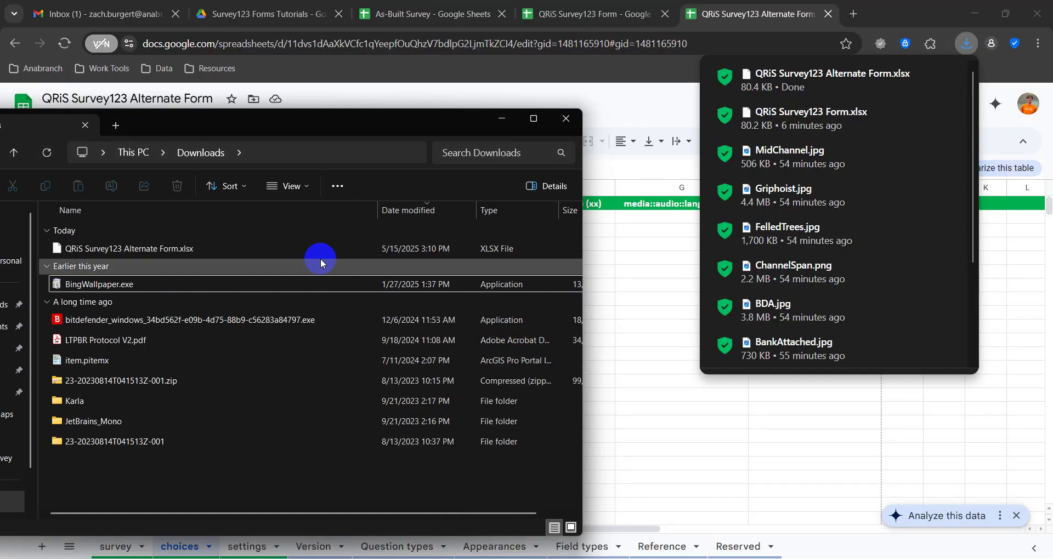
click(156, 251)
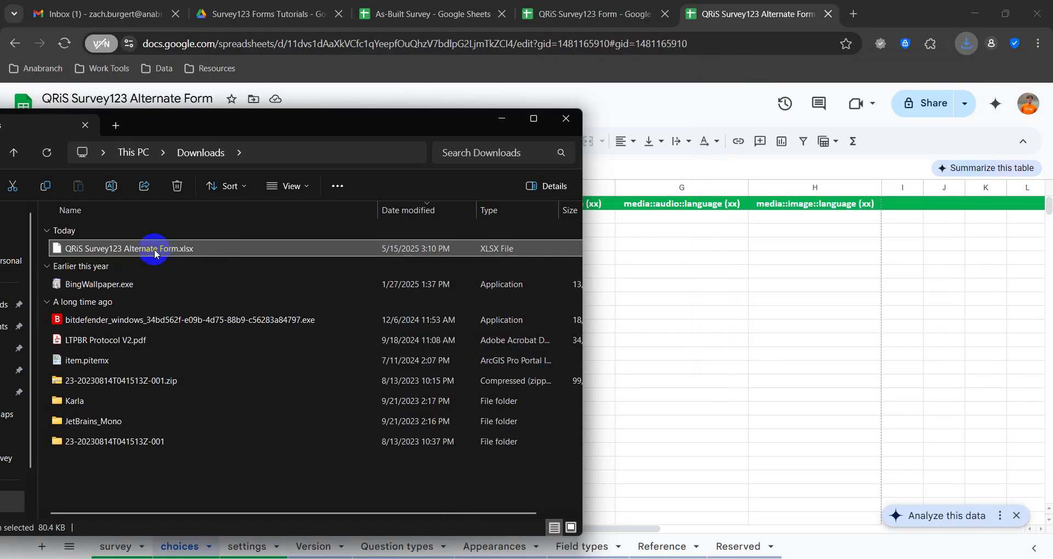
click(156, 251)
key(BackSpace)
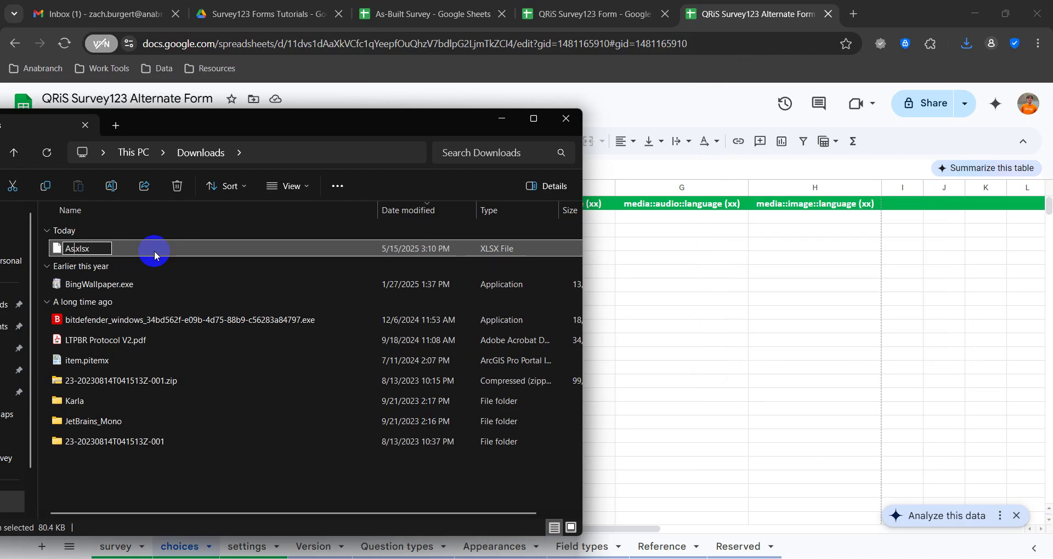
text(As-Built Su)
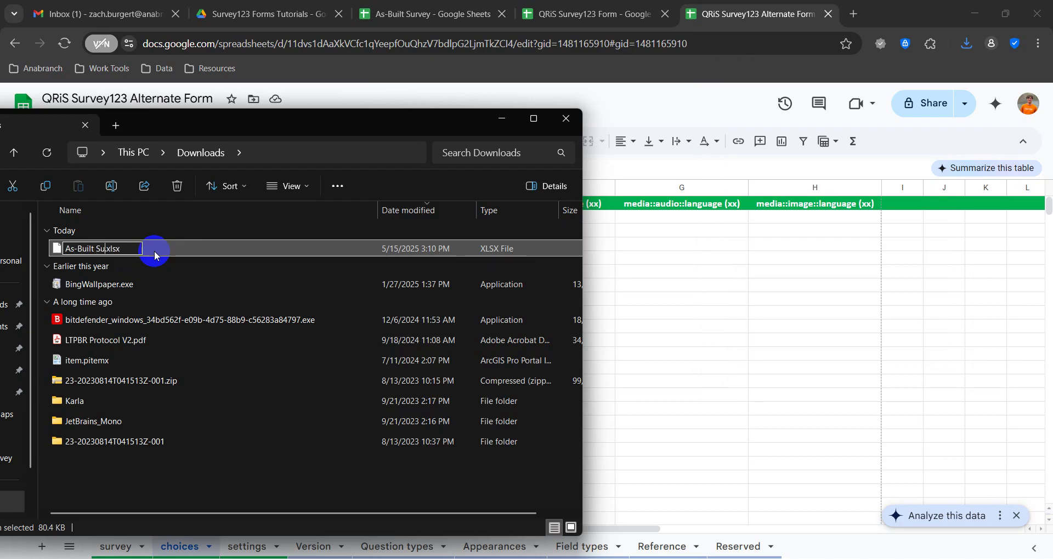
text(rvey)
key(Return)
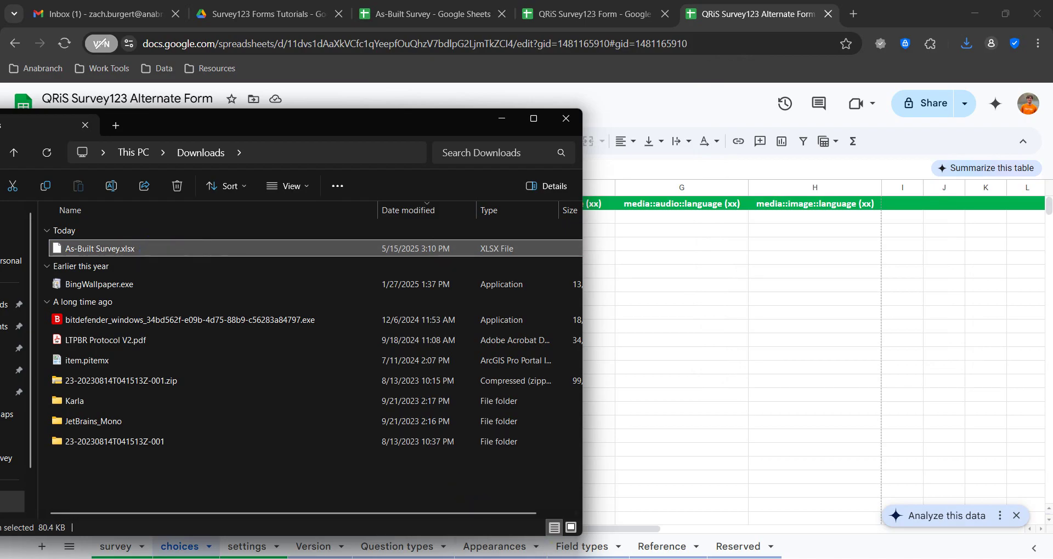
- Try to move As-Built Survey.xlsx from Downloads into the As-Built Survey folder of My Survey Designs
mouse_move(661, 512)
click(541, 499)
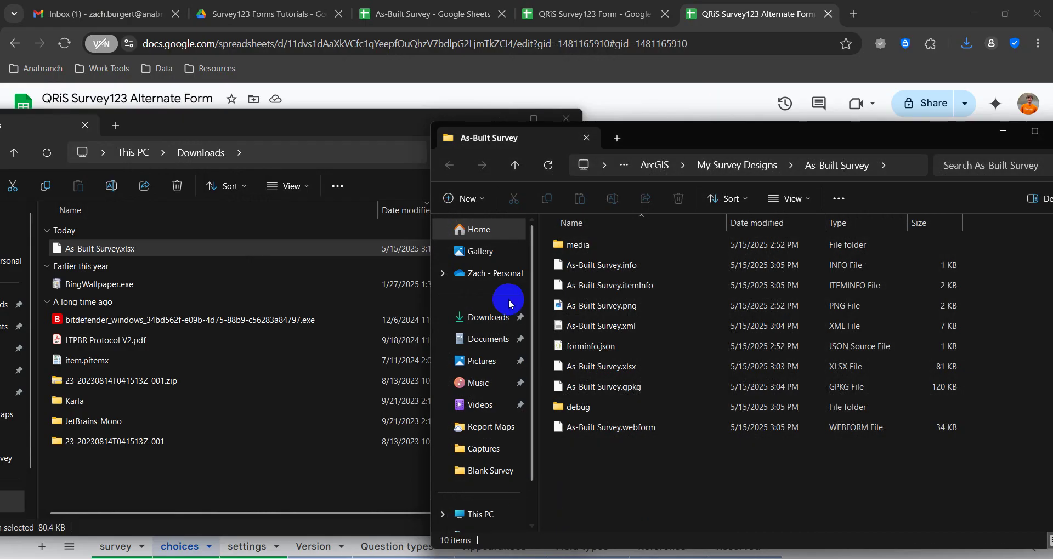
drag(151, 253, 706, 412)
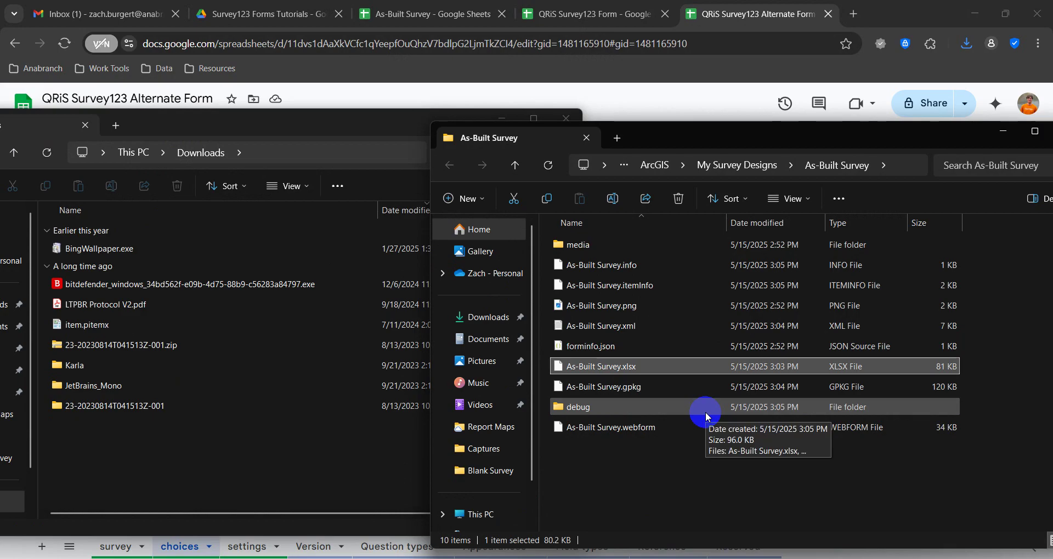
- Move As-Built Survey.xlsx from the debug subfolder up into the As-Built Survey folder, replacing the existing file there
double_click(705, 412)
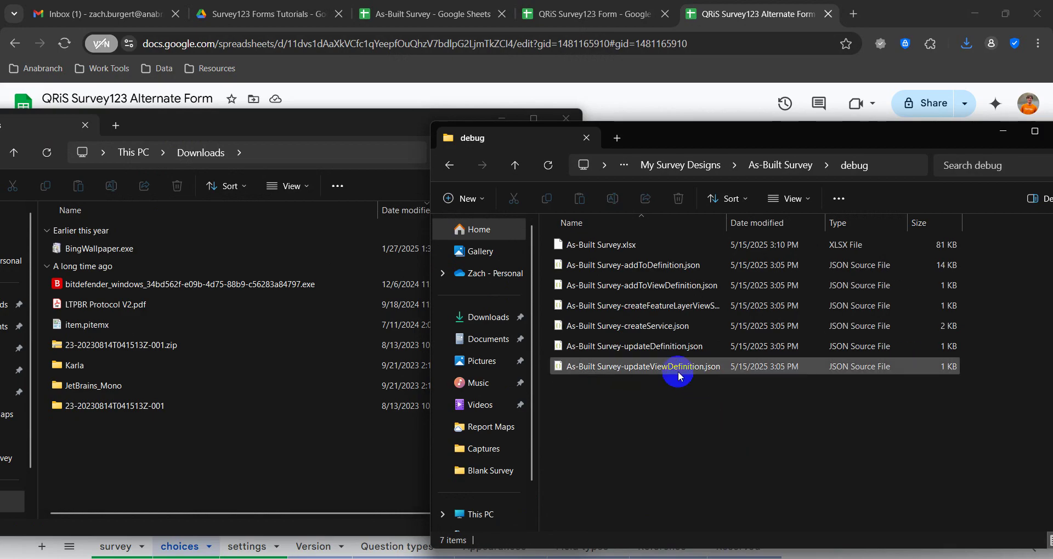
click(618, 248)
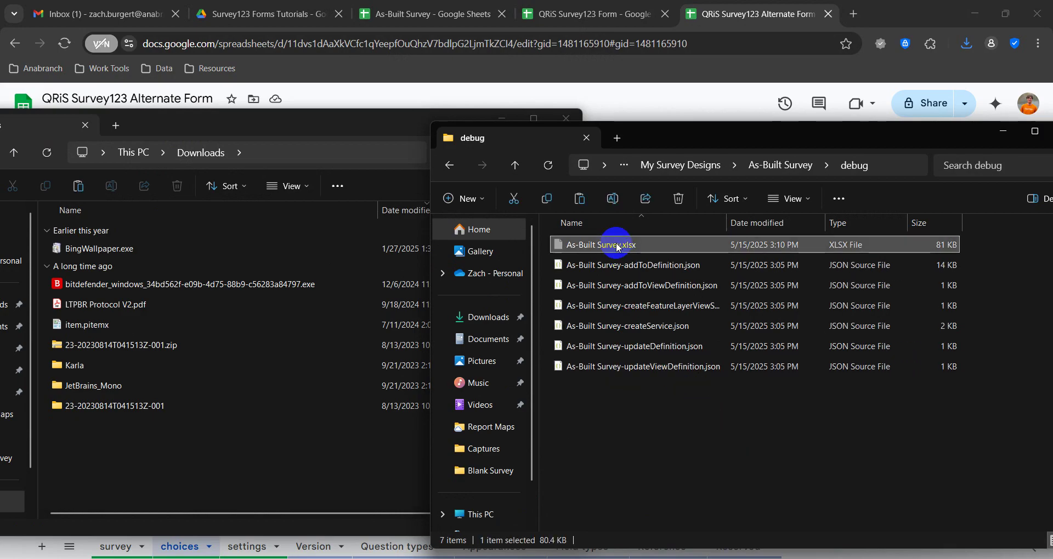
click(448, 165)
click(657, 459)
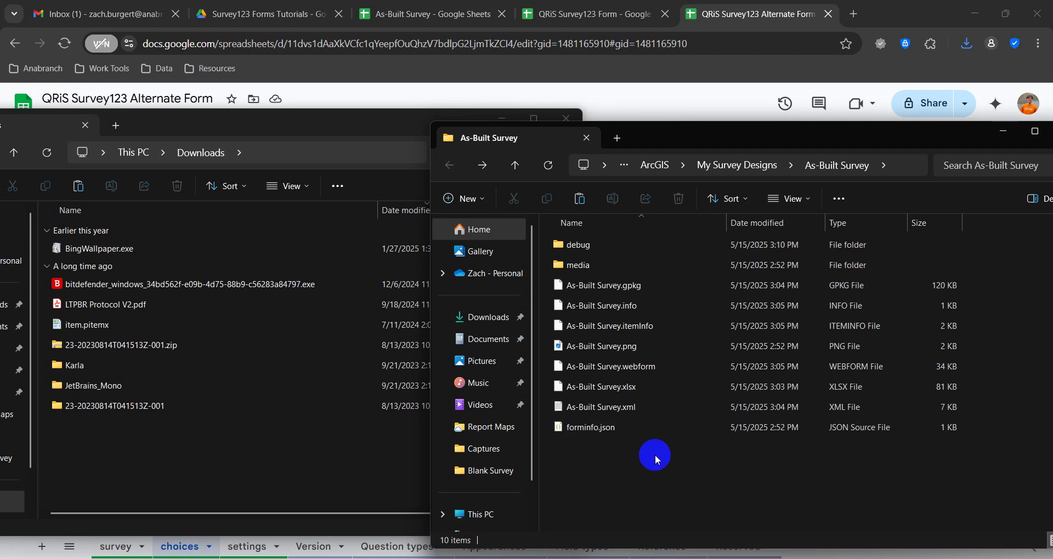
key(ctrl+v)
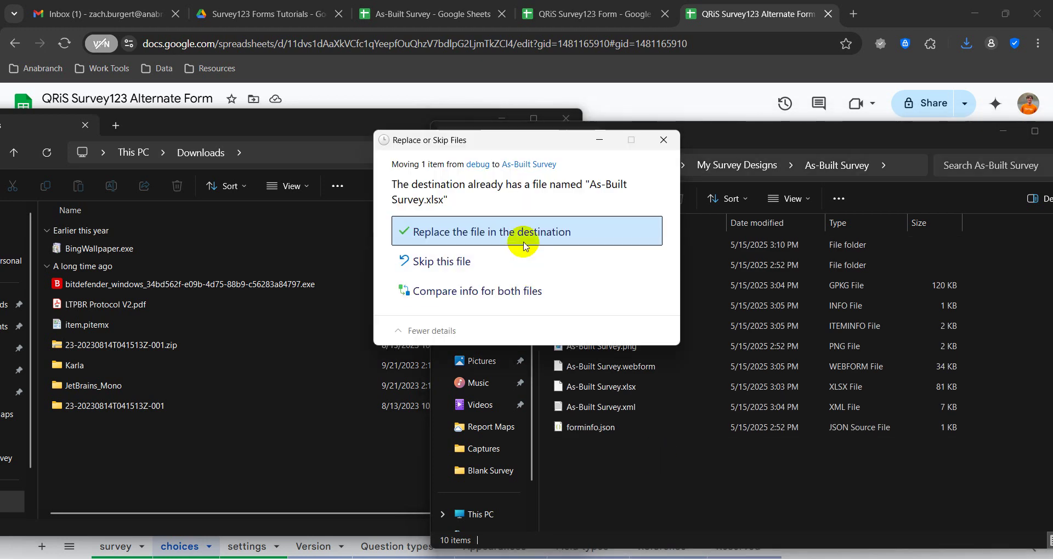
click(526, 232)
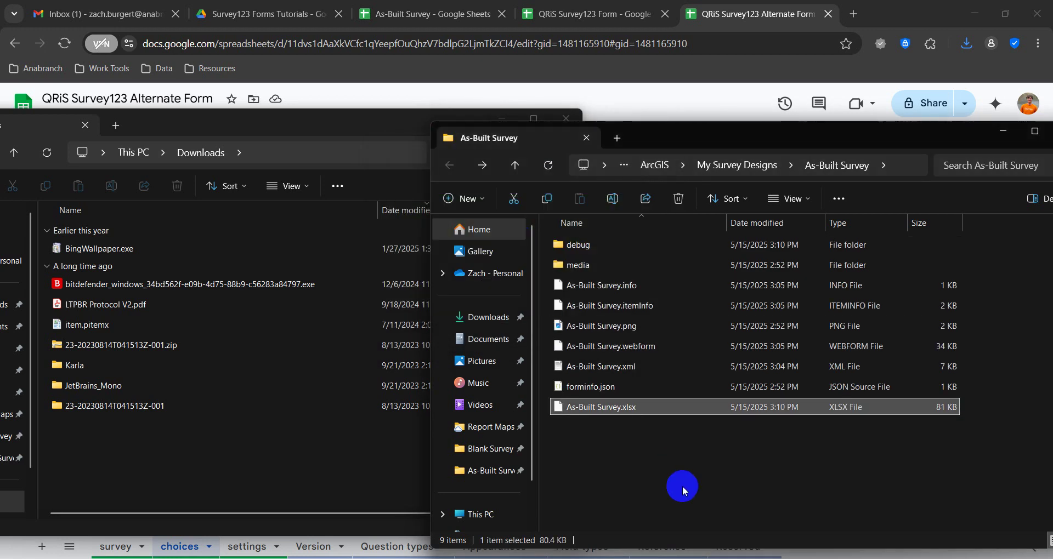
click(676, 483)
- Switch to ArcGIS Survey123 Connect and look through all questions of the updated As-Built Survey form
click(794, 547)
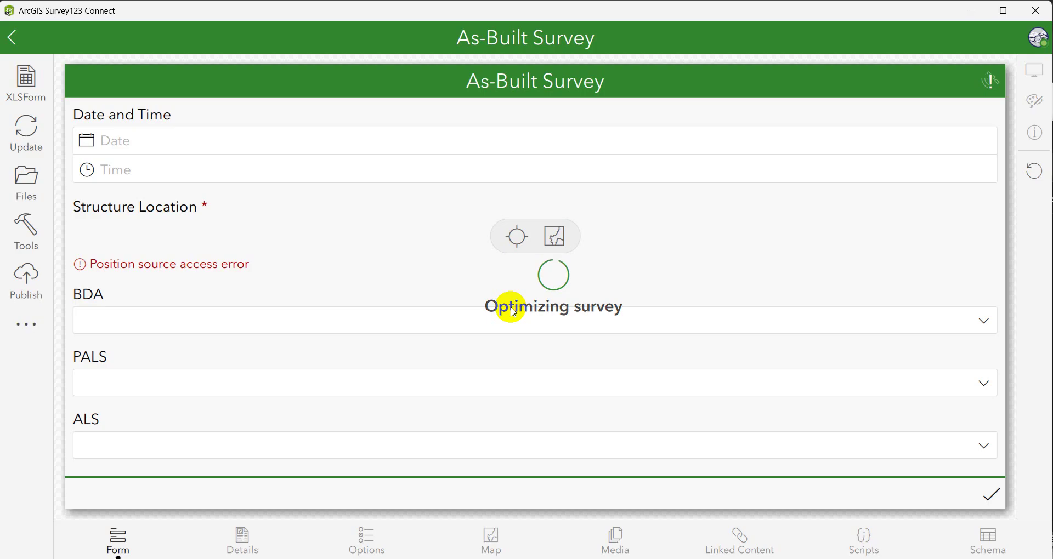
scroll(282, 283, down, 5)
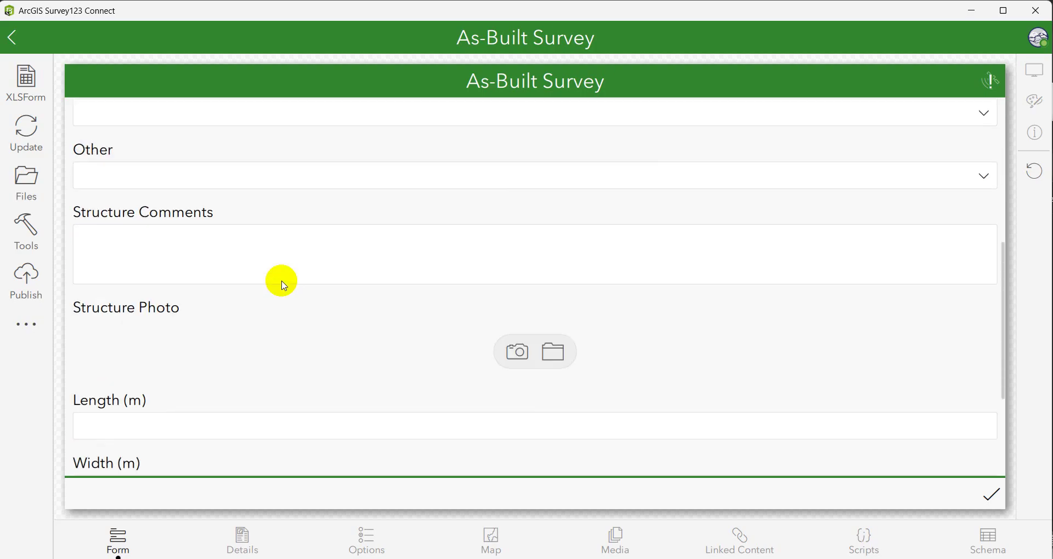
scroll(283, 283, down, 3)
scroll(313, 280, up, 10)
- Check the answer choices offered by the BDA, PALS, ALS and Other questions in the form preview
click(923, 320)
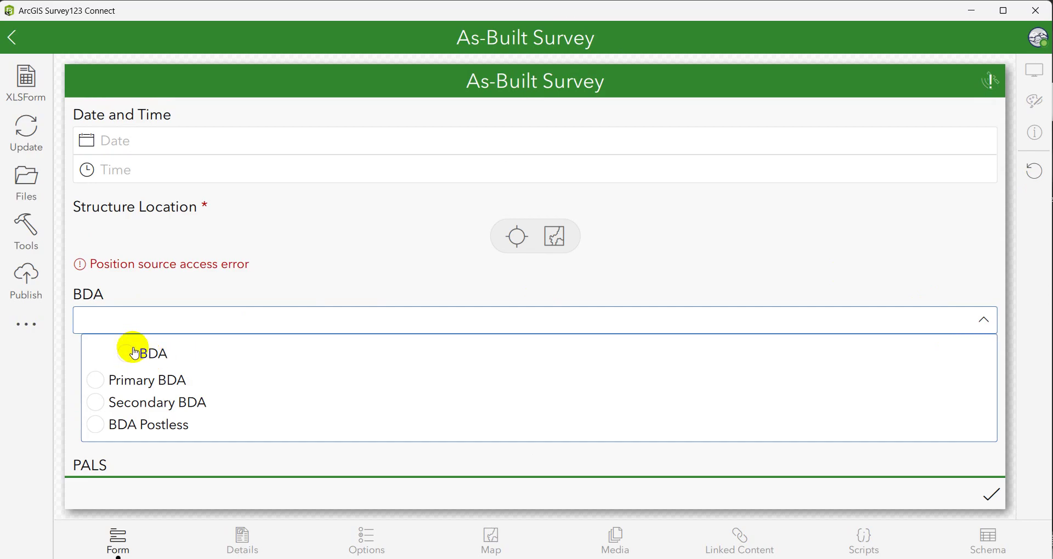
scroll(137, 376, down, 2)
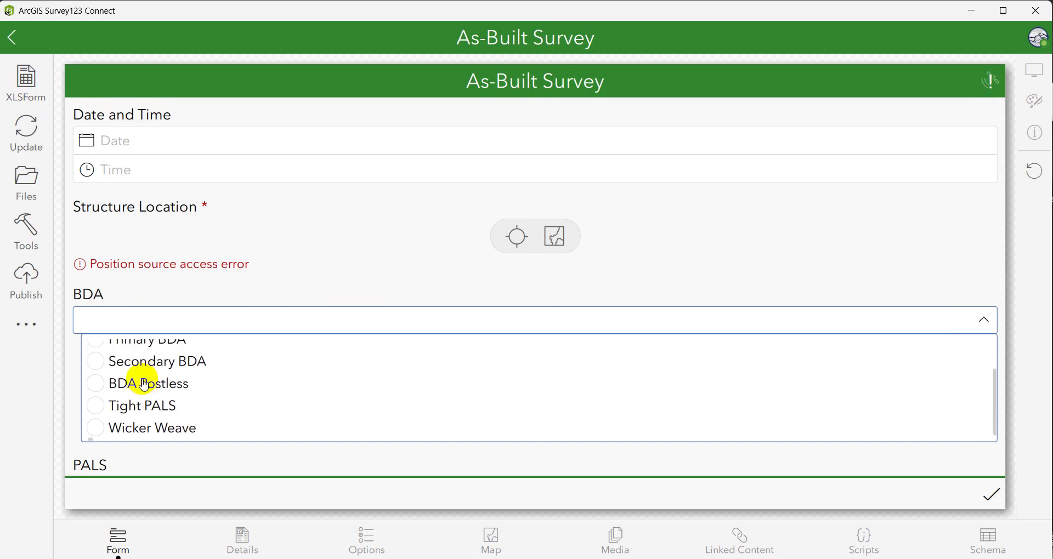
click(984, 325)
click(971, 381)
scroll(337, 421, down, 5)
scroll(337, 421, up, 5)
click(945, 352)
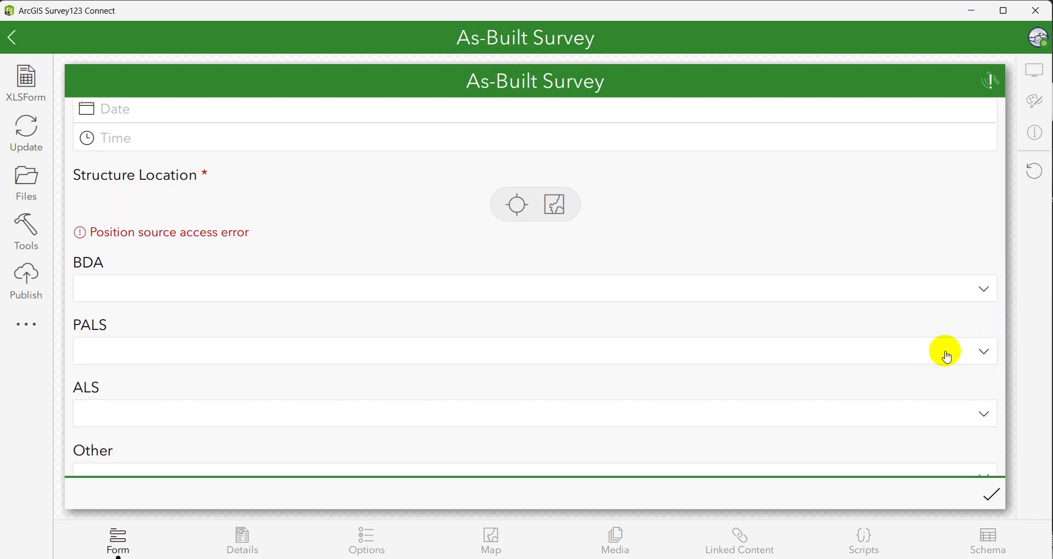
scroll(759, 238, down, 5)
scroll(759, 239, up, 5)
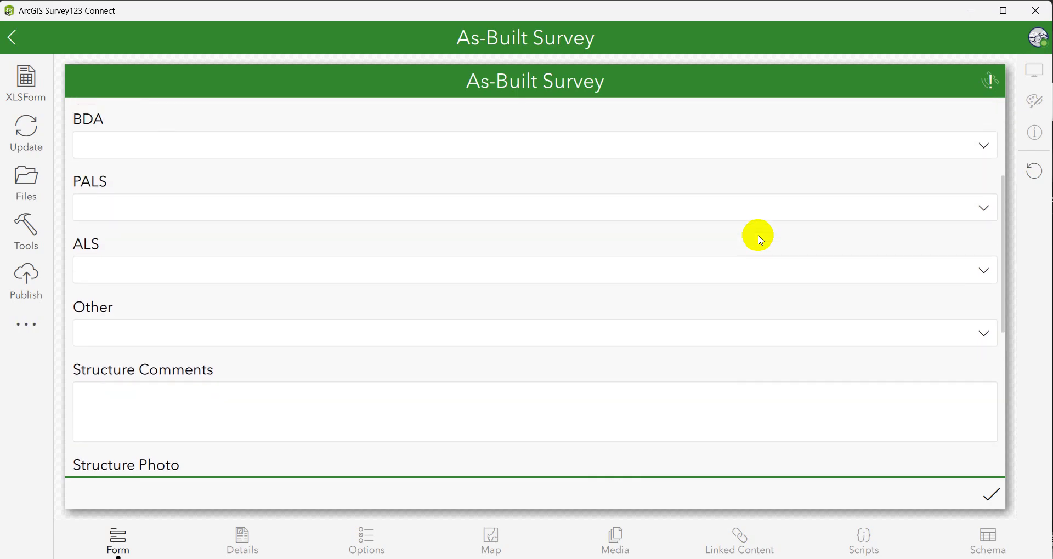
click(835, 281)
click(835, 284)
click(800, 341)
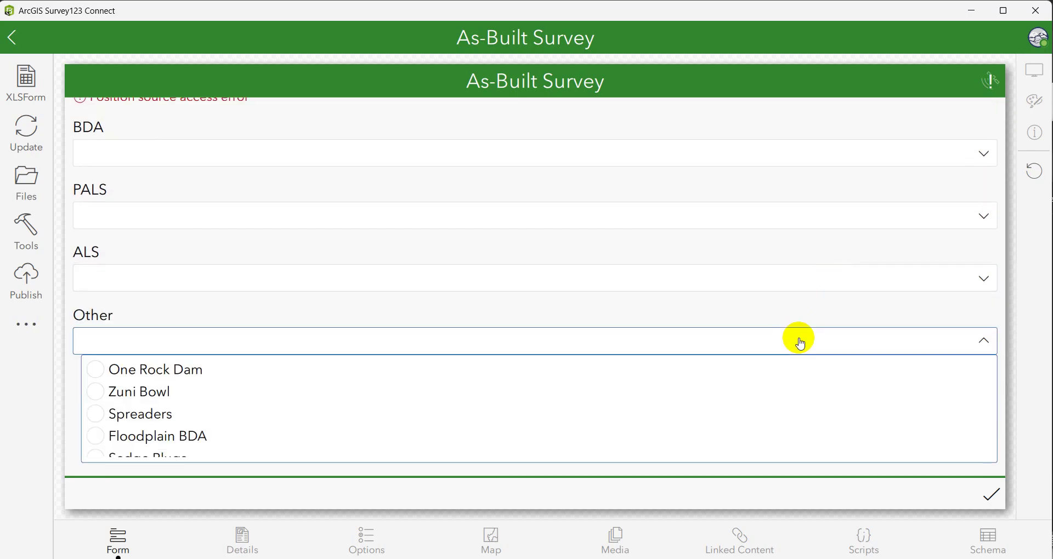
click(800, 341)
scroll(537, 250, up, 3)
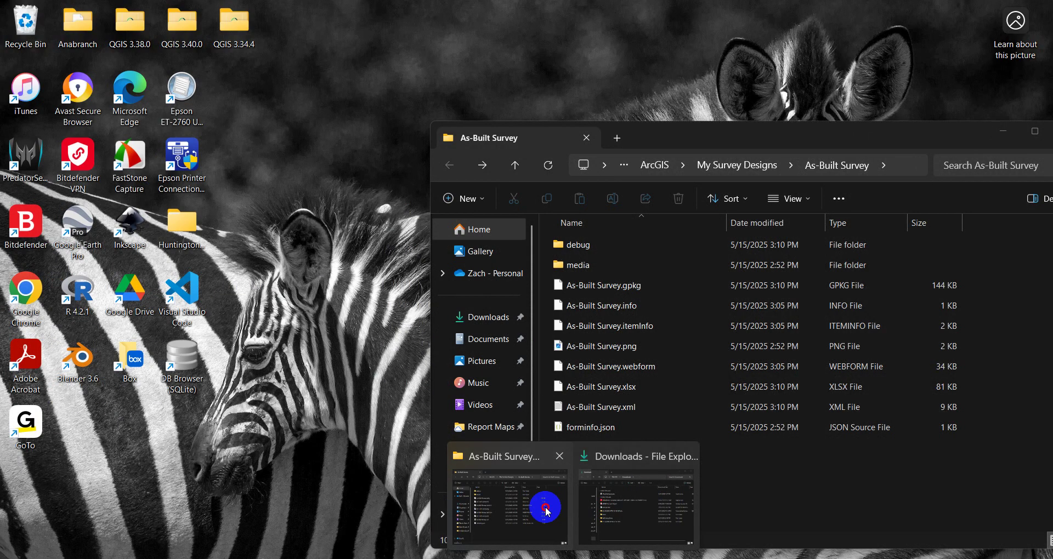
- Switch to File Explorer and open the media folder inside the As-Built Survey folder
click(545, 505)
click(640, 265)
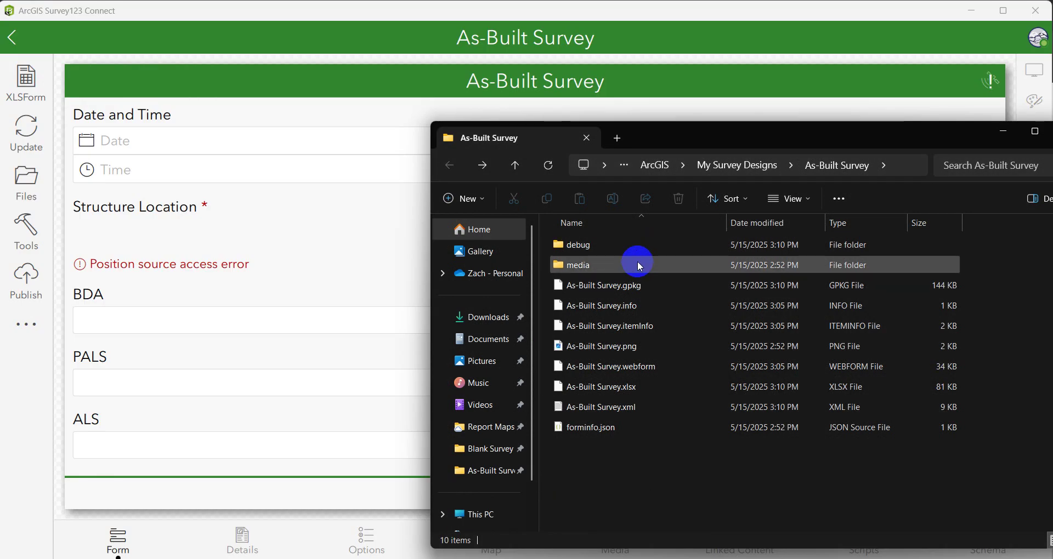
click(640, 267)
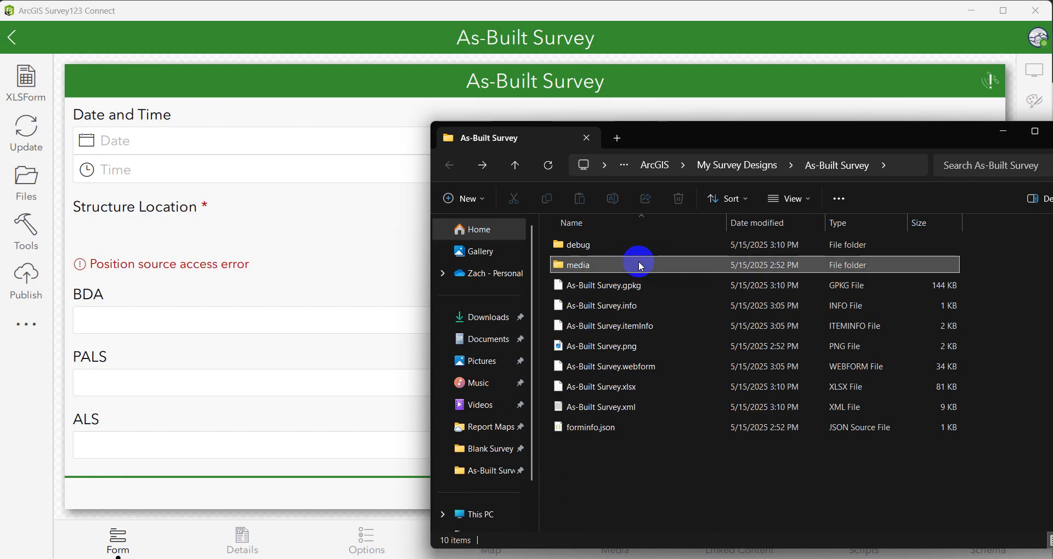
double_click(601, 270)
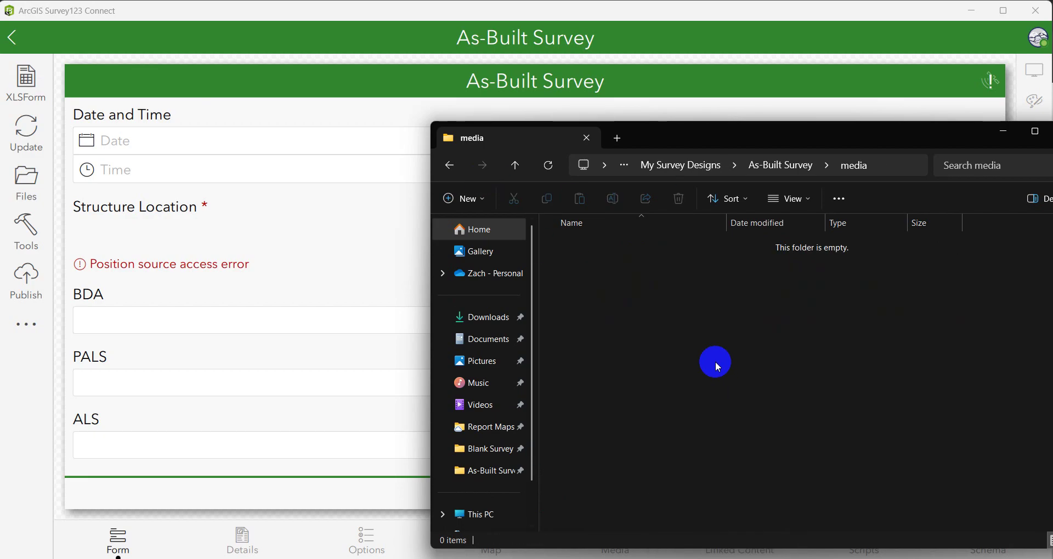
mouse_move(724, 558)
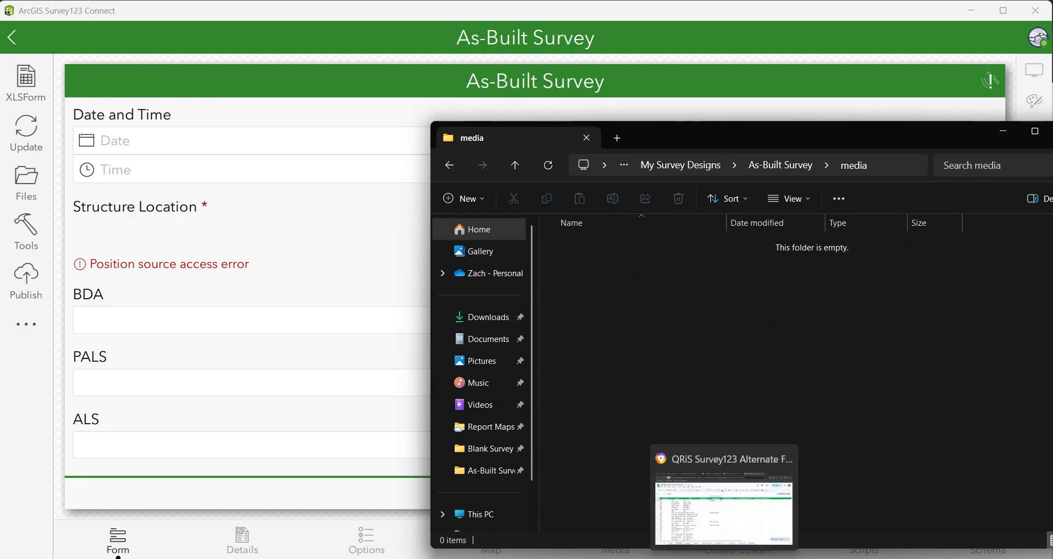
- Switch to the QRiS Survey123 Alternate Form in Google Sheets and review the image file names in the choices sheet's media::image column
click(724, 510)
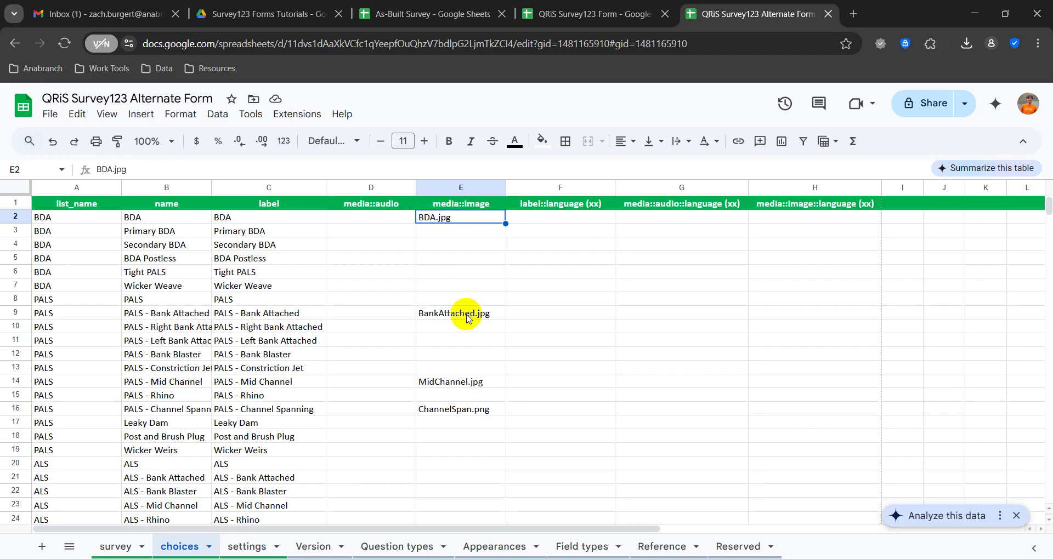
scroll(466, 313, down, 1)
scroll(467, 318, up, 1)
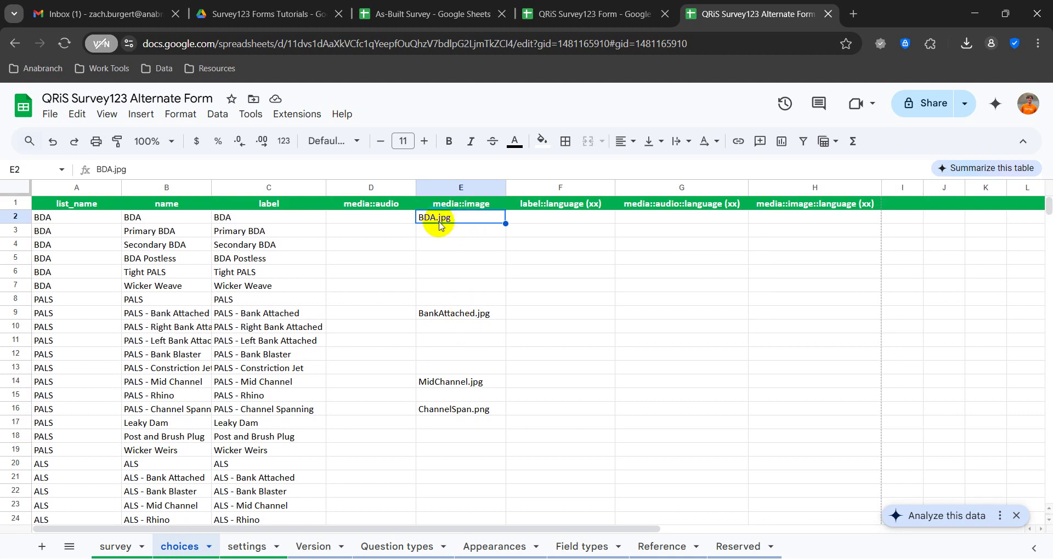
scroll(470, 344, down, 1)
scroll(466, 318, down, 1)
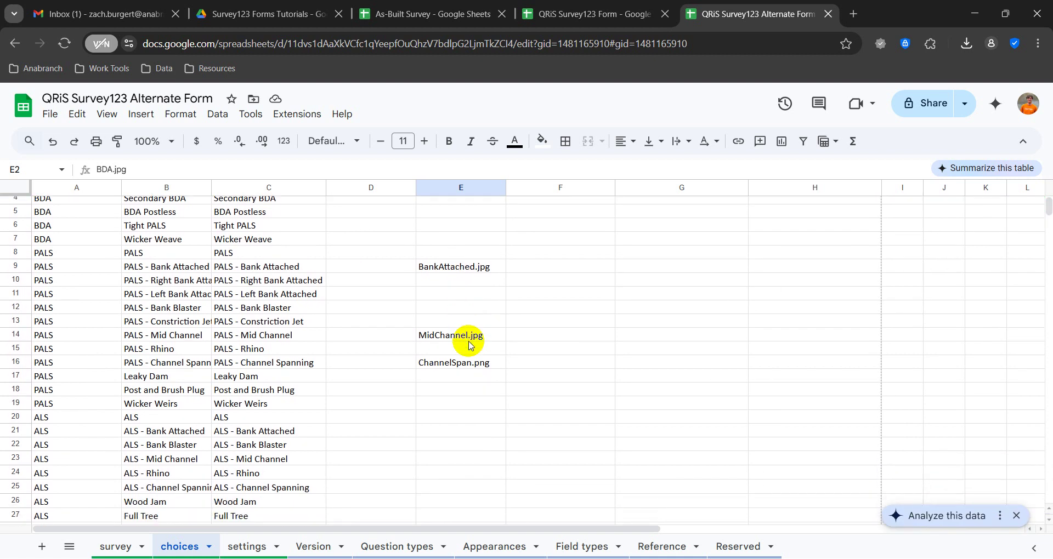
scroll(447, 367, down, 3)
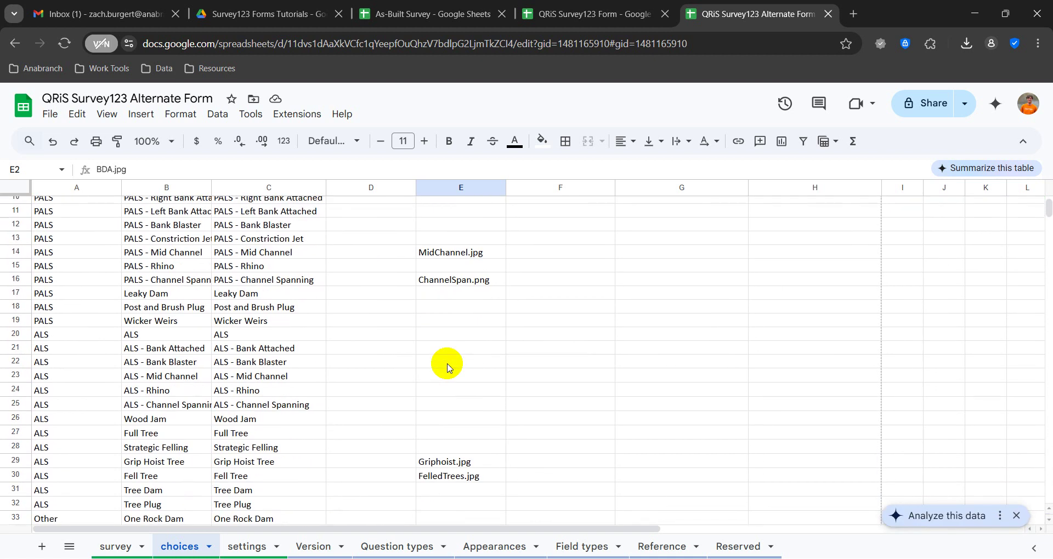
scroll(447, 368, up, 4)
- Open the Pics folder inside Pictures in File Explorer and place its window beside the media::image column for comparing file names
right_click(557, 557)
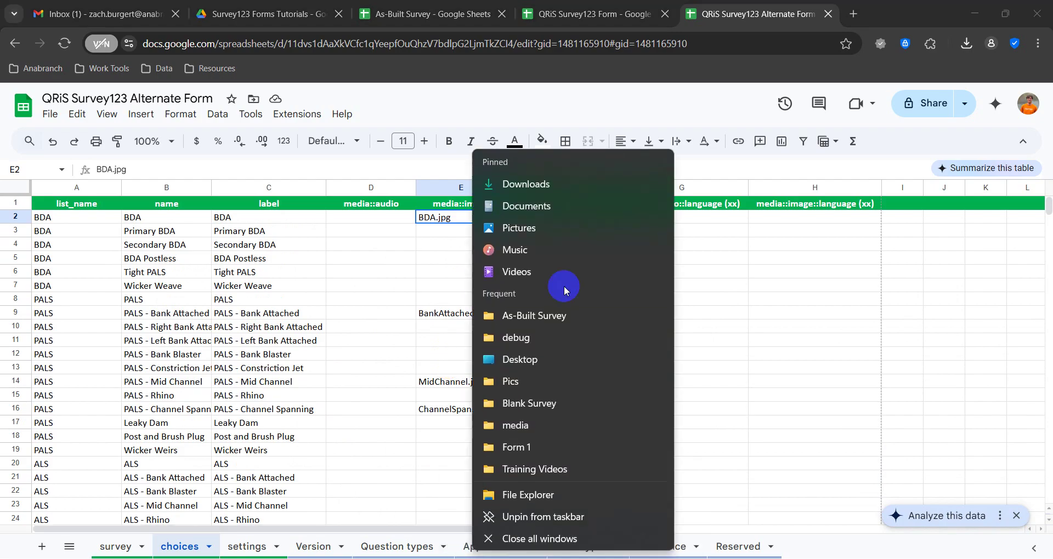
click(531, 164)
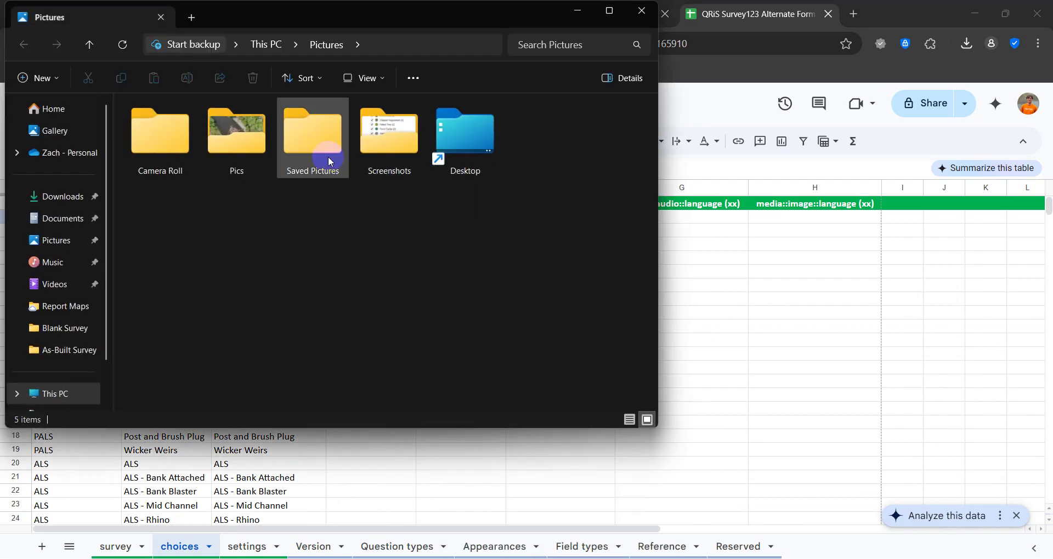
double_click(237, 137)
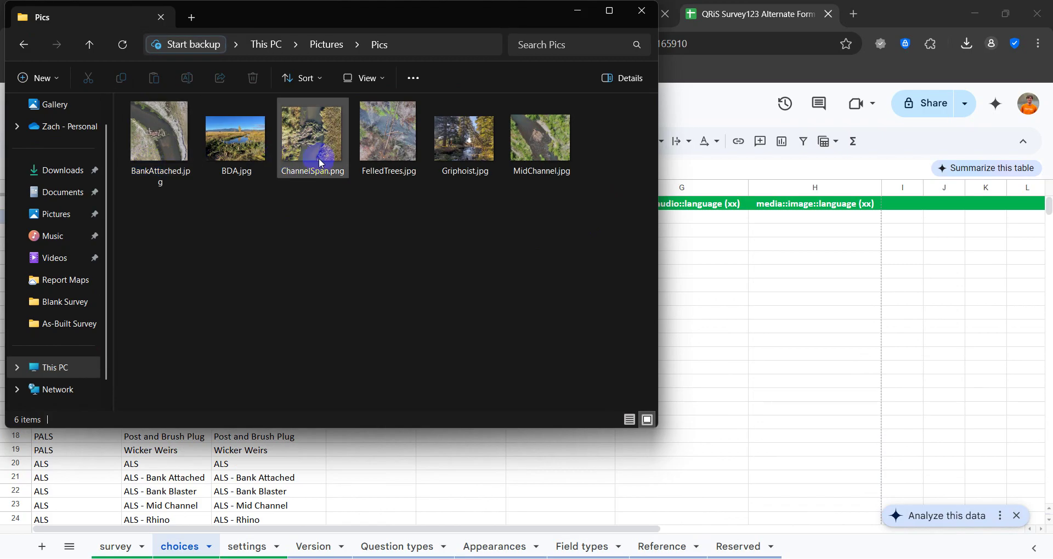
click(567, 68)
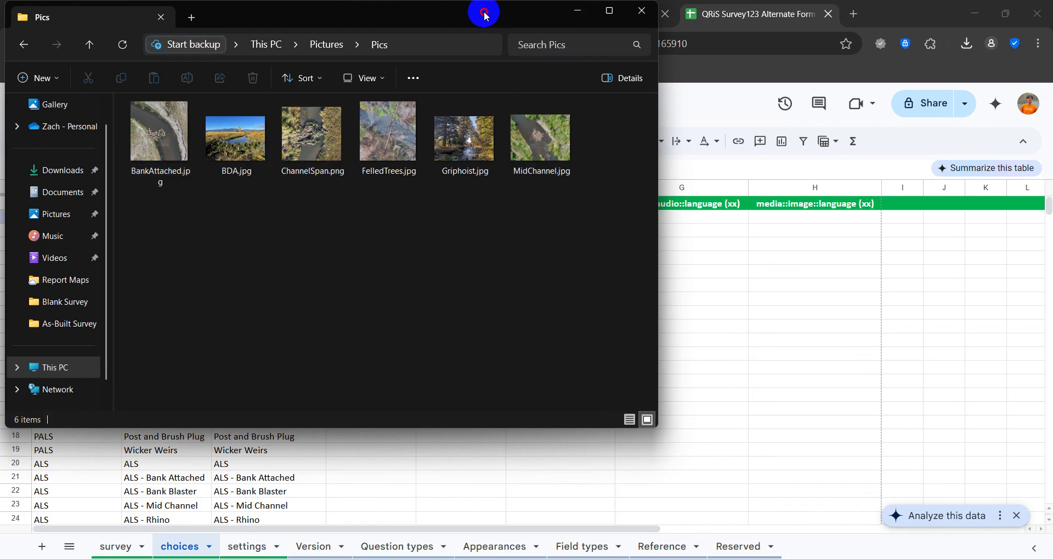
drag(482, 11, 865, 40)
click(728, 200)
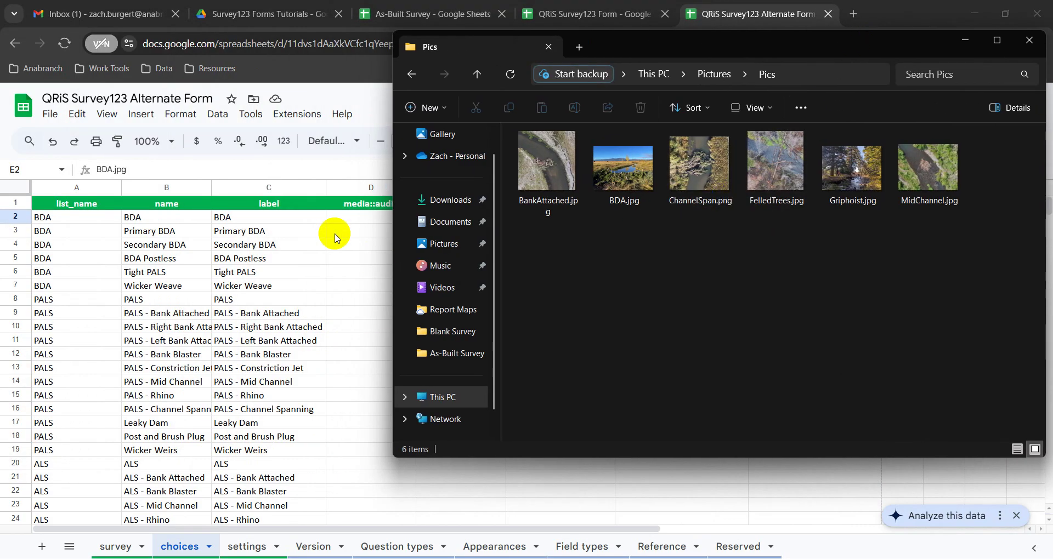
drag(574, 44, 732, 43)
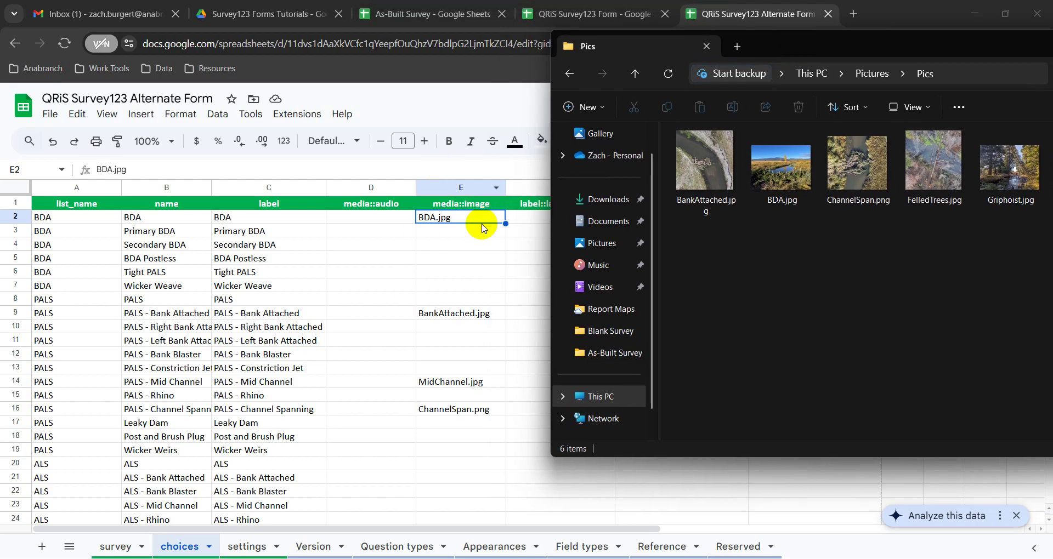
- Move all six images, from BankAttached.jpg to MidChannel.jpg, from Pics into the As-Built Survey media folder, and minimize both folder windows
drag(888, 42, 386, 55)
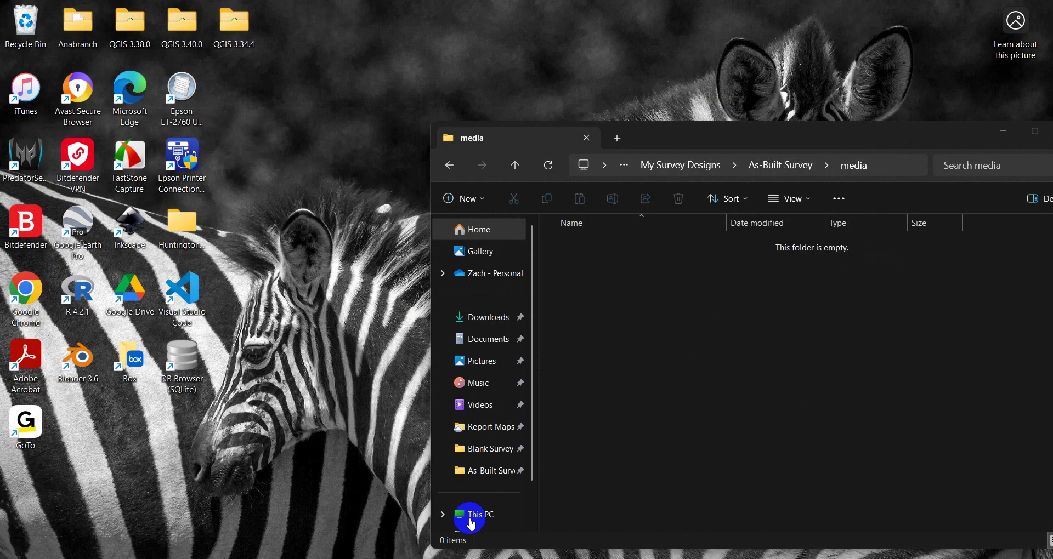
click(482, 531)
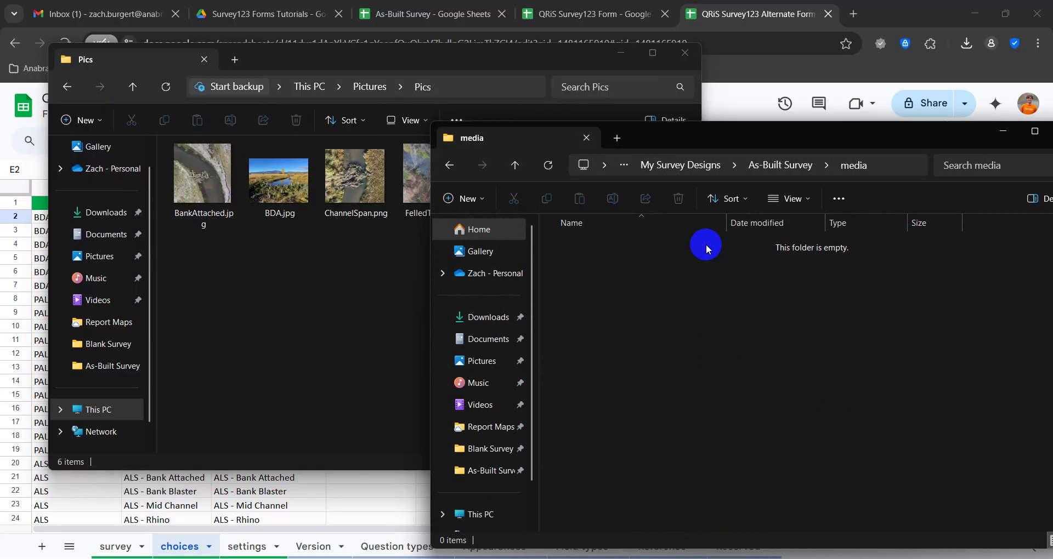
click(198, 177)
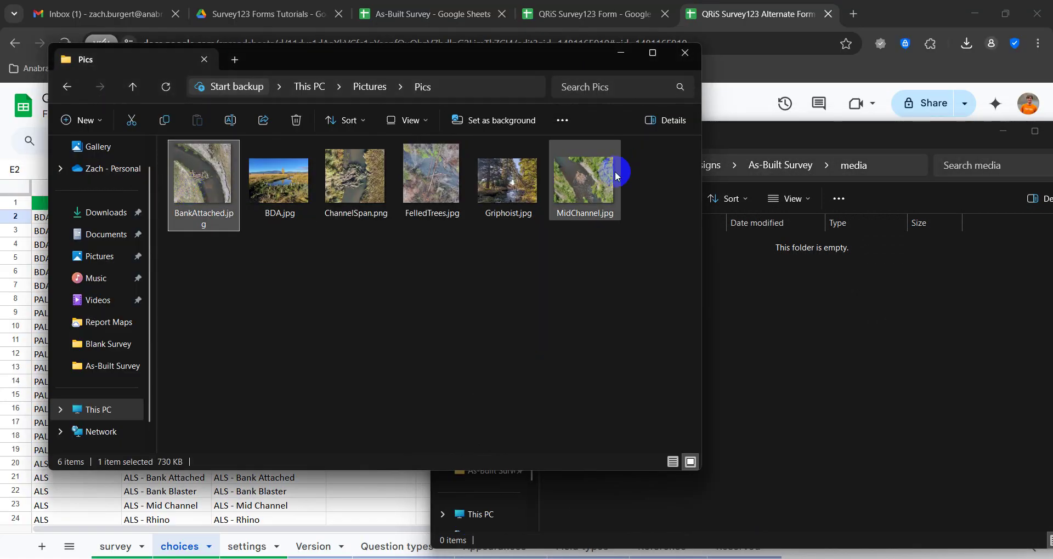
shift+click(620, 174)
drag(816, 353, 812, 348)
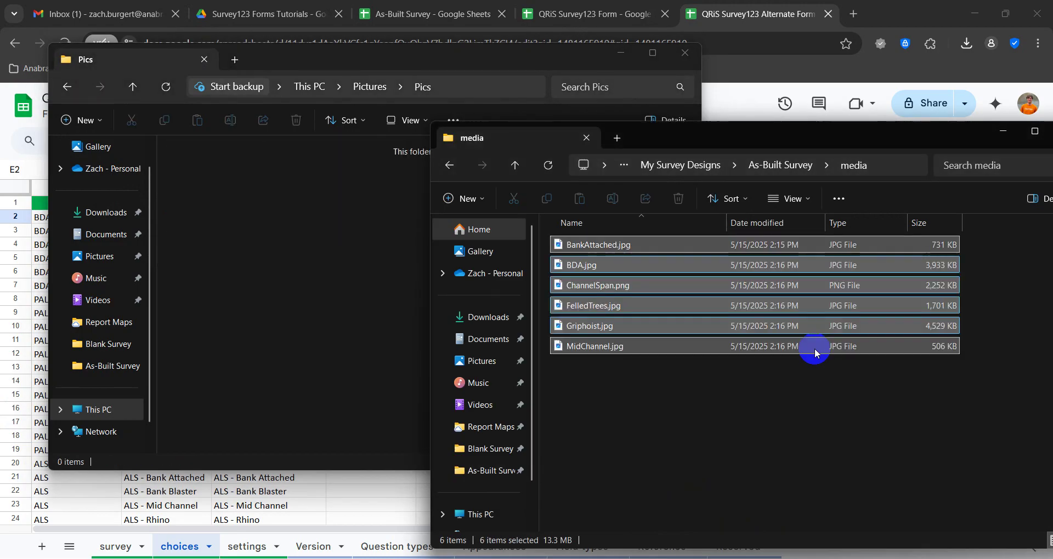
click(620, 52)
click(1003, 132)
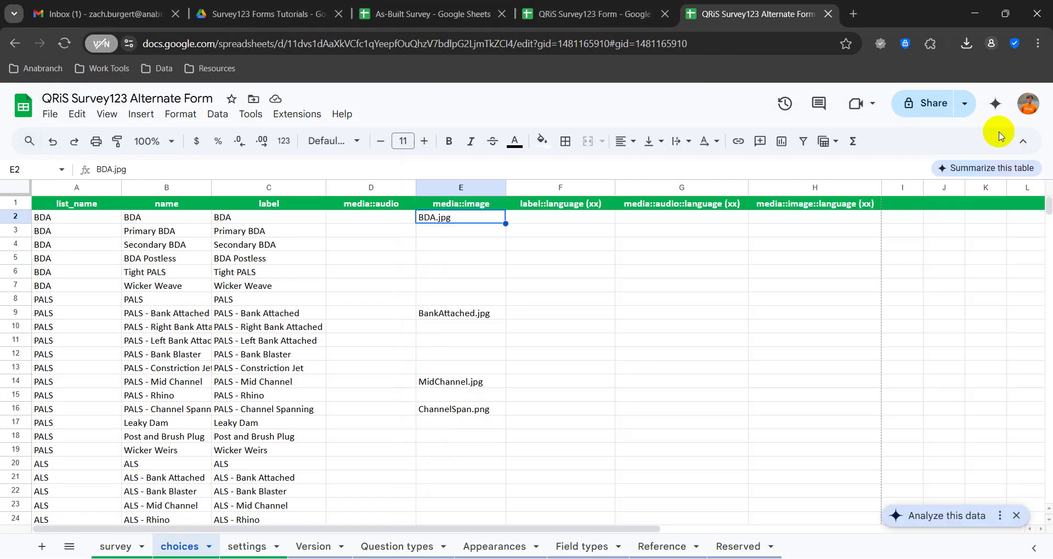
- Switch to ArcGIS Survey123 Connect, update the As-Built Survey from its XLSForm, and view the BDA choice's image full size
click(757, 502)
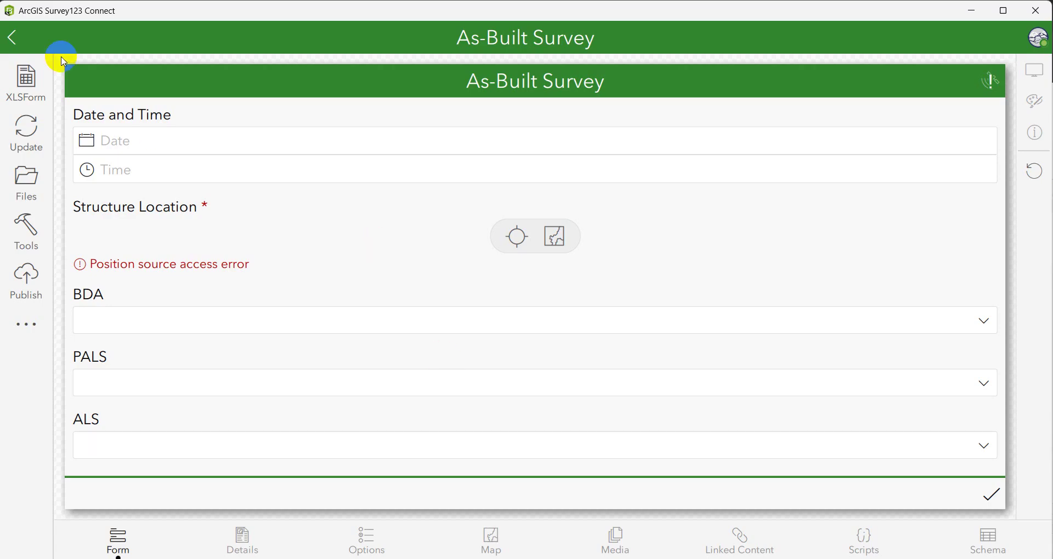
click(30, 134)
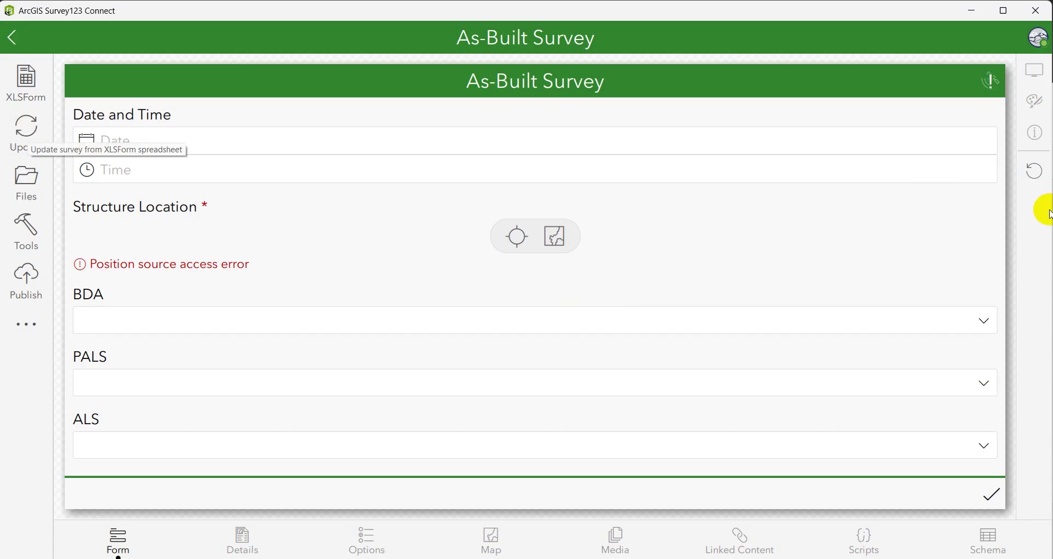
click(971, 327)
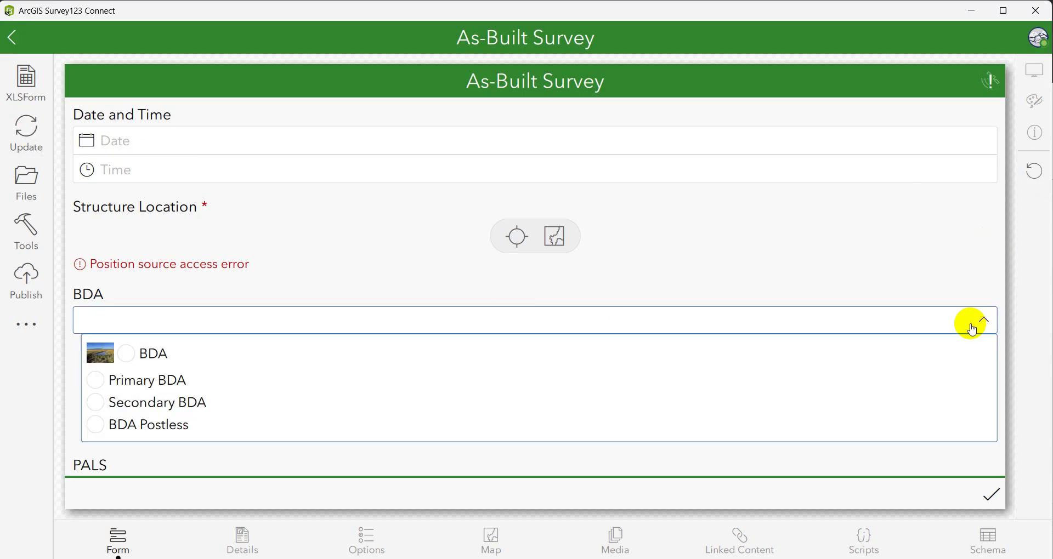
click(101, 355)
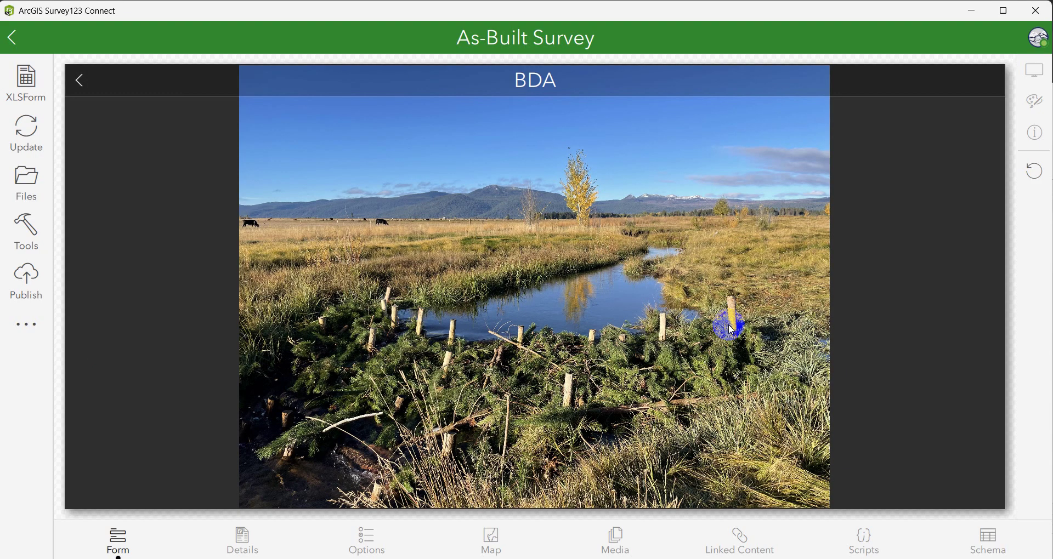
click(80, 81)
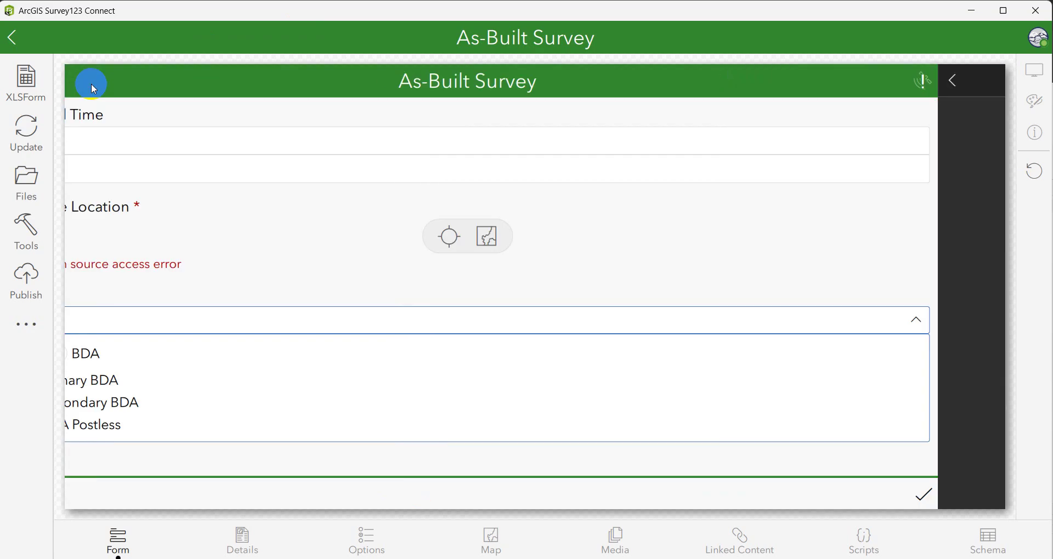
- Look through the remaining BDA choices and view the PALS - Bank Attached choice's image full size
scroll(165, 433, down, 2)
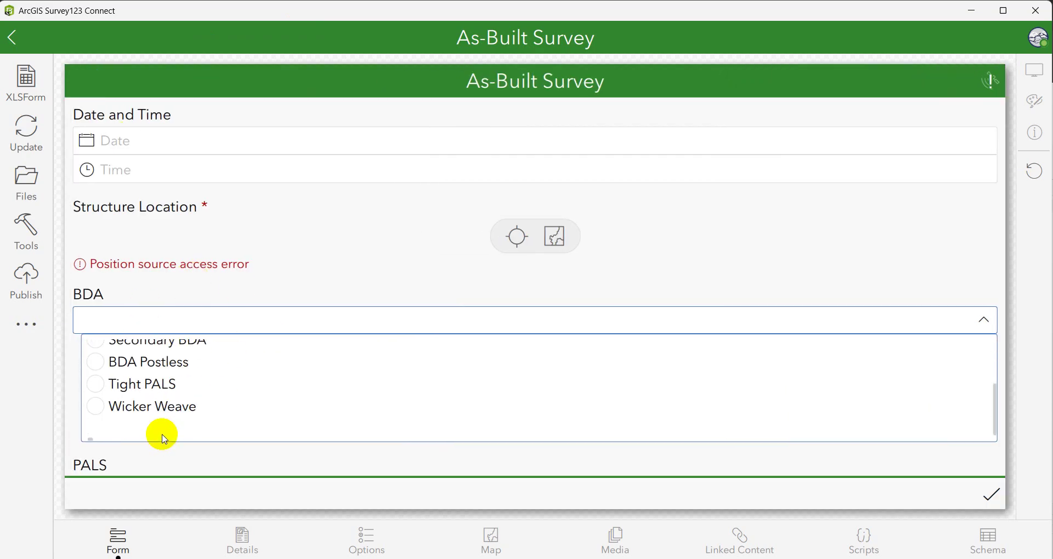
scroll(854, 280, down, 5)
scroll(854, 280, up, 4)
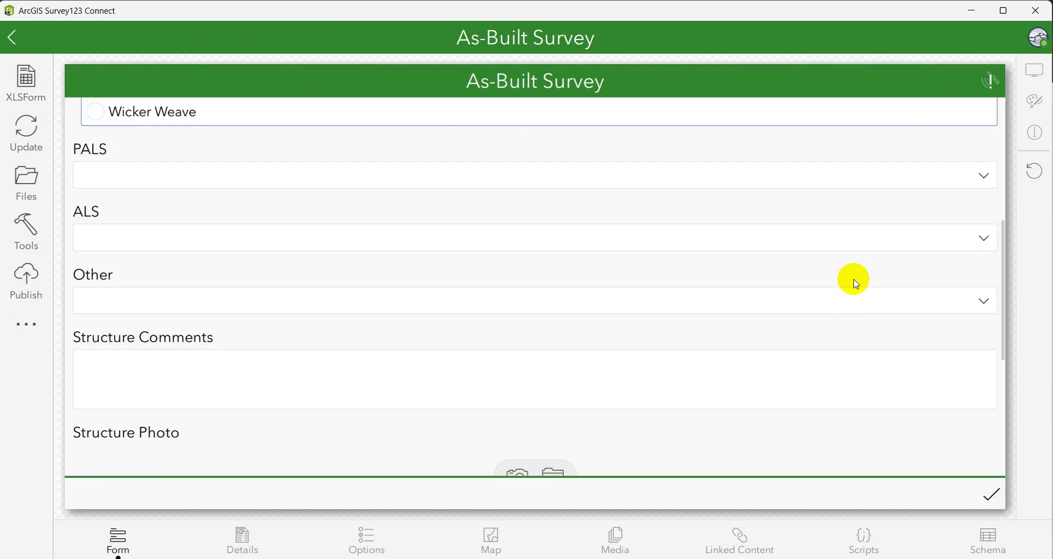
click(581, 206)
click(99, 250)
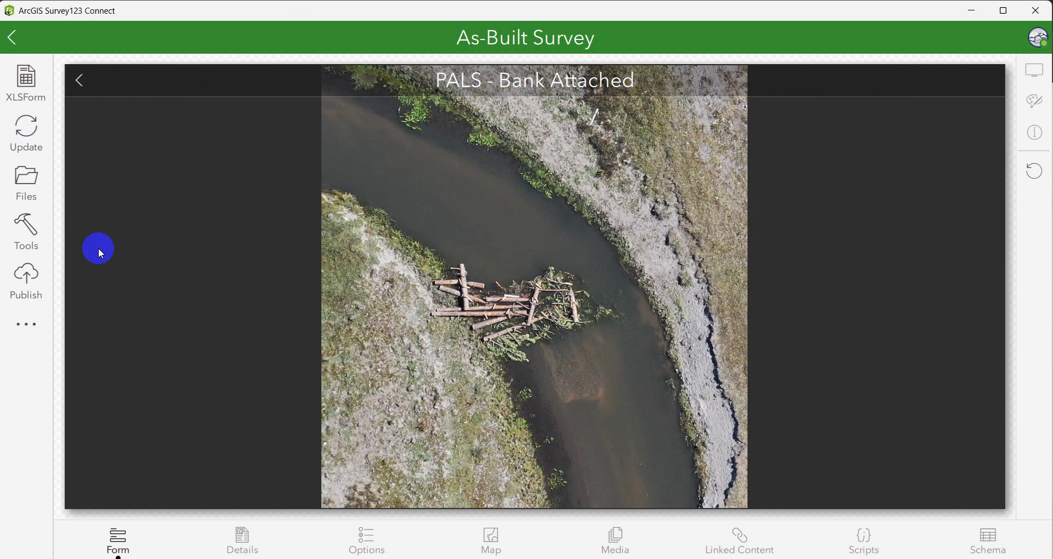
click(81, 84)
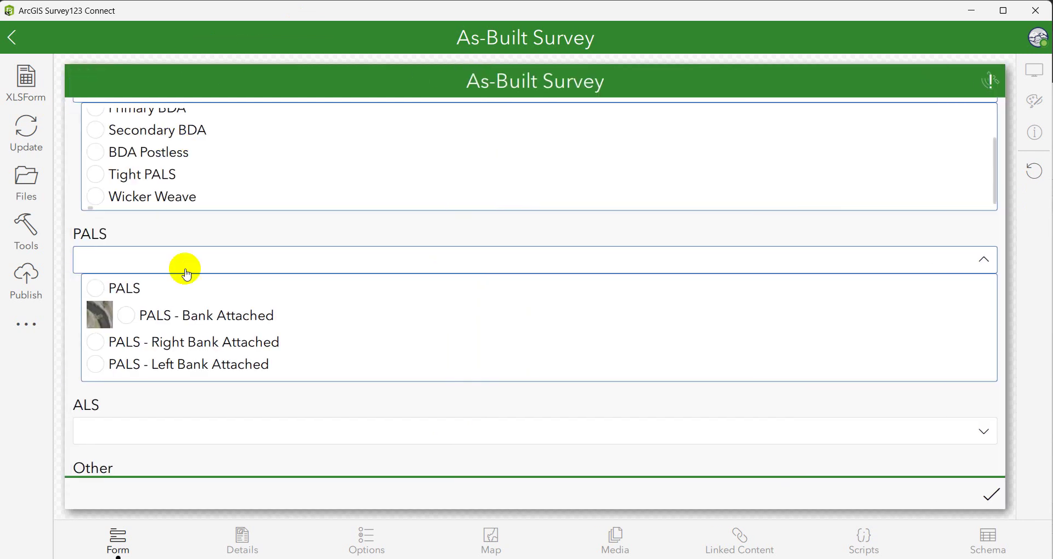
- Look through the rest of the PALS choices and view the PALS - Channel Spanning image full size
scroll(191, 317, down, 1)
scroll(191, 317, down, 3)
scroll(190, 317, up, 2)
scroll(191, 317, down, 2)
scroll(191, 317, down, 2)
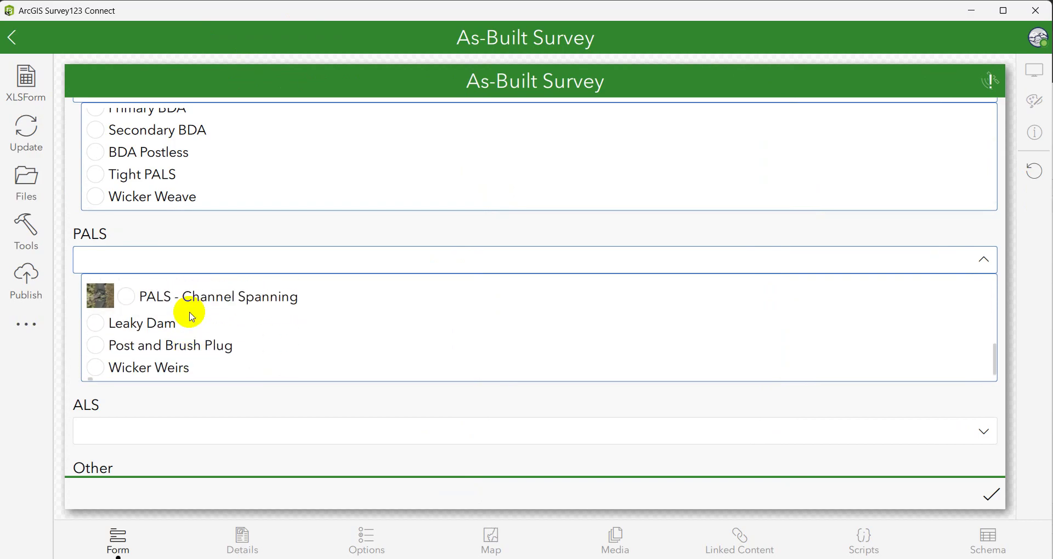
click(101, 294)
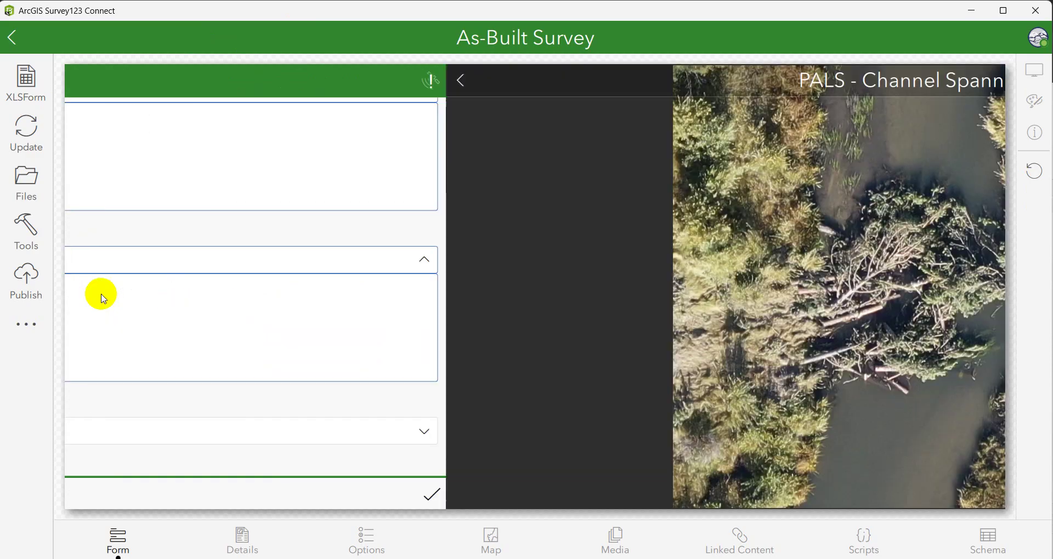
click(83, 81)
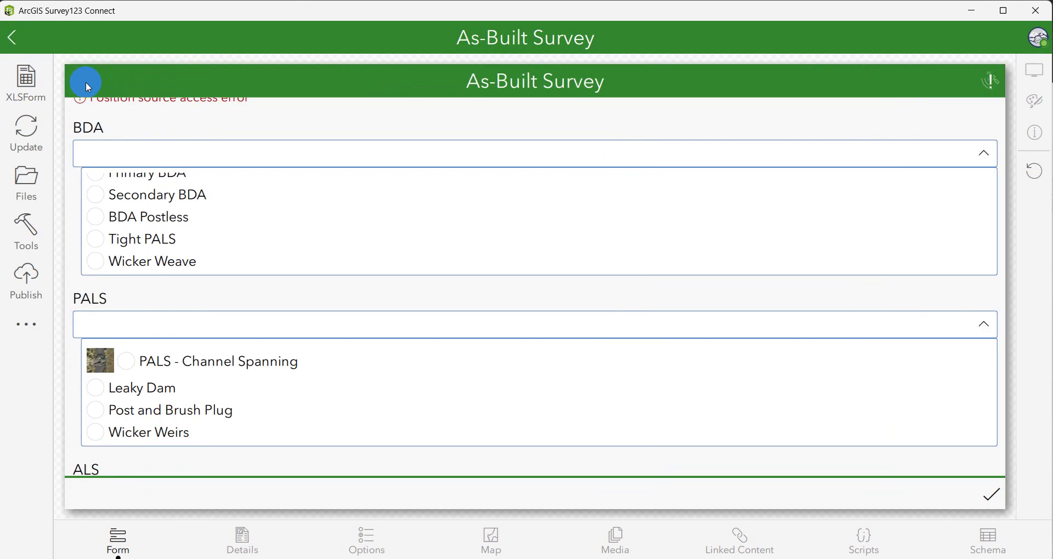
- Return to the start of the form preview and collapse the BDA and PALS choice lists
scroll(240, 226, up, 3)
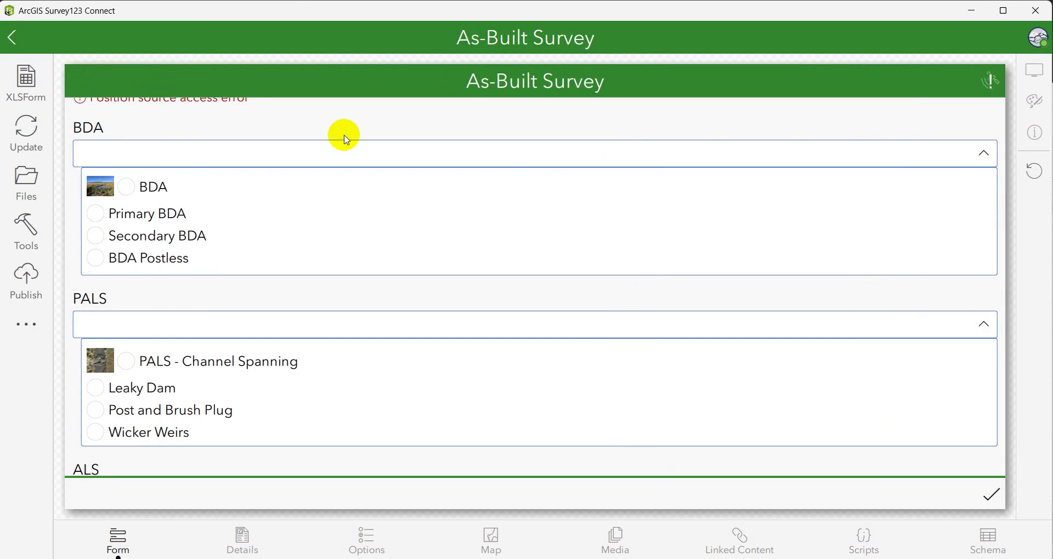
scroll(343, 136, up, 3)
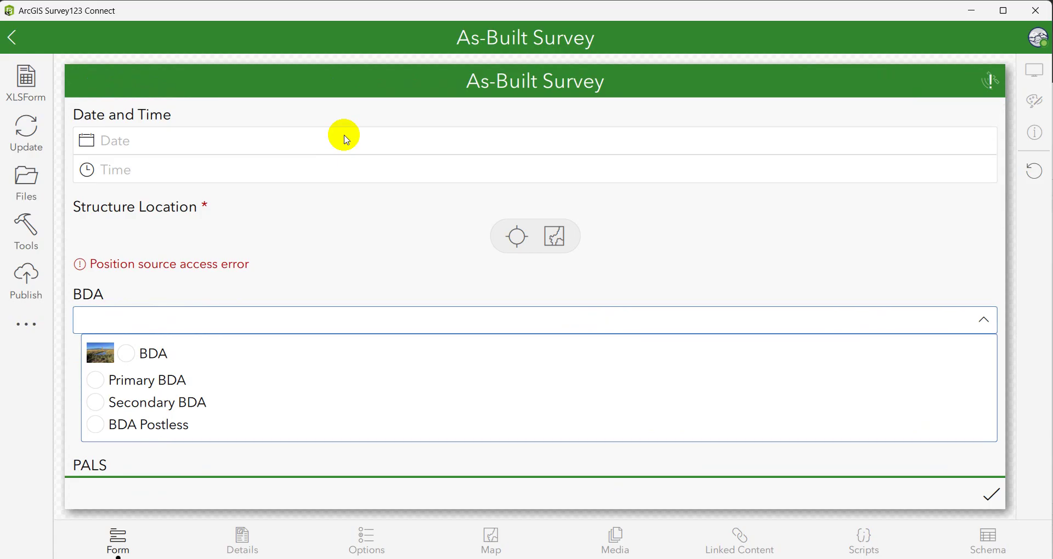
click(950, 325)
click(951, 388)
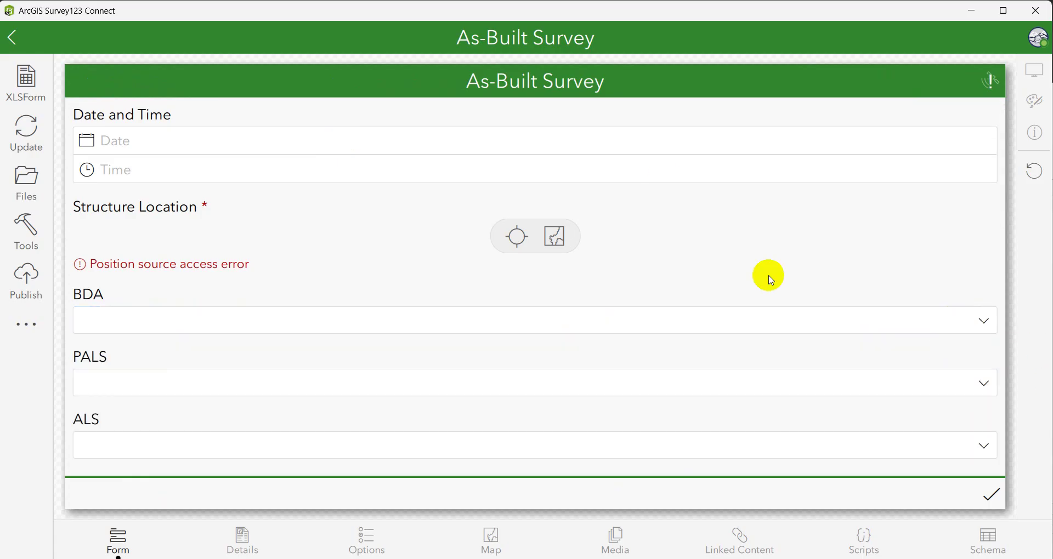